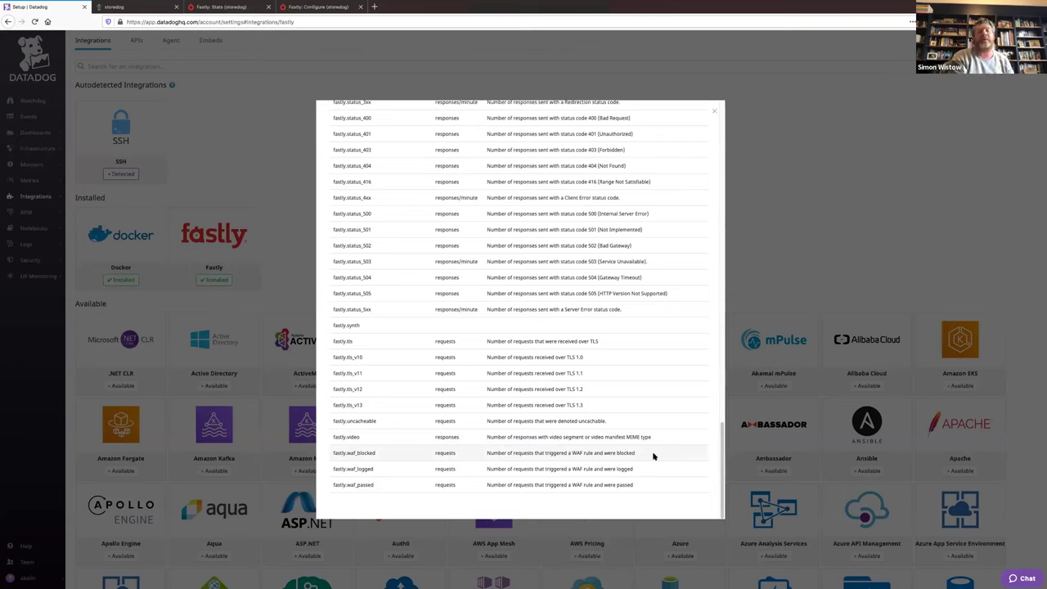
Close the Fastly integration details and open the Fastly - Overview dashboard
left_click(715, 112)
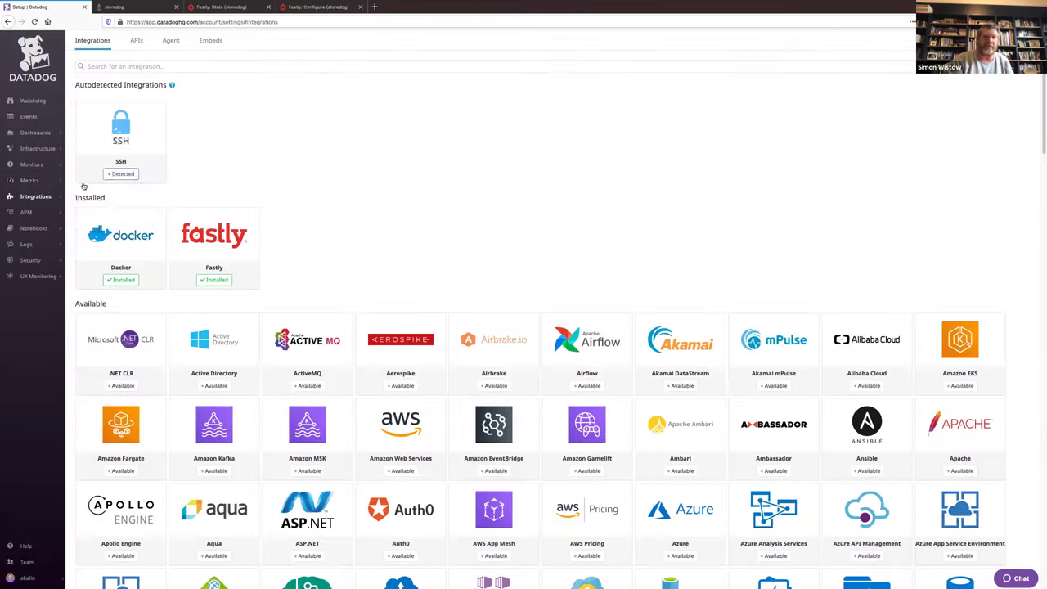
mouse_move(32, 167)
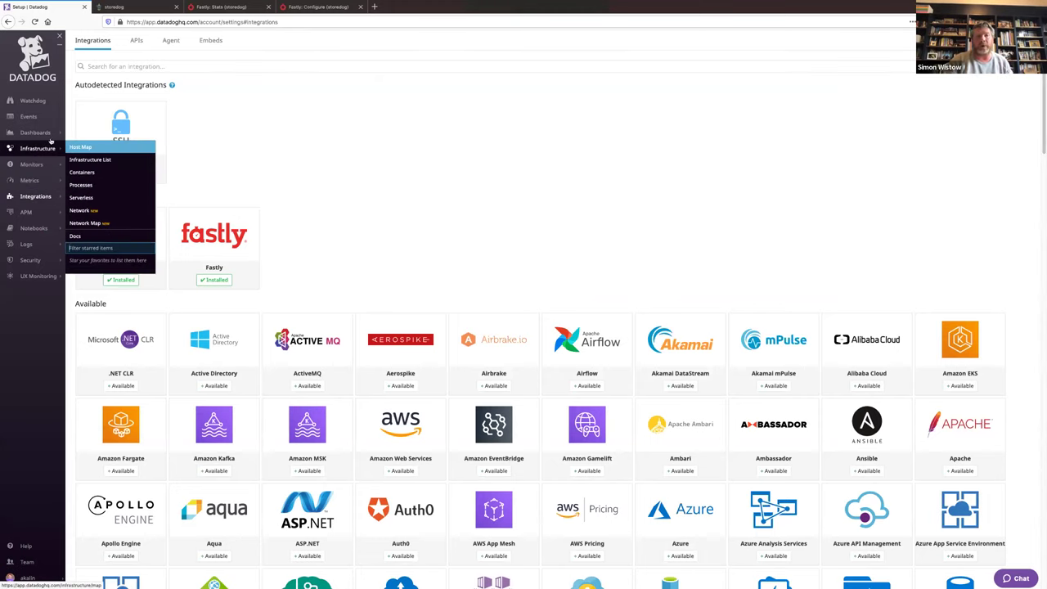
left_click(88, 132)
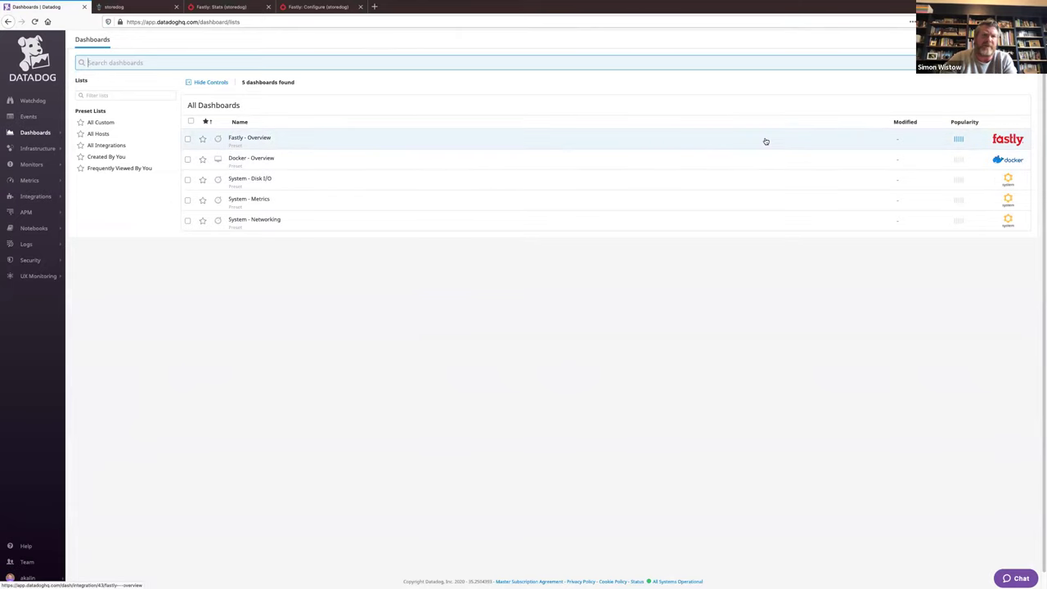
left_click(667, 139)
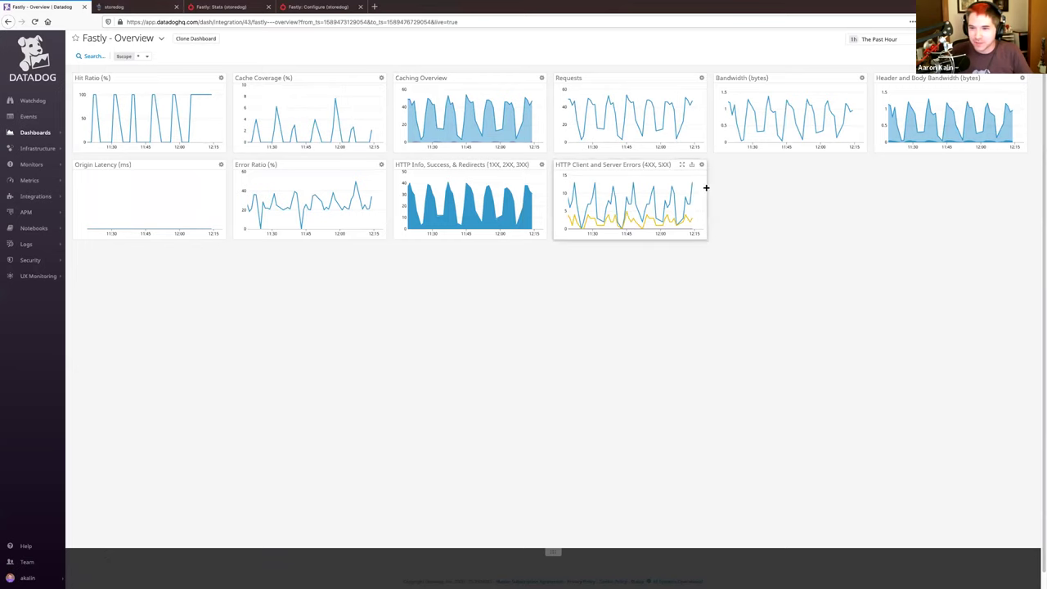
Switch to the storedog shop, inspect the home page's load-time breakdown, and open the Bags category
left_click(178, 9)
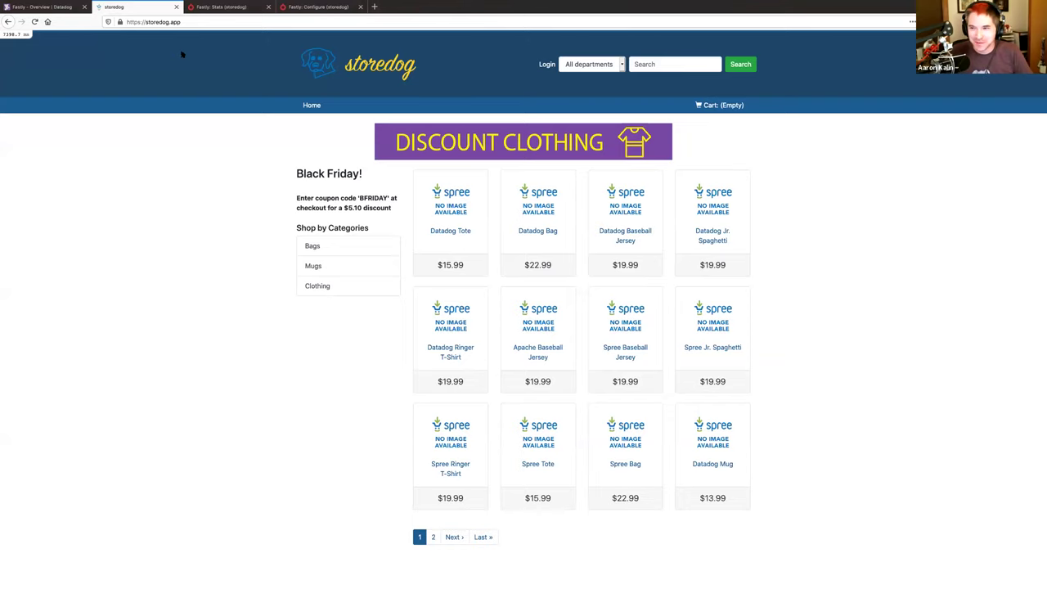
key("ctrl+1")
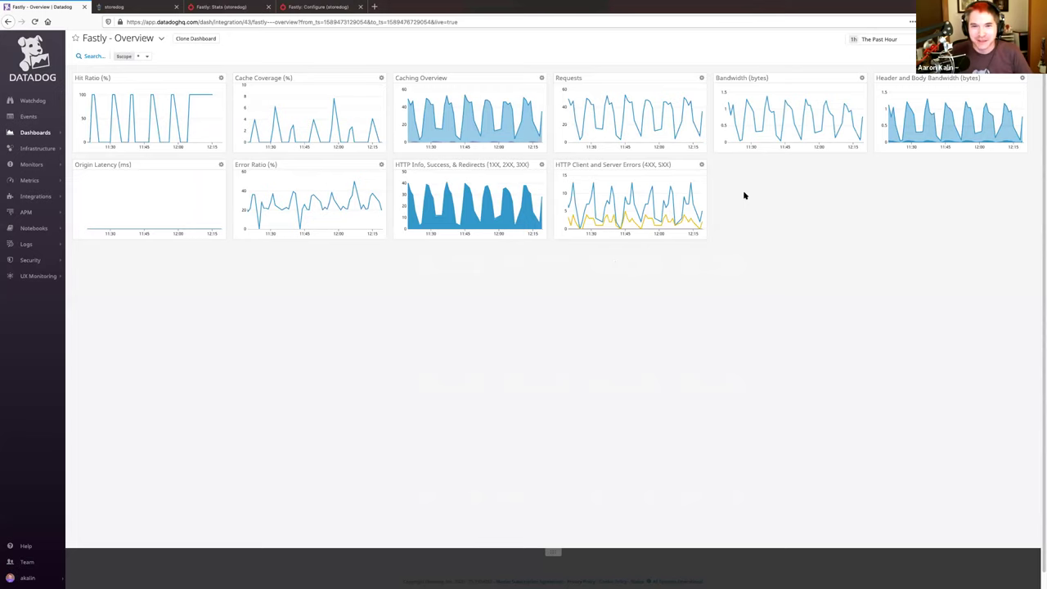
left_click(146, 6)
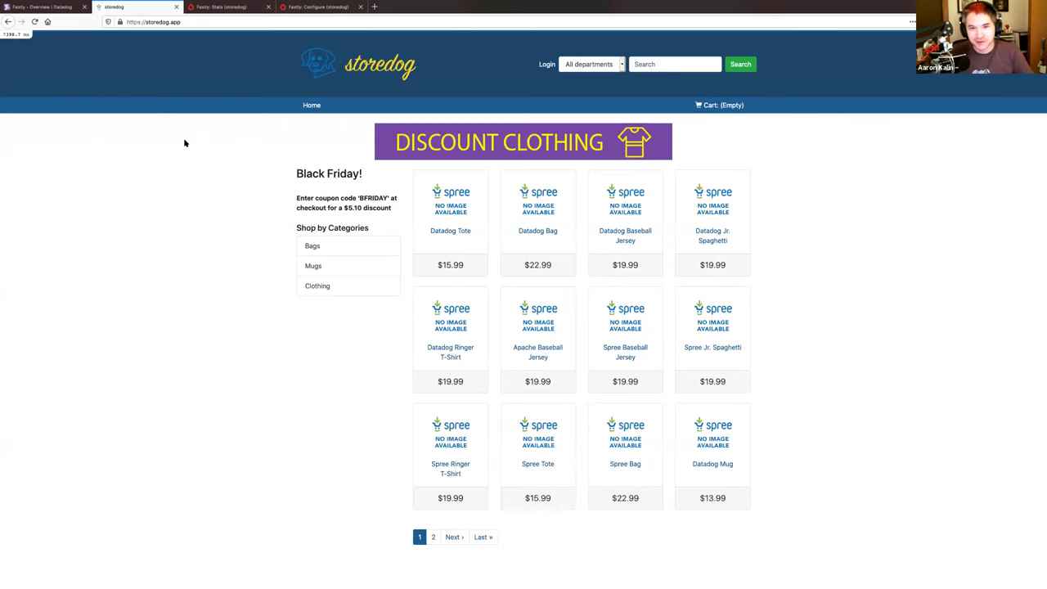
left_click(20, 35)
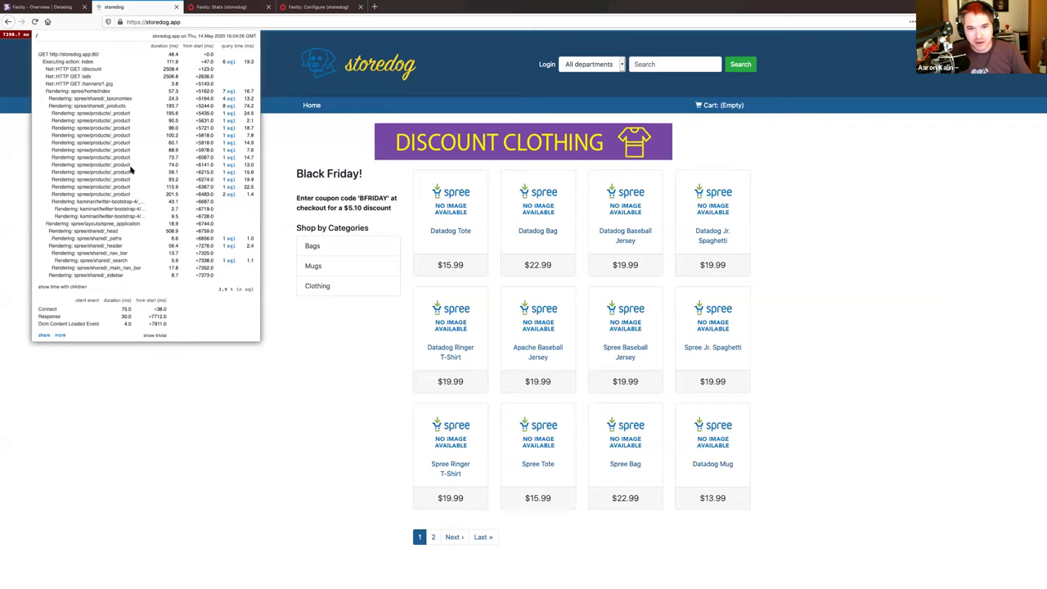
left_click(222, 375)
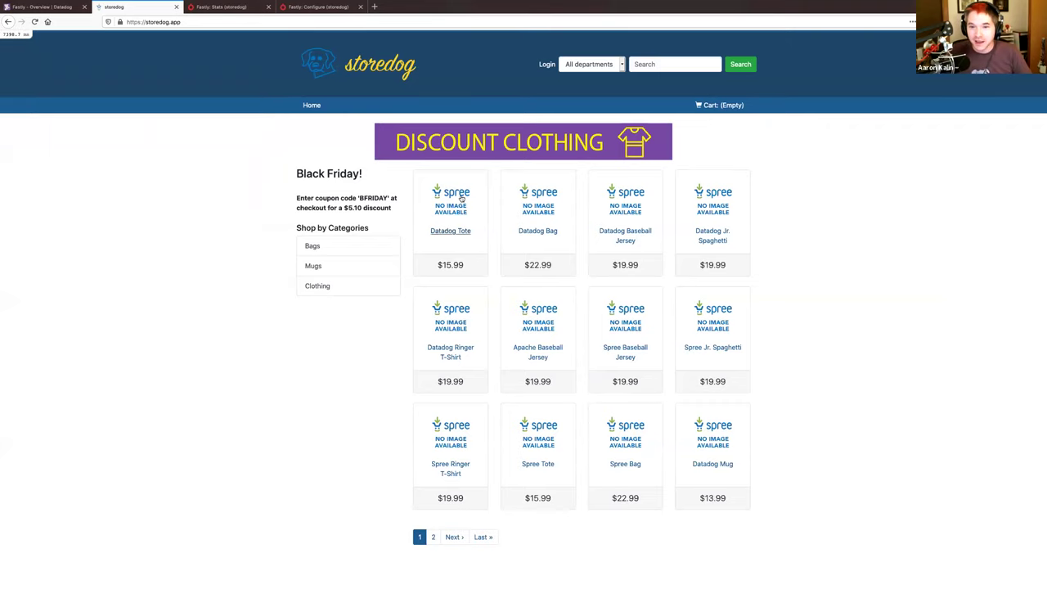
left_click(334, 247)
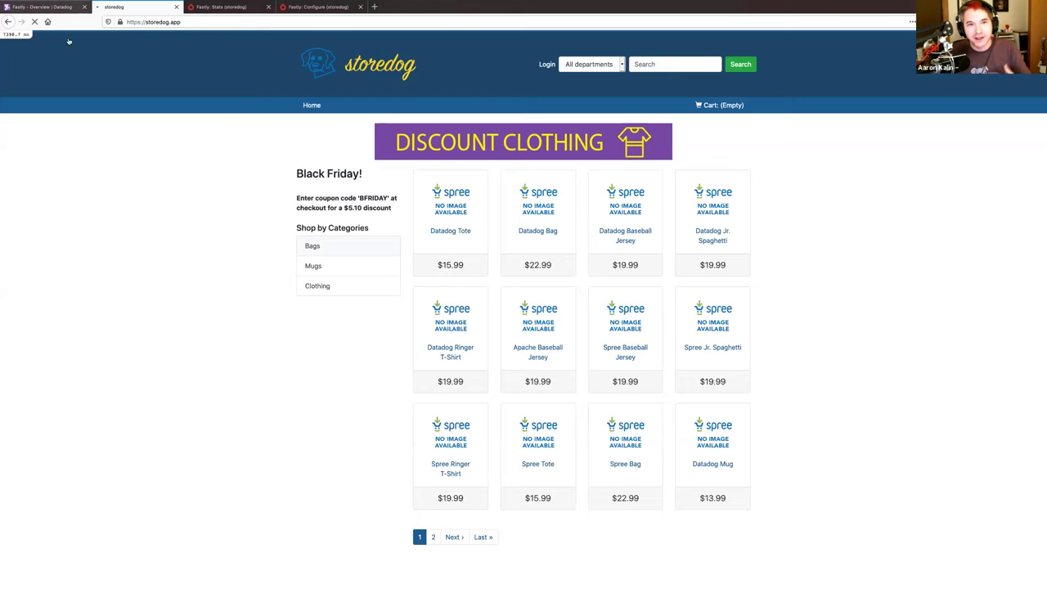
Switch to Datadog and open the store-frontend service from the APM services list
left_click(49, 6)
mouse_move(36, 188)
mouse_move(44, 209)
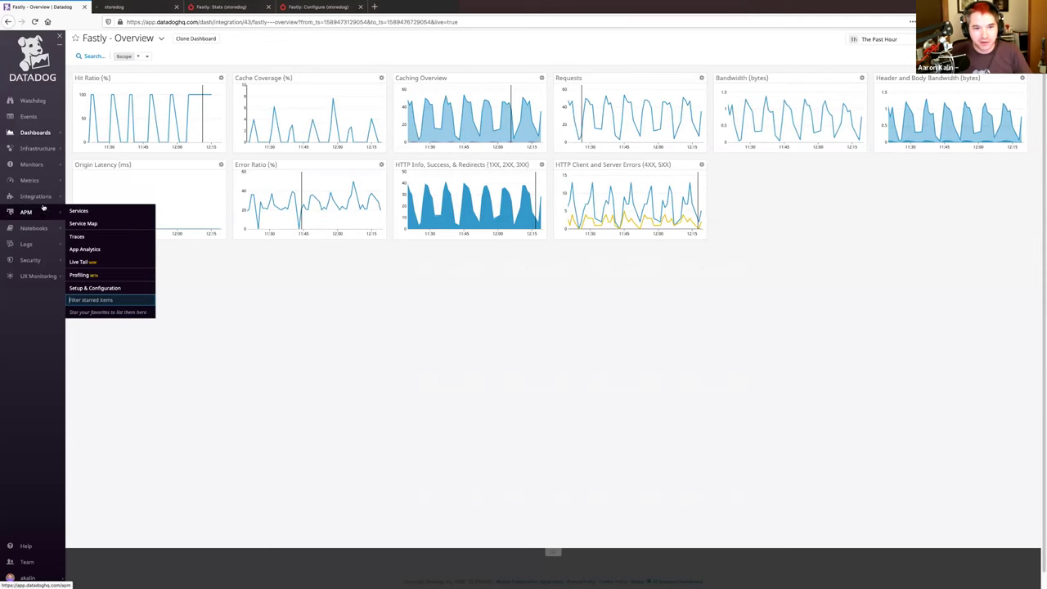
left_click(80, 211)
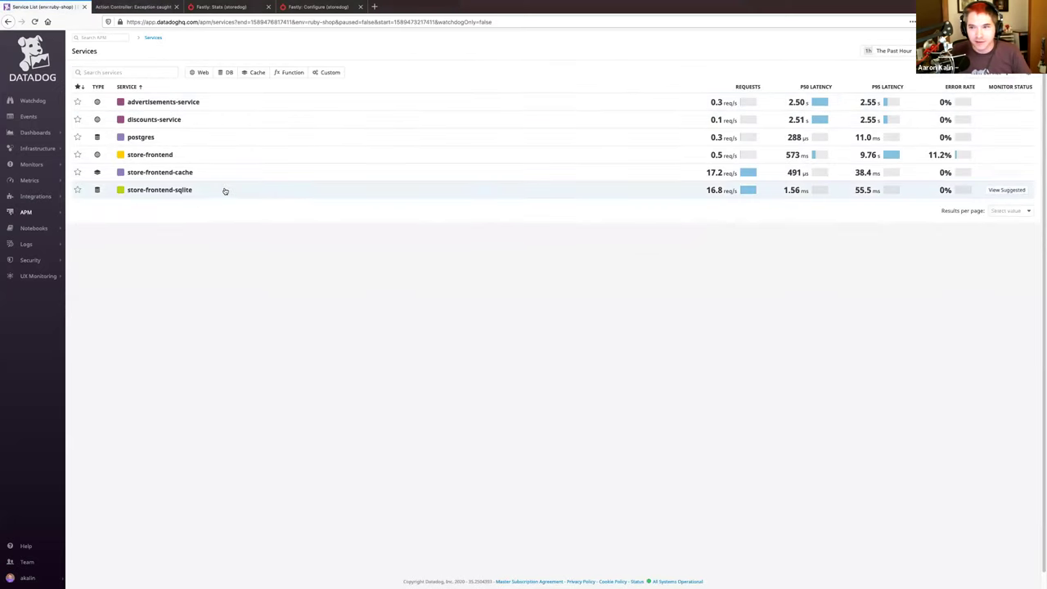
left_click(188, 155)
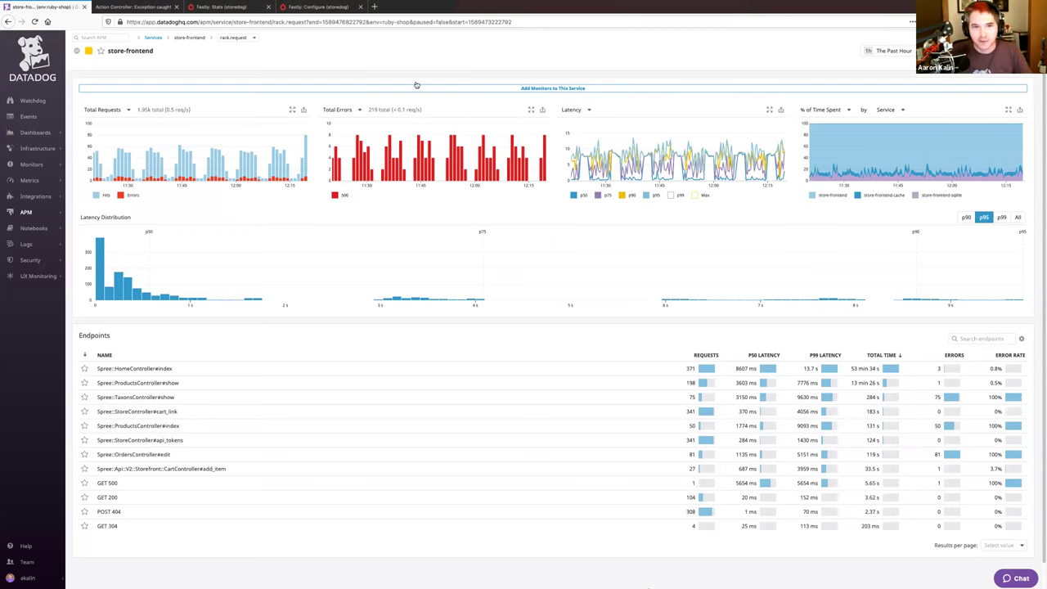
Check the Bags category page in the storedog shop and return to the shop's home page
left_click(135, 10)
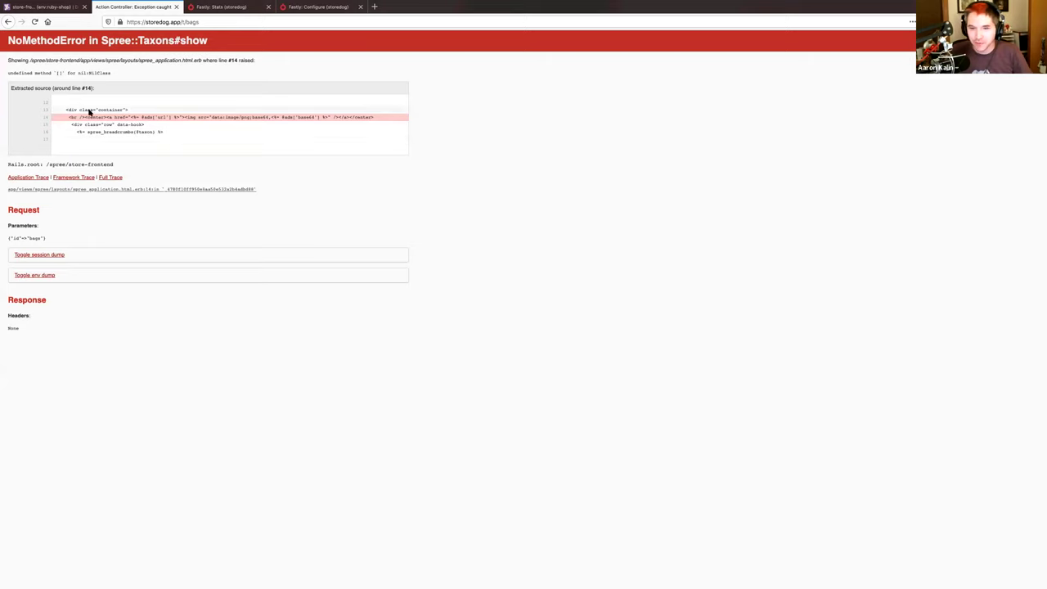
left_click(7, 22)
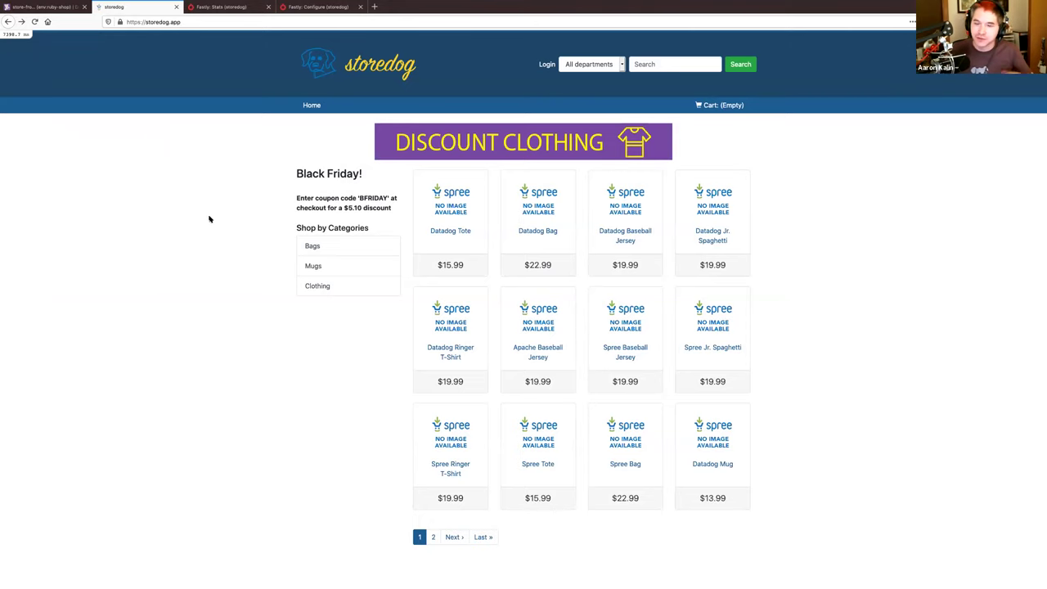
Switch to Fastly and examine storedog's real-time stats, including requests, errors, hit ratio, bandwidth and origin latency
left_click(207, 8)
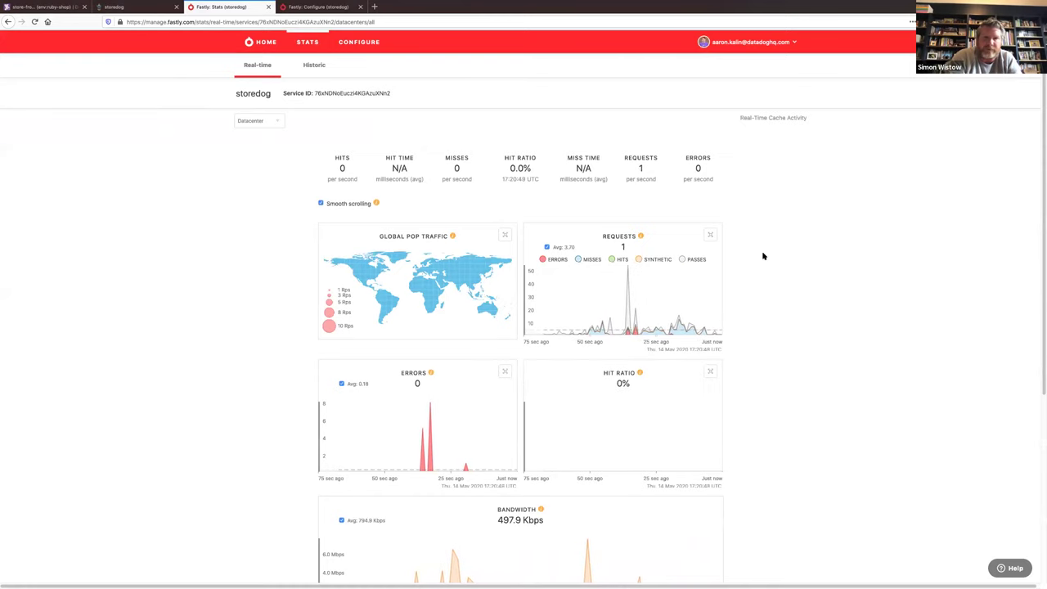
scroll(763, 256, "down", 1)
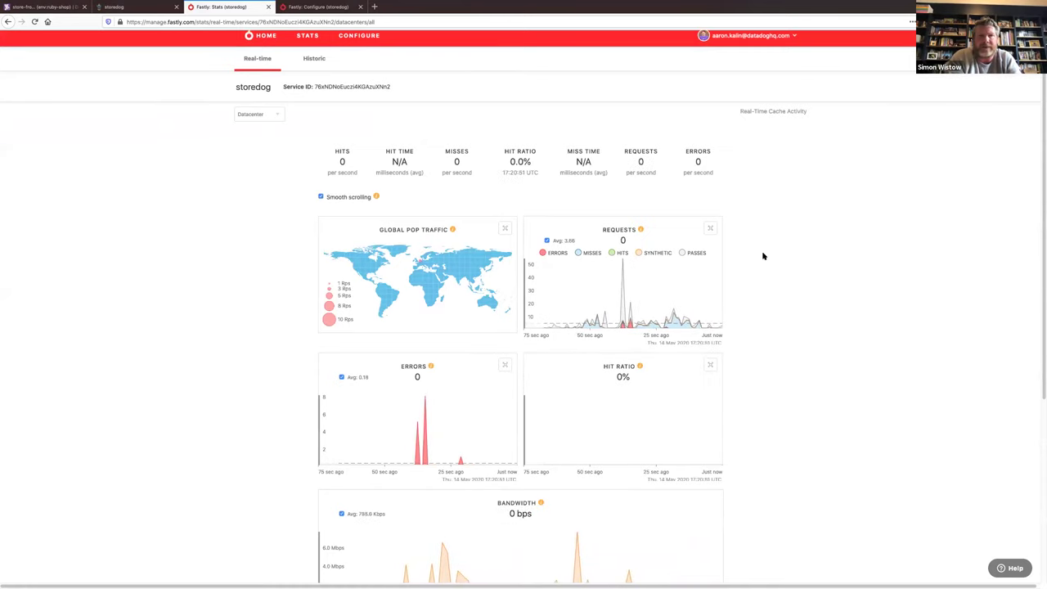
scroll(764, 256, "down", 2)
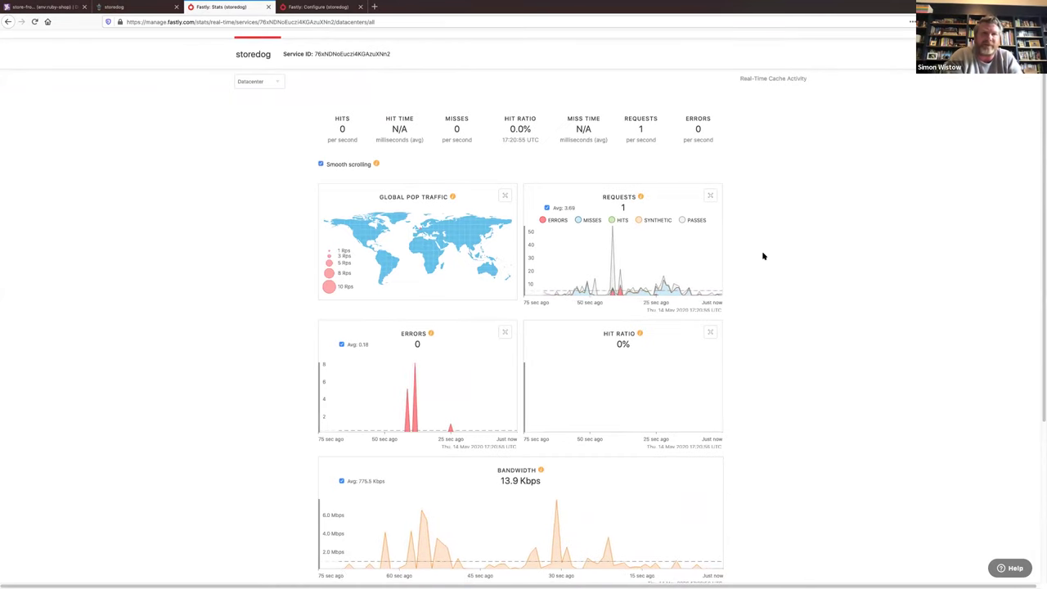
scroll(763, 256, "down", 1)
scroll(763, 256, "down", 1)
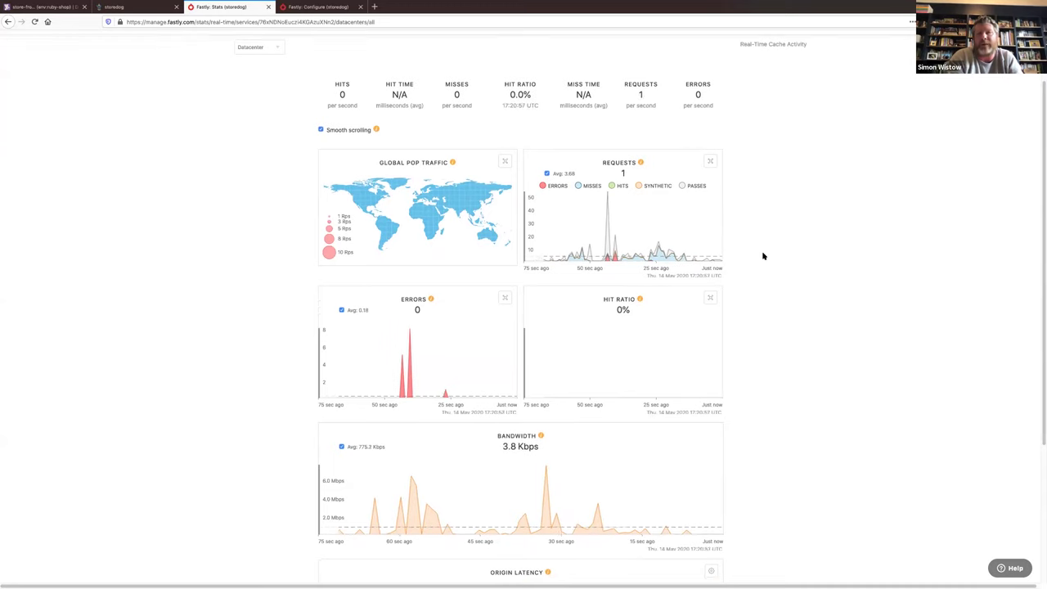
scroll(763, 256, "down", 3)
scroll(763, 256, "down", 3)
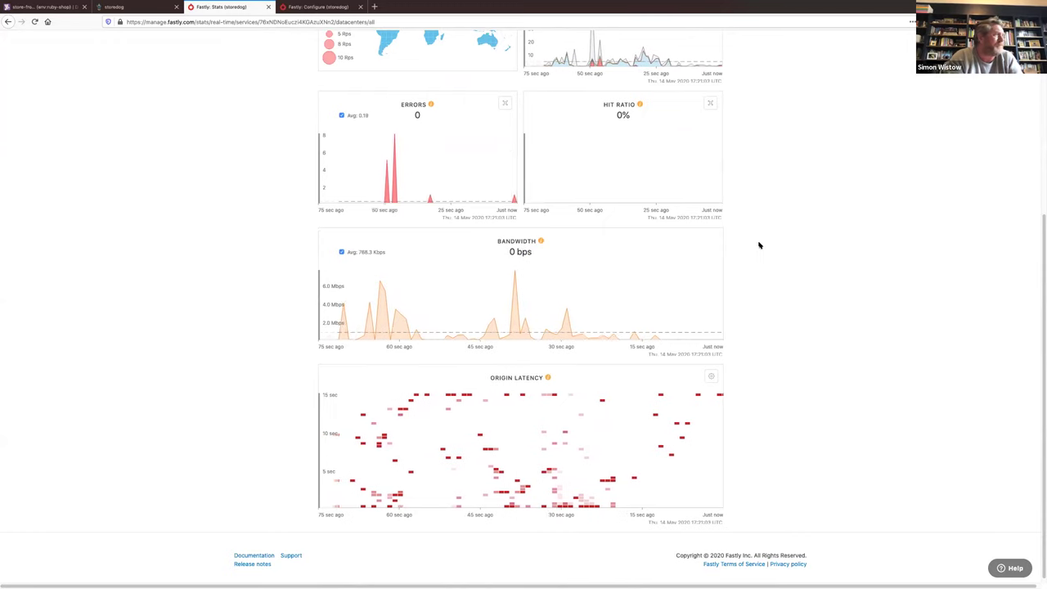
scroll(759, 245, "up", 7)
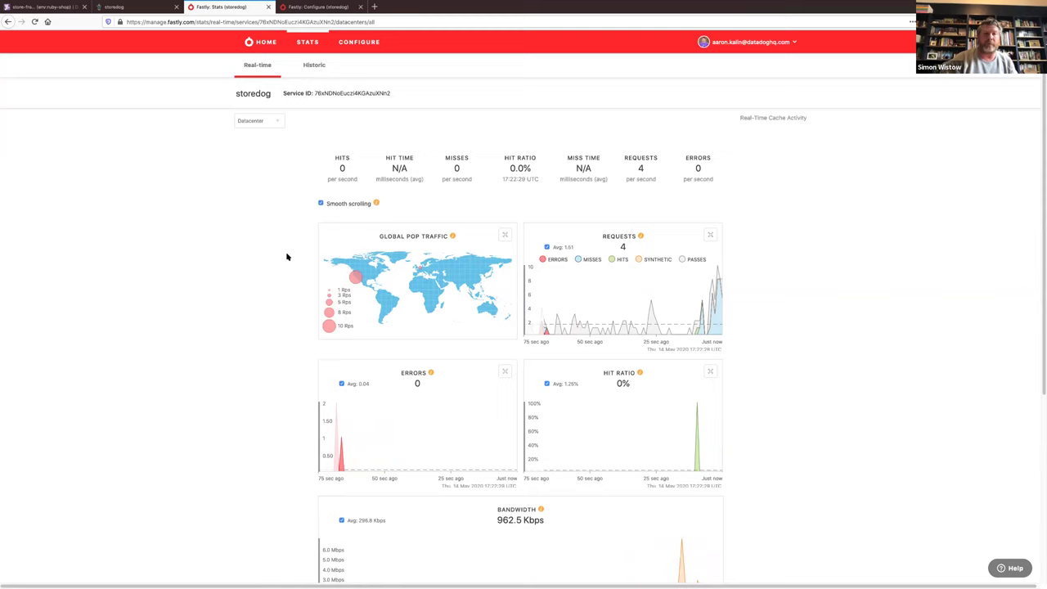
scroll(286, 257, "down", 1)
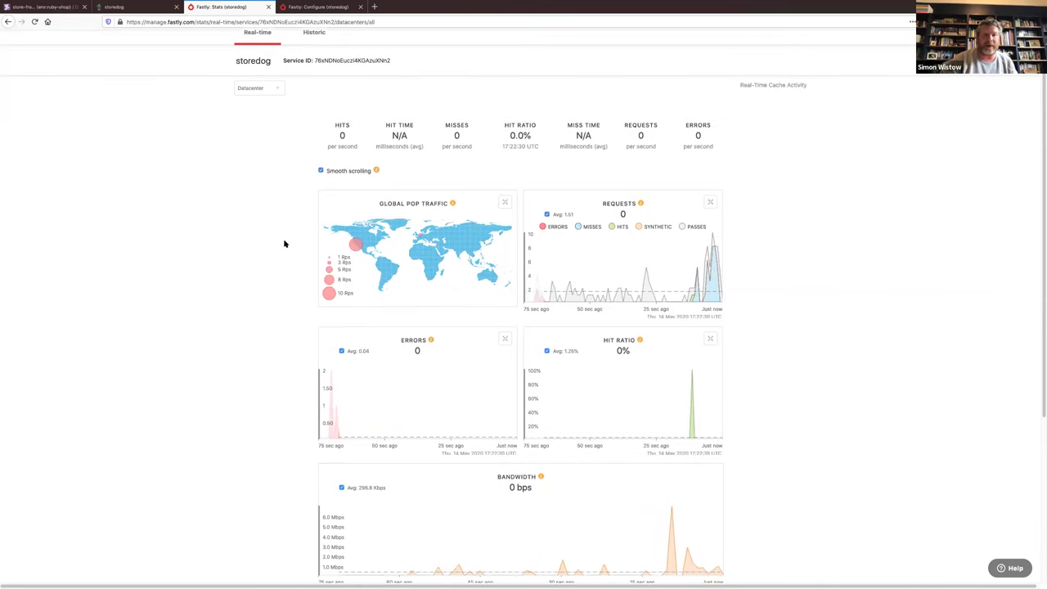
scroll(283, 244, "down", 1)
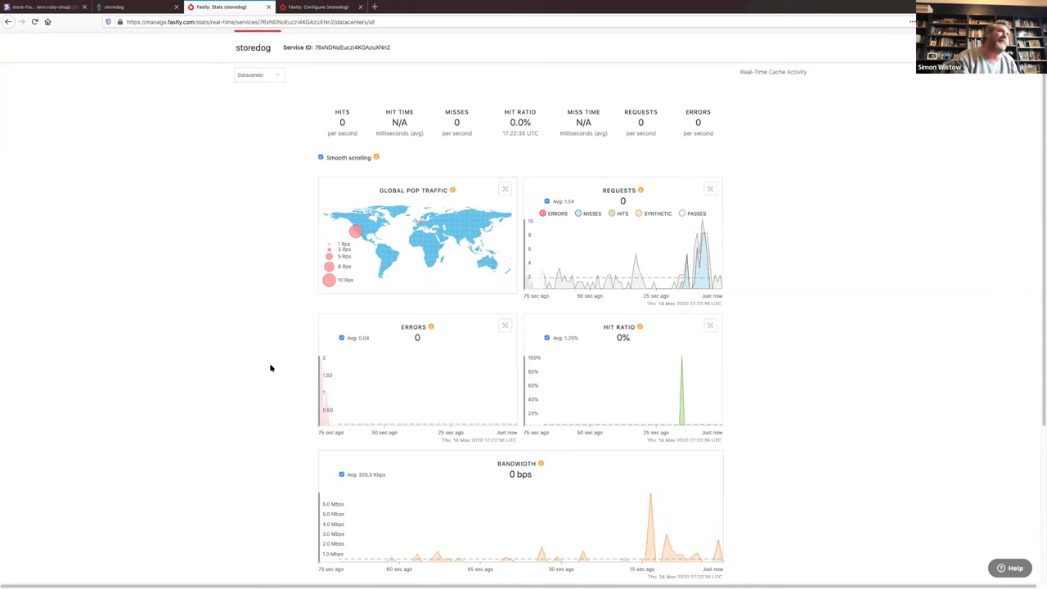
scroll(741, 359, "up", 3)
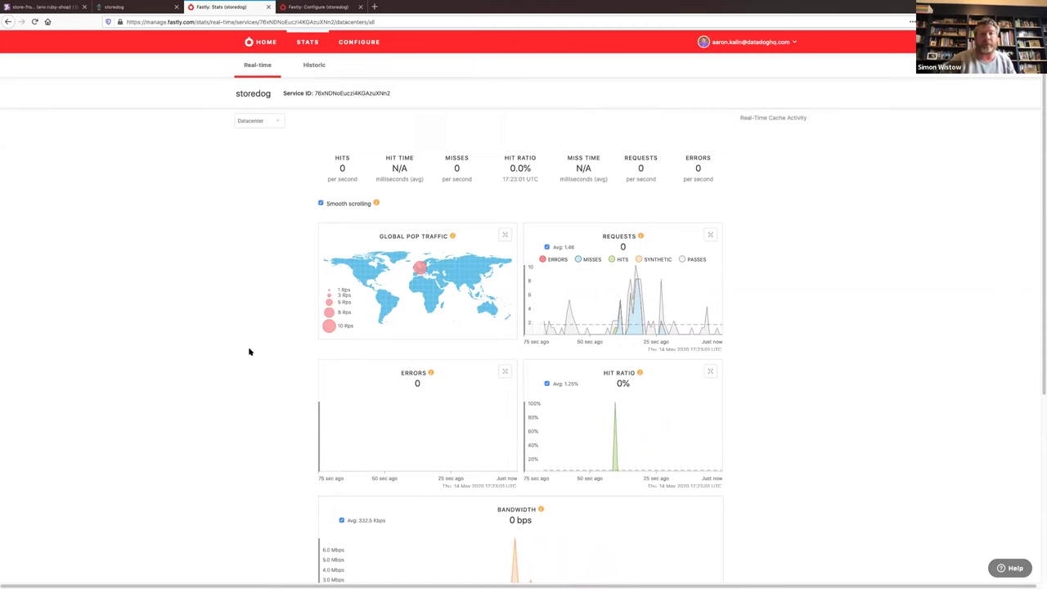
Browse the datacenters available for filtering the real-time stats, and close the list without choosing one
left_click(278, 123)
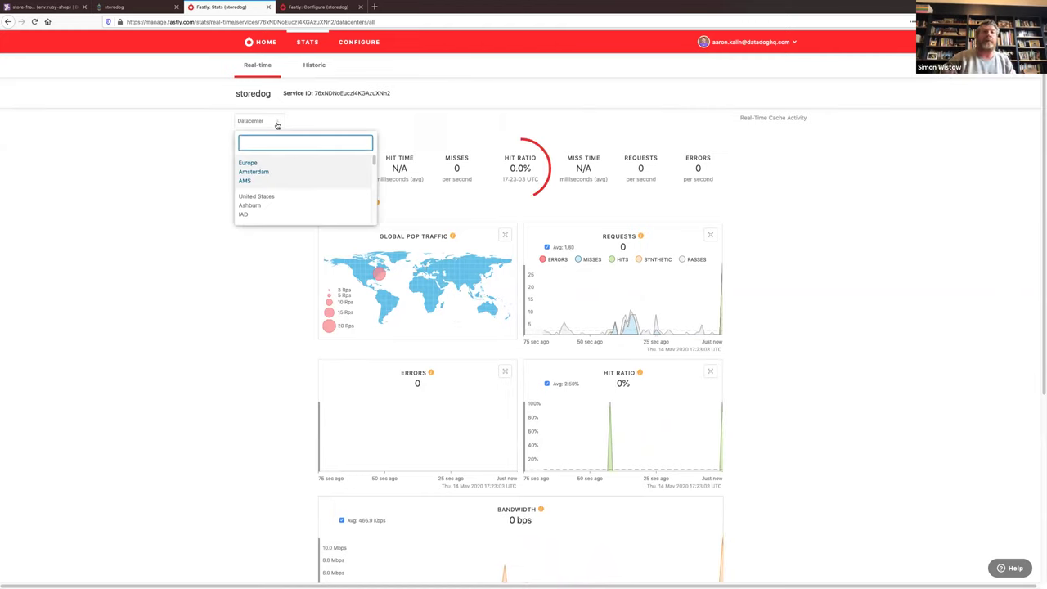
scroll(282, 210, "down", 3)
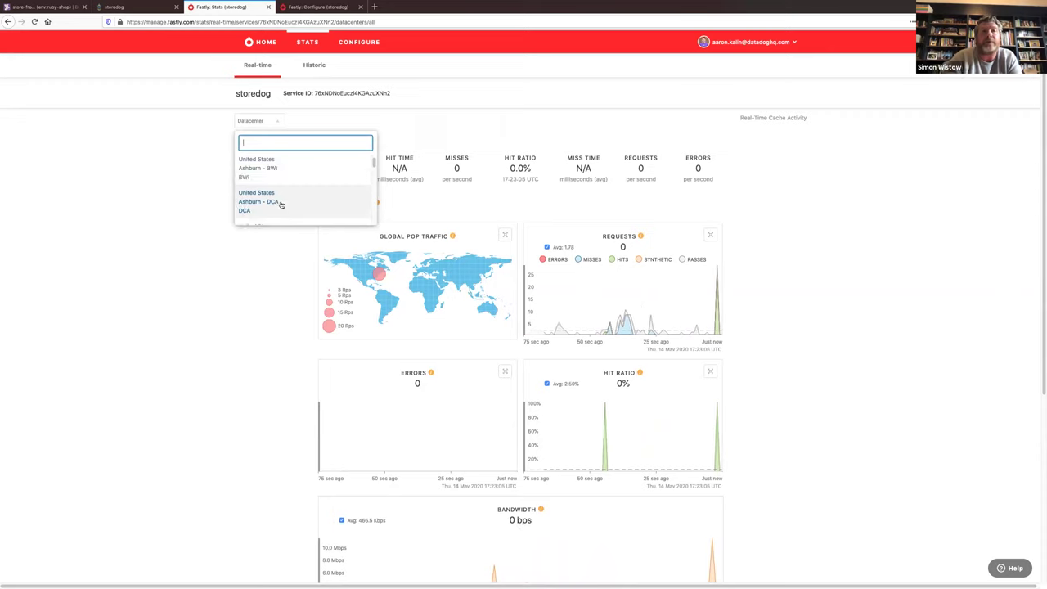
left_click(253, 271)
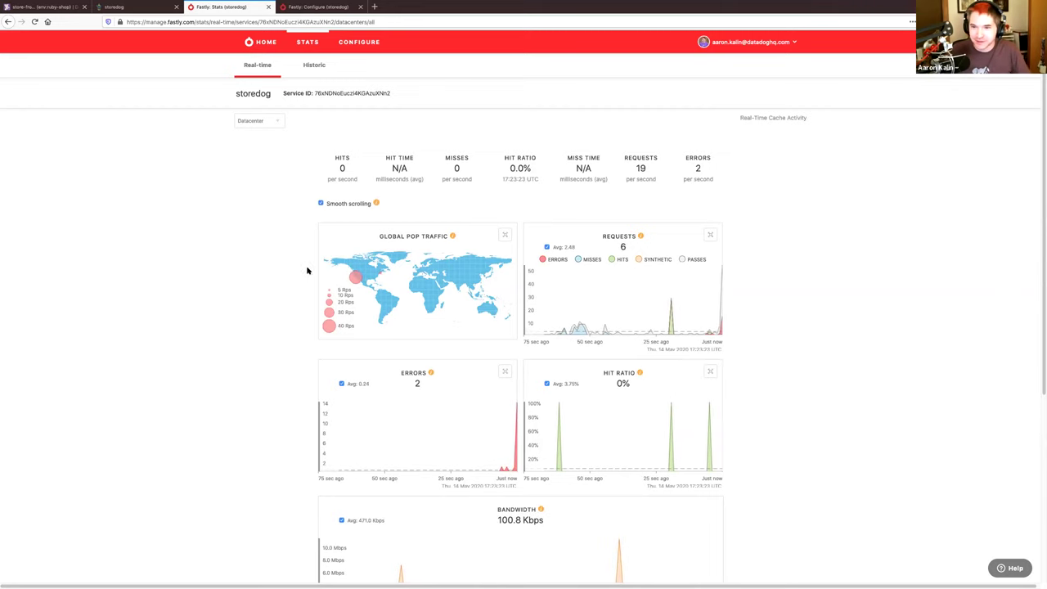
mouse_move(692, 279)
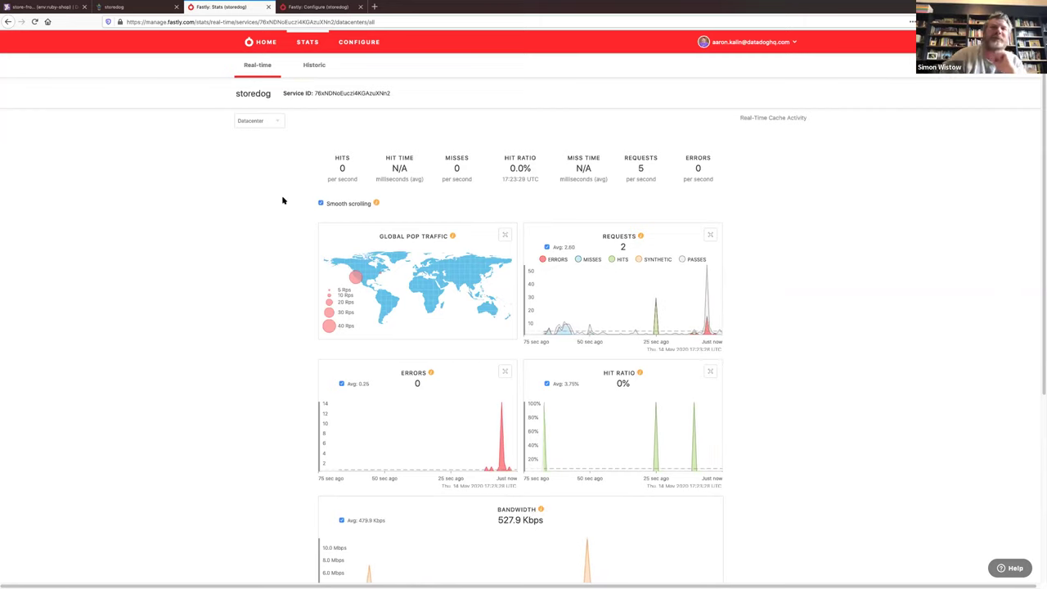
Check the store-frontend service charts in Datadog and return to Fastly's real-time stats
left_click(41, 6)
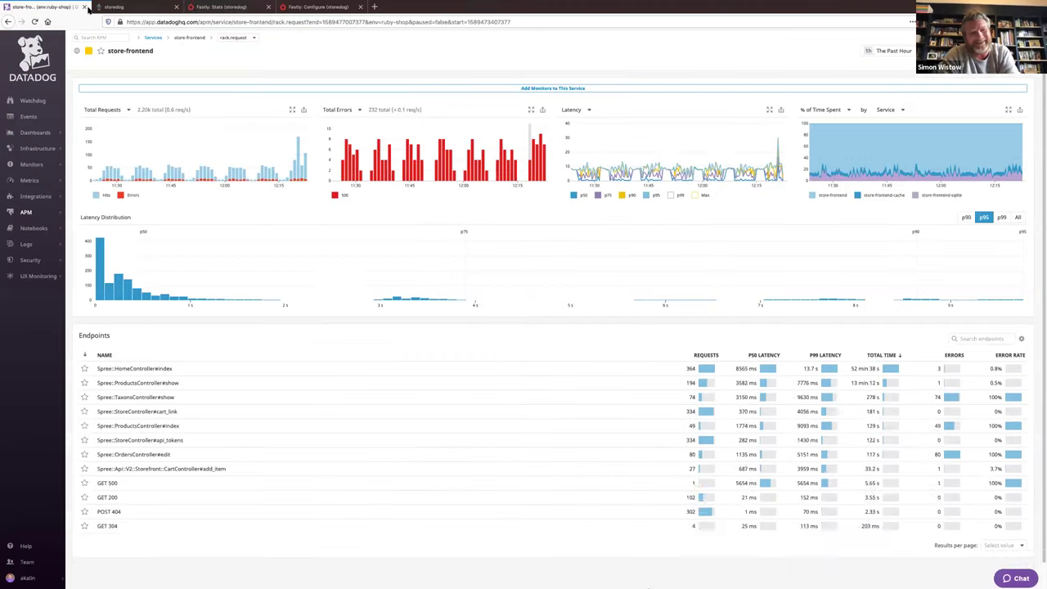
left_click(209, 8)
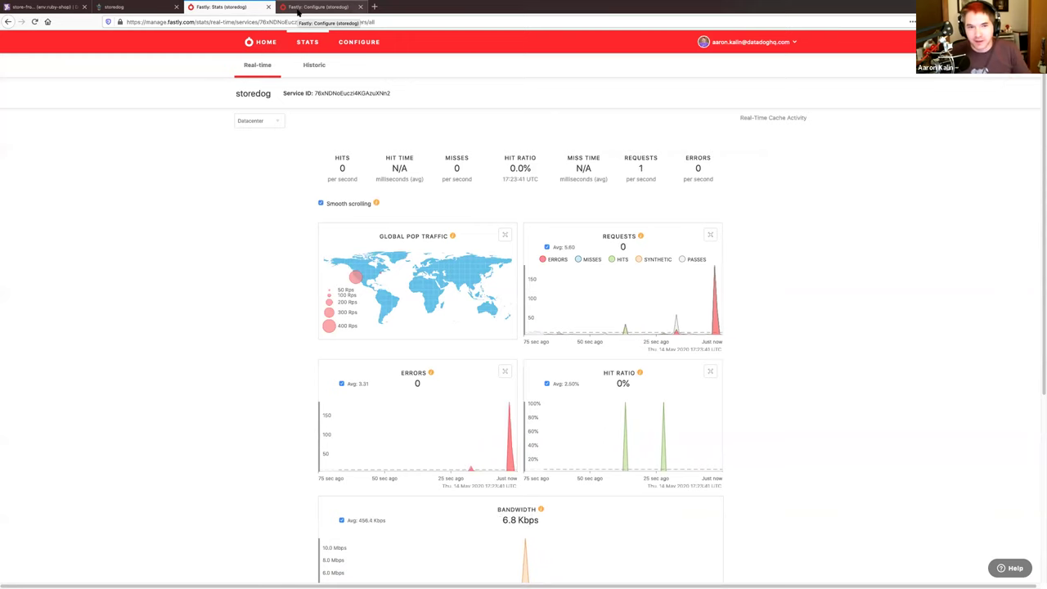
Switch to Datadog, open the Log Explorer, and filter the logs to only the fastly source
left_click(55, 6)
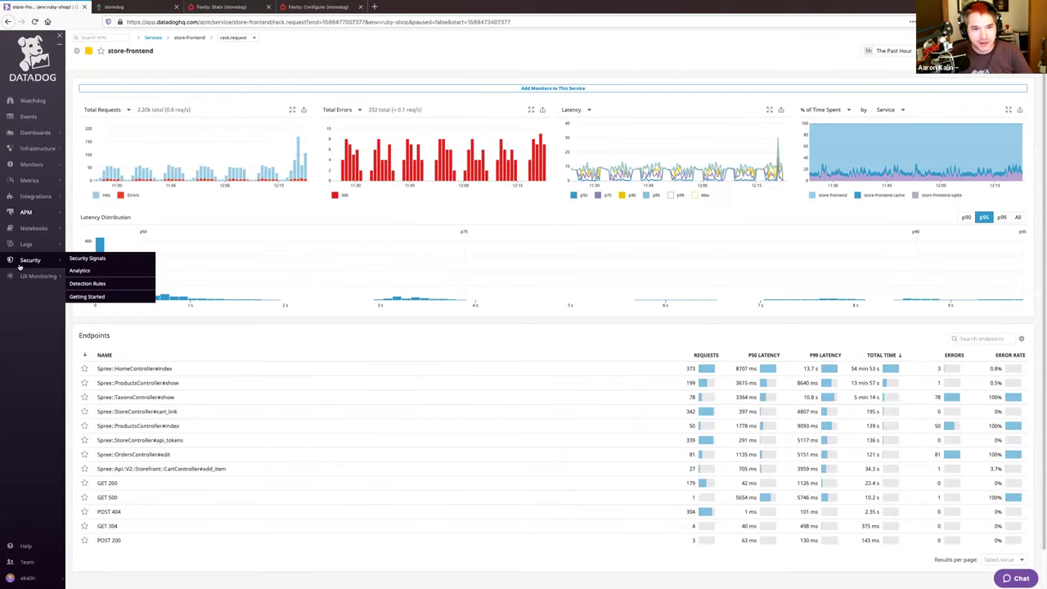
mouse_move(26, 244)
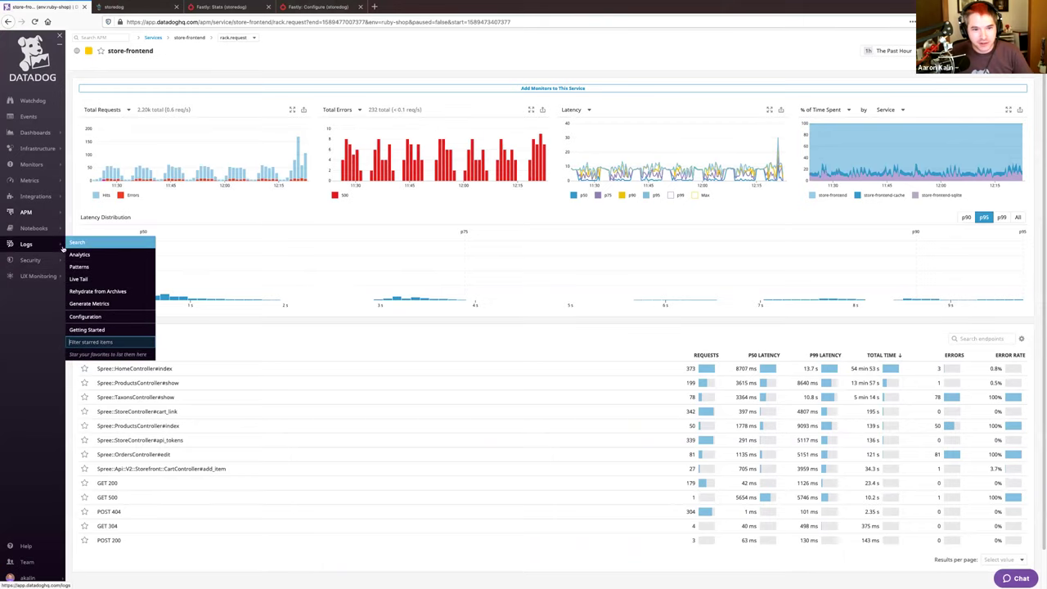
left_click(69, 245)
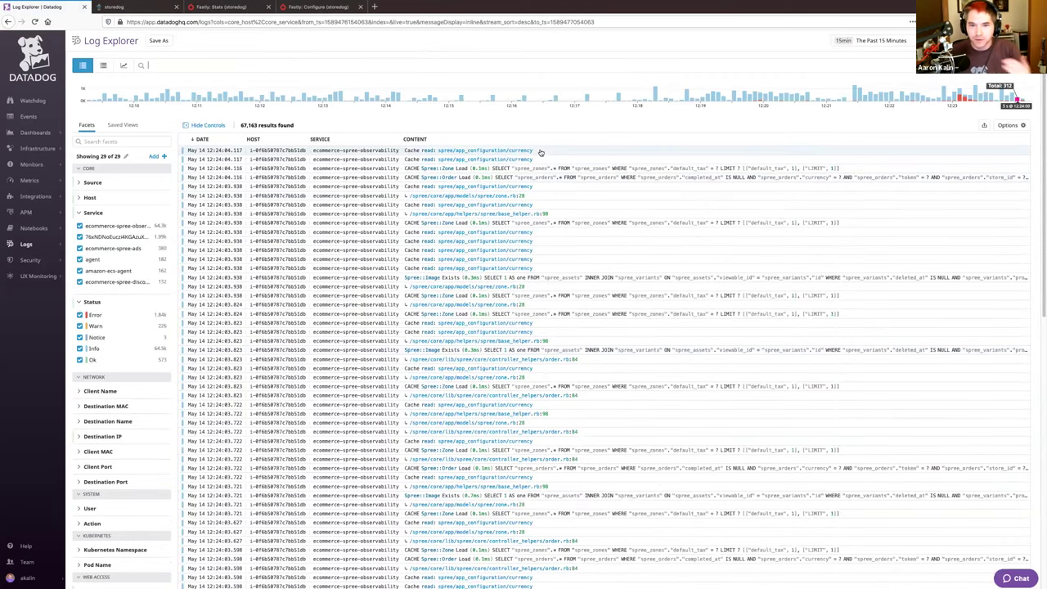
left_click(79, 183)
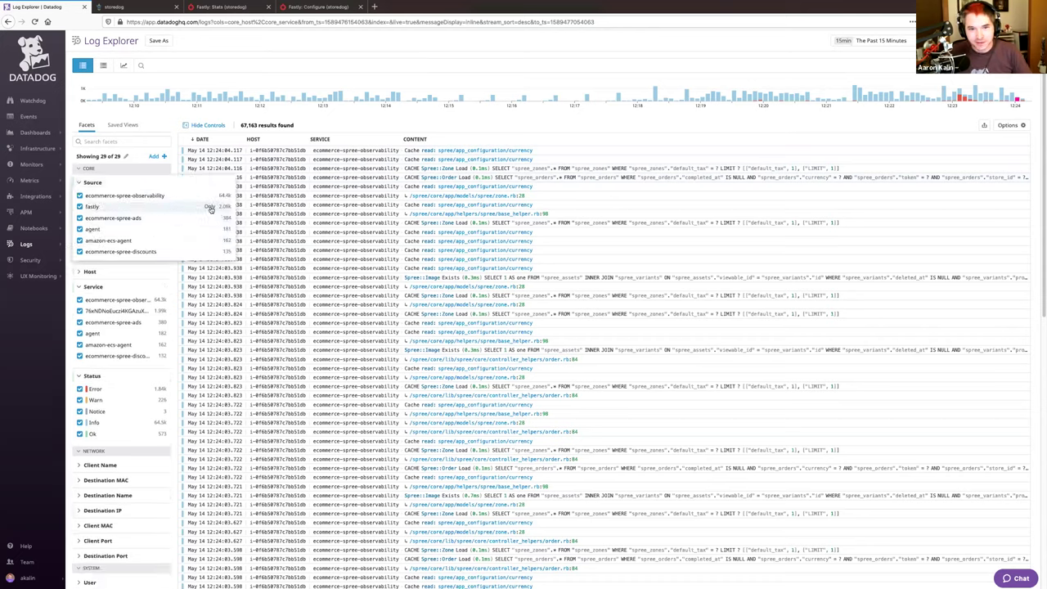
left_click(210, 206)
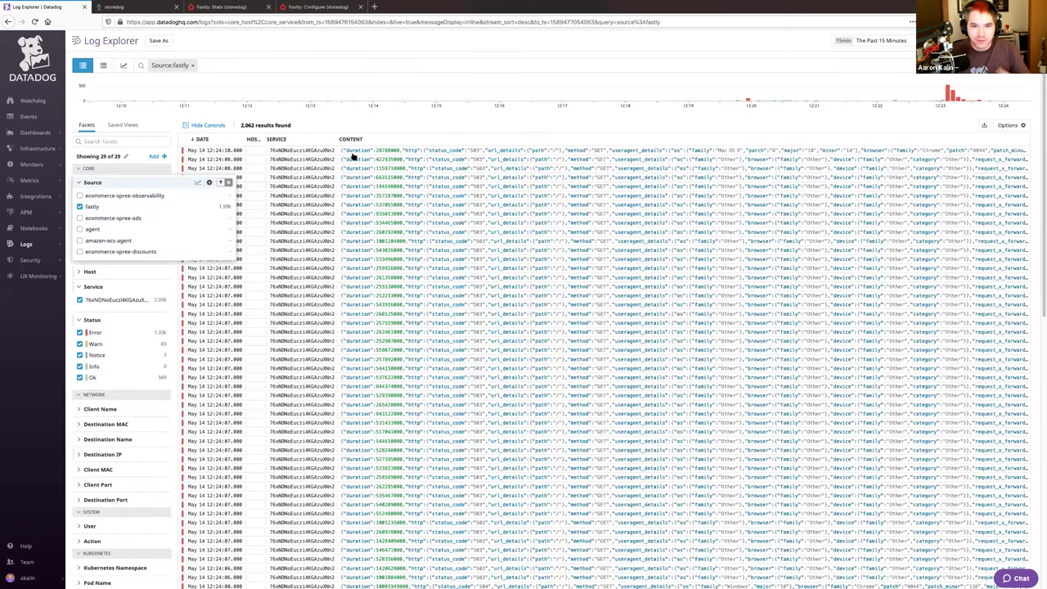
Open the details of the newest Fastly log and skim its full list of attributes
left_click(543, 152)
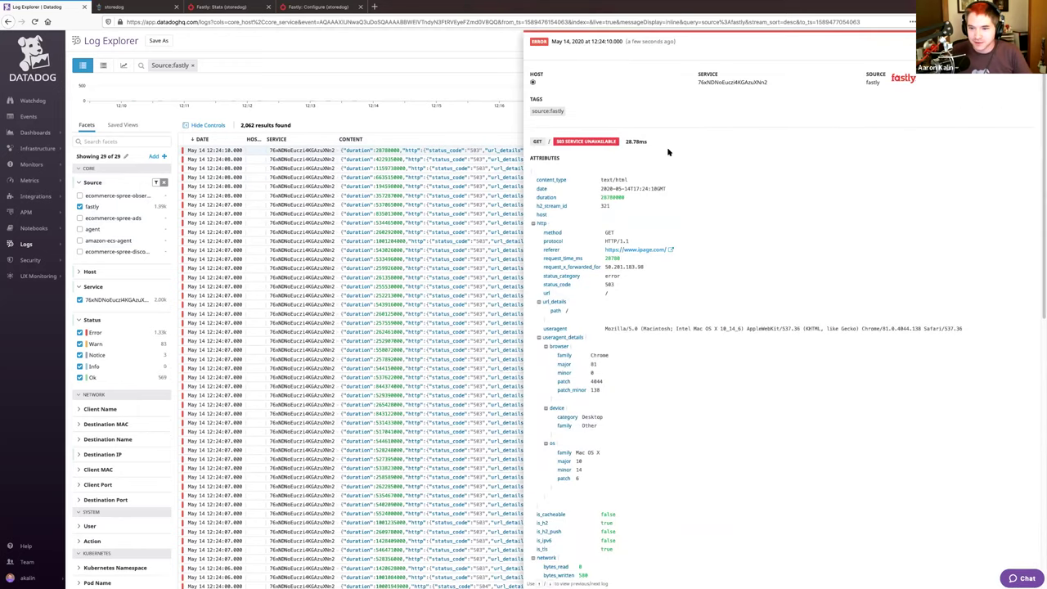
scroll(675, 378, "down", 10)
scroll(686, 334, "down", 1)
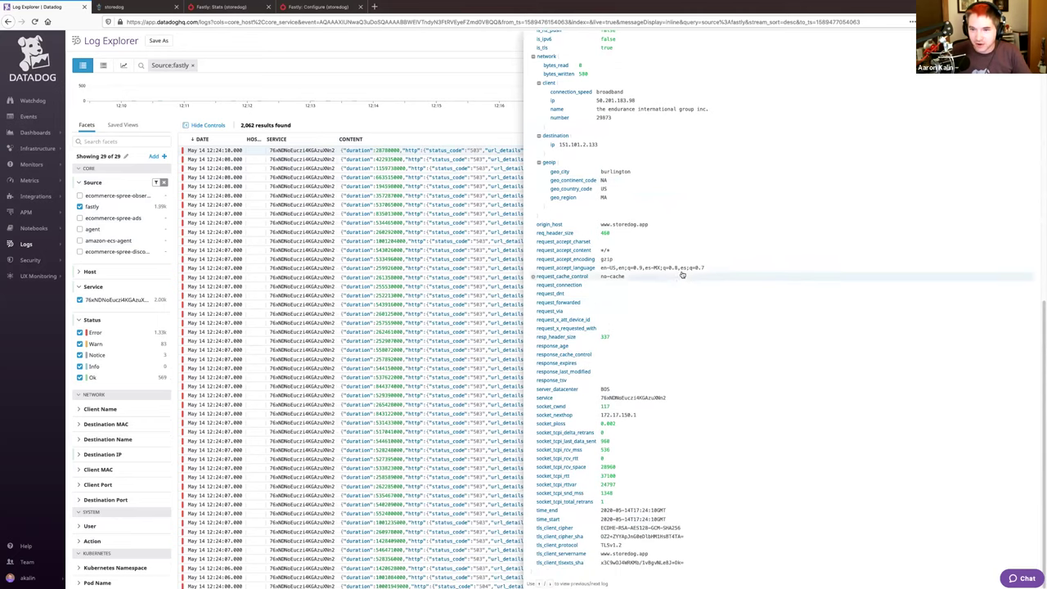
scroll(682, 275, "up", 5)
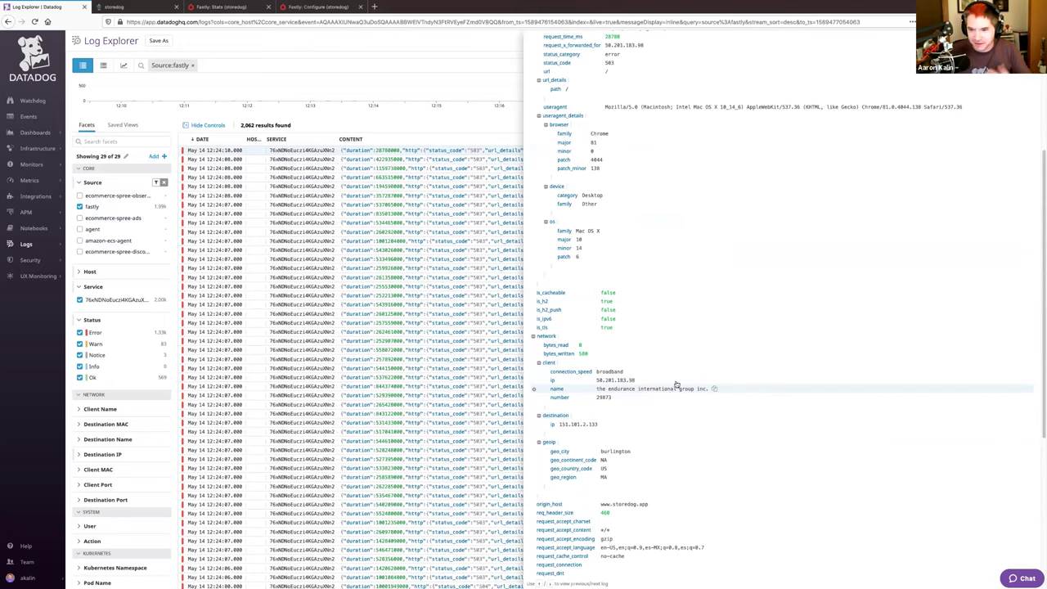
scroll(676, 267, "up", 5)
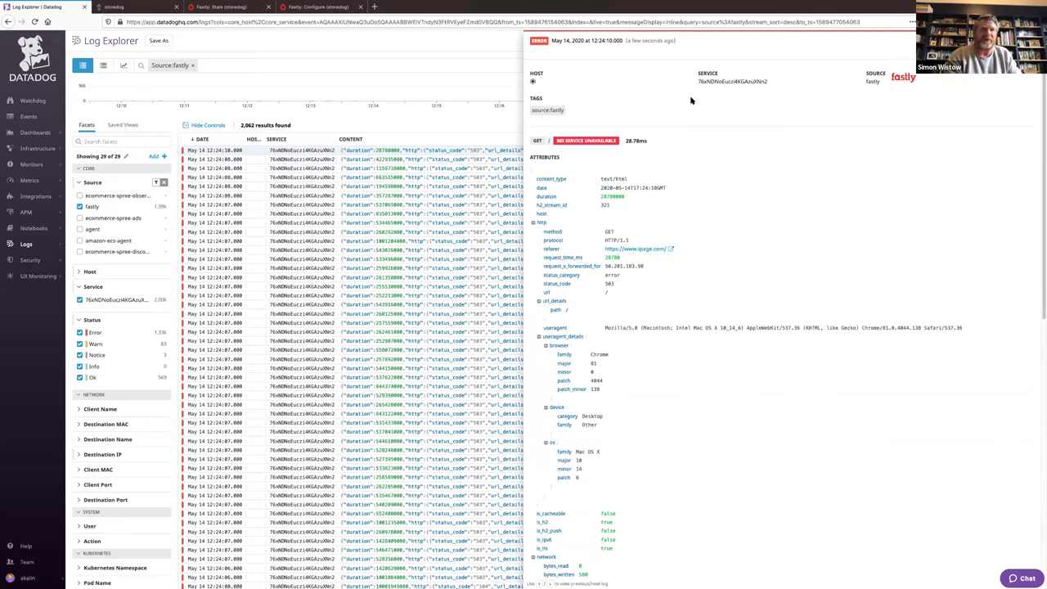
Examine the log's HTTP, user agent, network, geoip, request, response, socket and TLS attributes
scroll(694, 271, "down", 3)
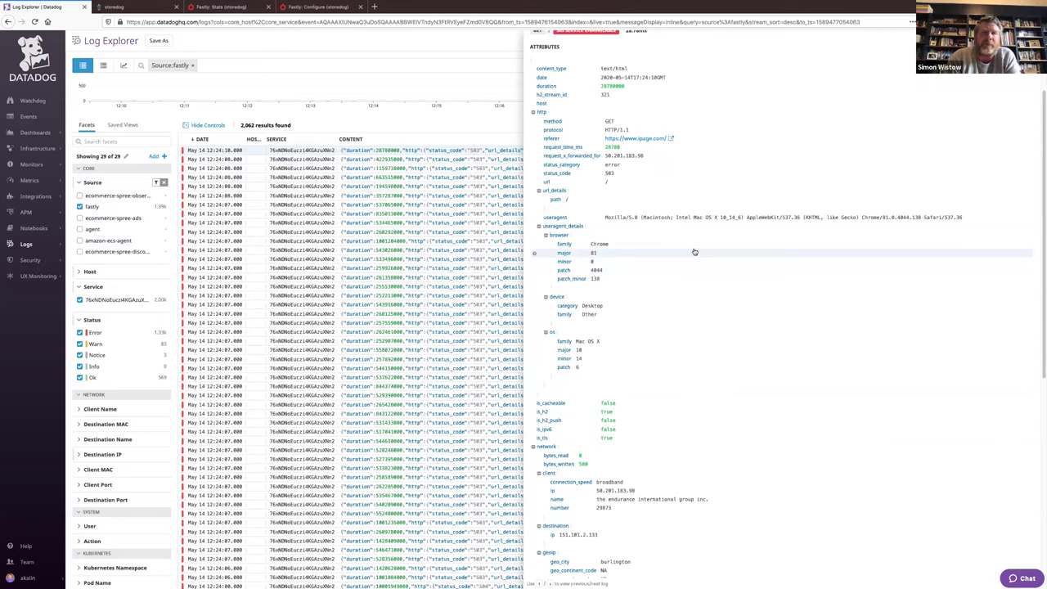
scroll(695, 252, "down", 1)
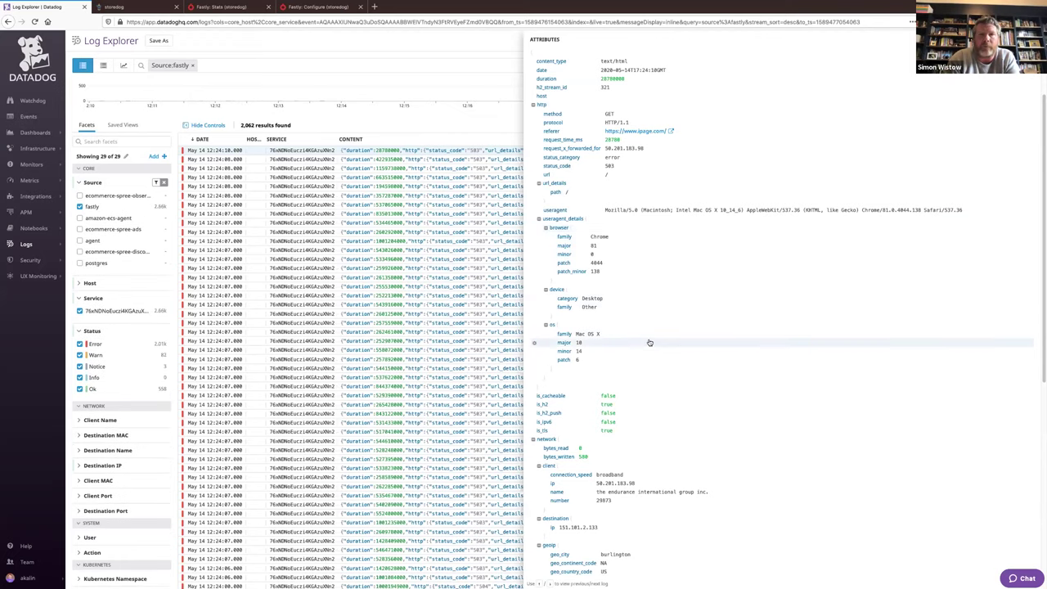
scroll(651, 331, "down", 2)
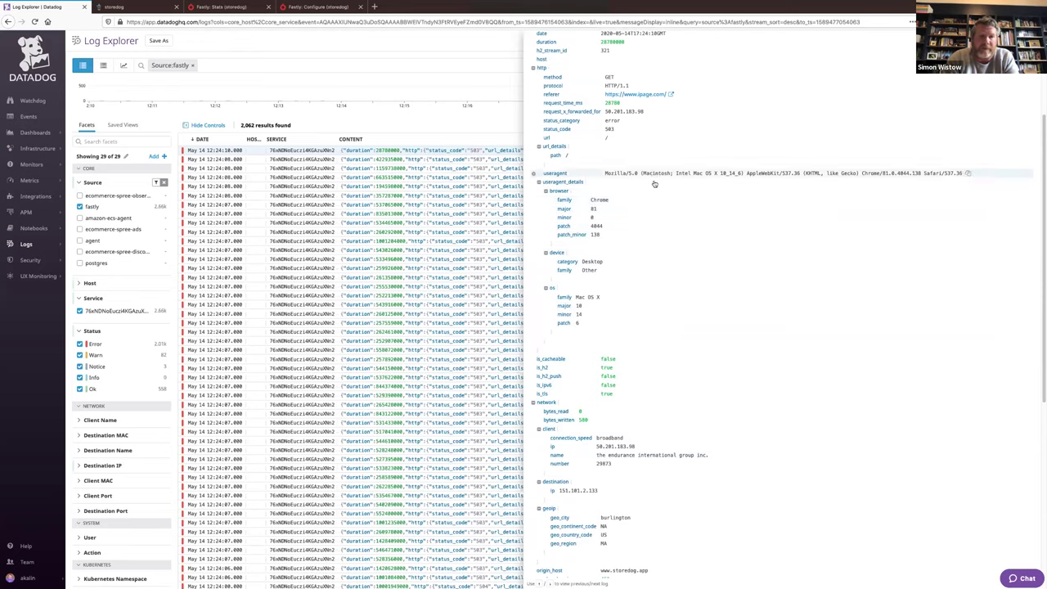
scroll(657, 311, "down", 2)
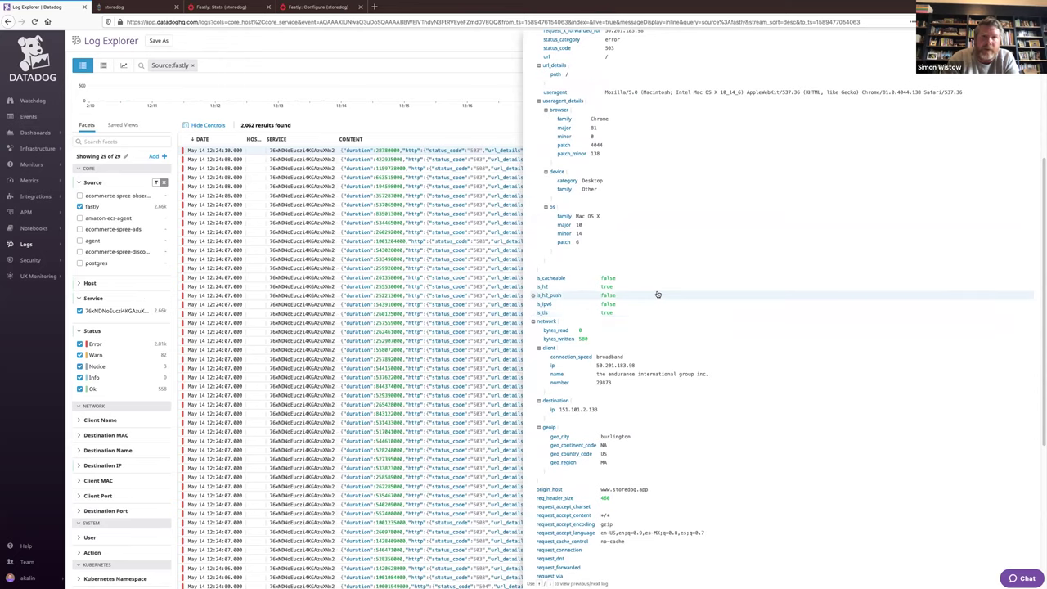
scroll(657, 307, "down", 2)
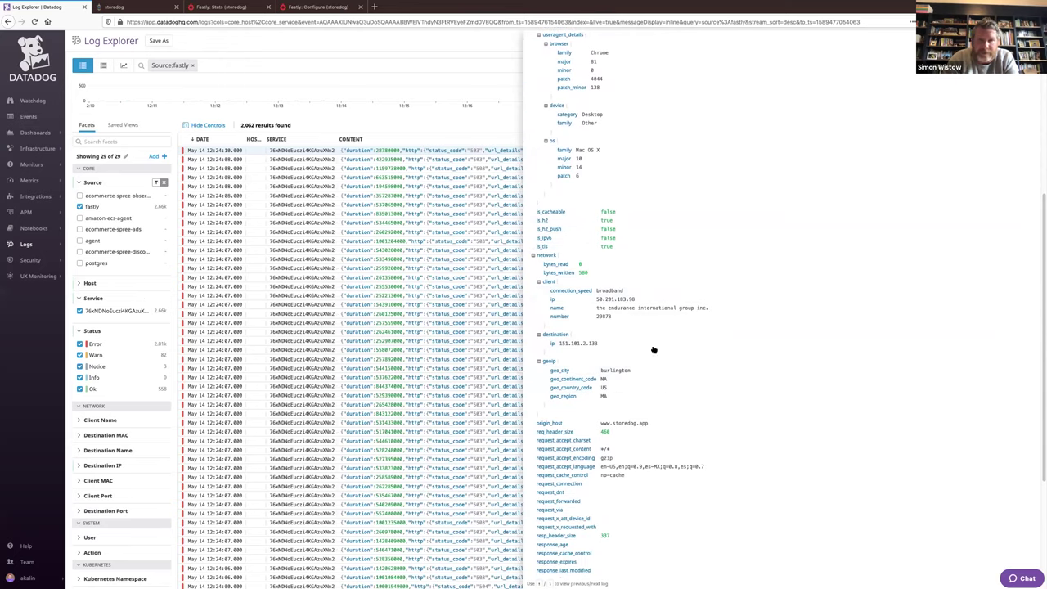
scroll(655, 392, "down", 2)
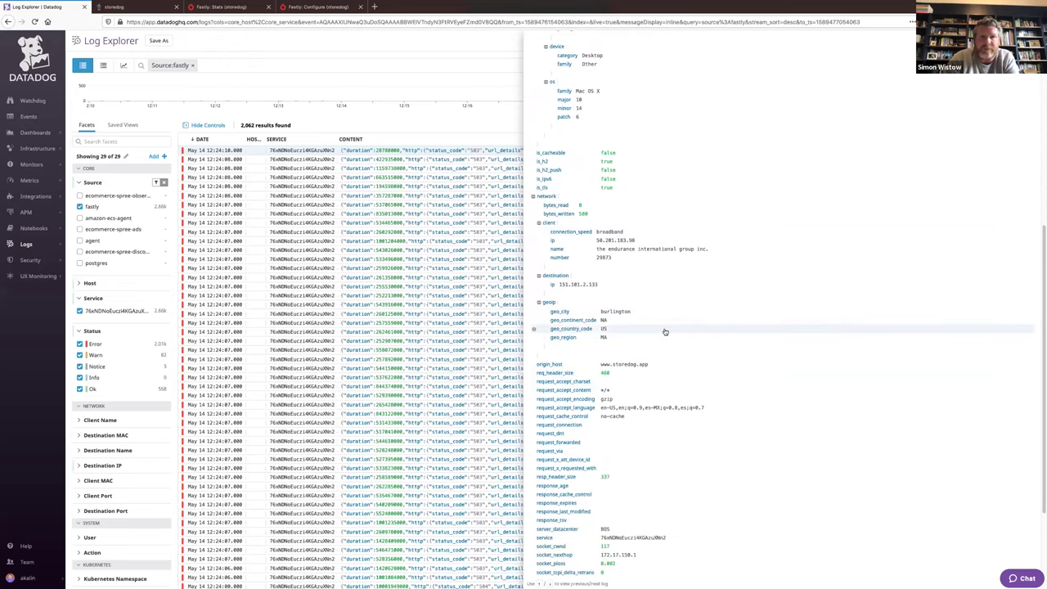
scroll(665, 327, "down", 1)
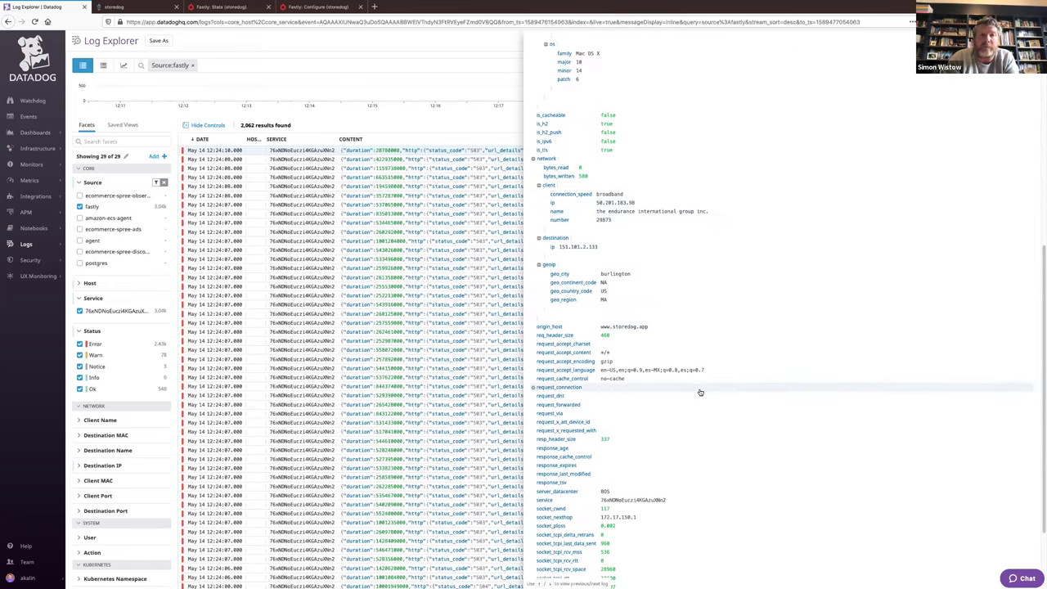
scroll(700, 393, "down", 2)
scroll(700, 388, "down", 1)
scroll(700, 388, "down", 1)
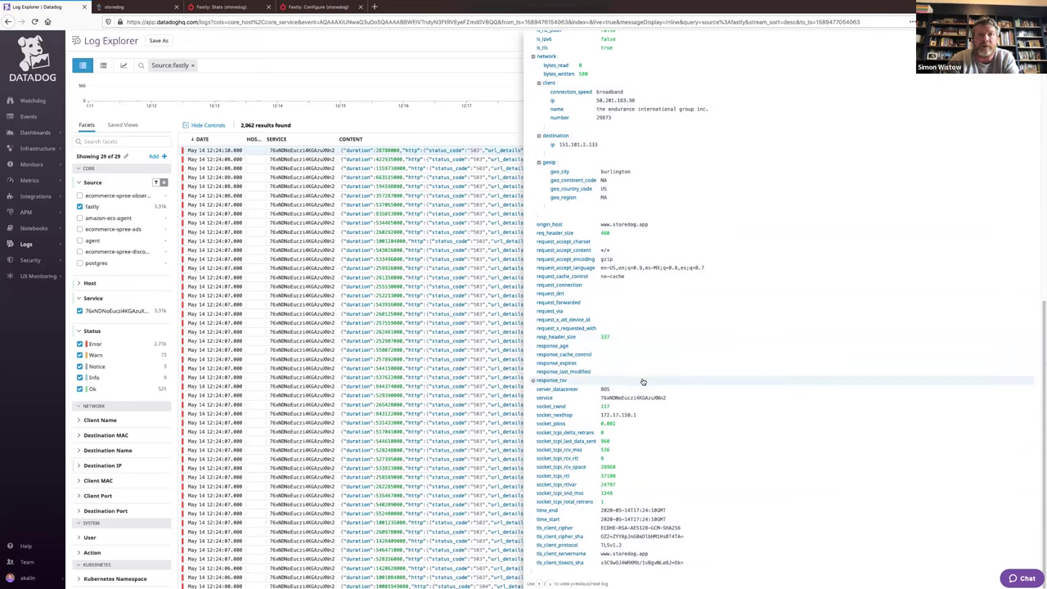
scroll(659, 210, "up", 1)
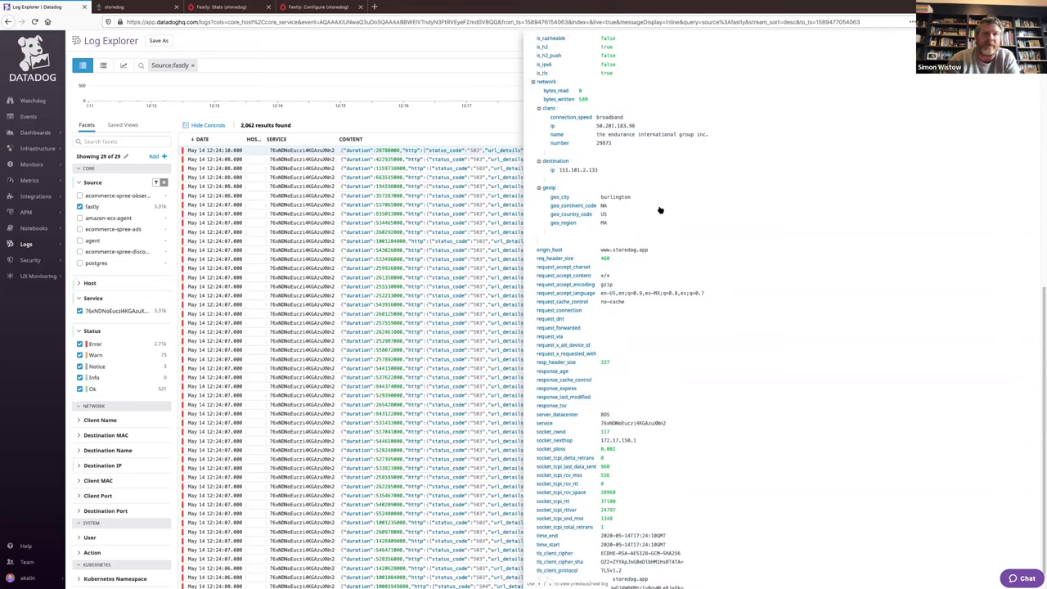
scroll(659, 210, "up", 1)
scroll(670, 146, "up", 5)
scroll(660, 174, "up", 6)
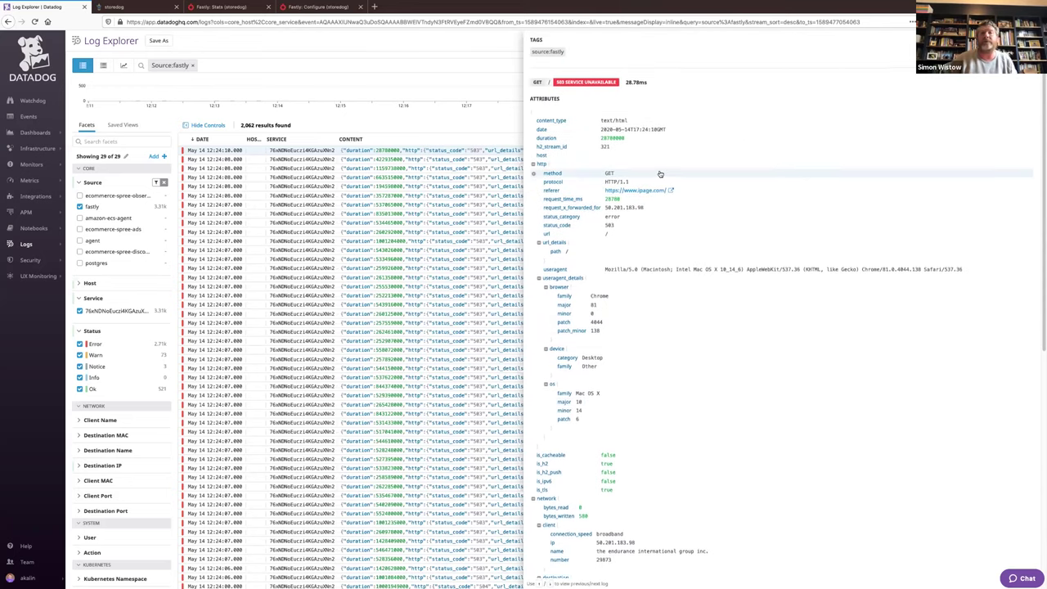
scroll(660, 173, "up", 2)
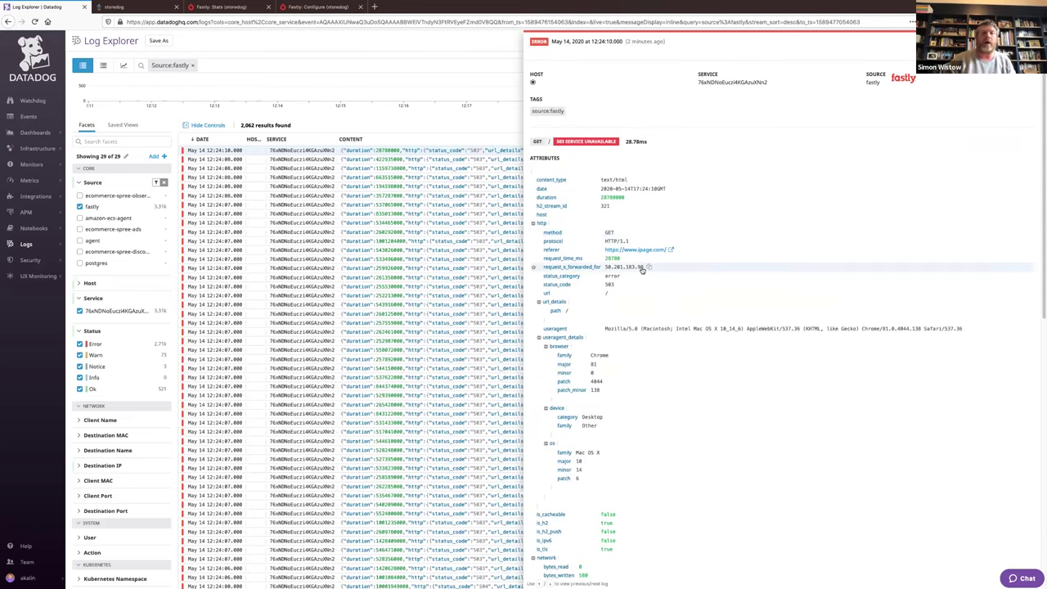
scroll(638, 298, "down", 11)
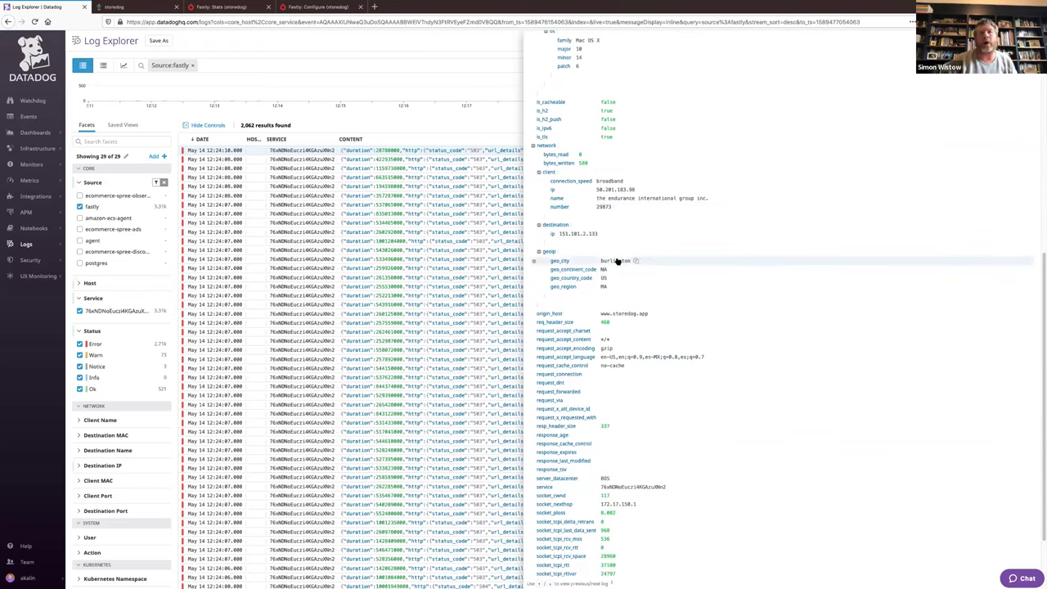
left_click(533, 263)
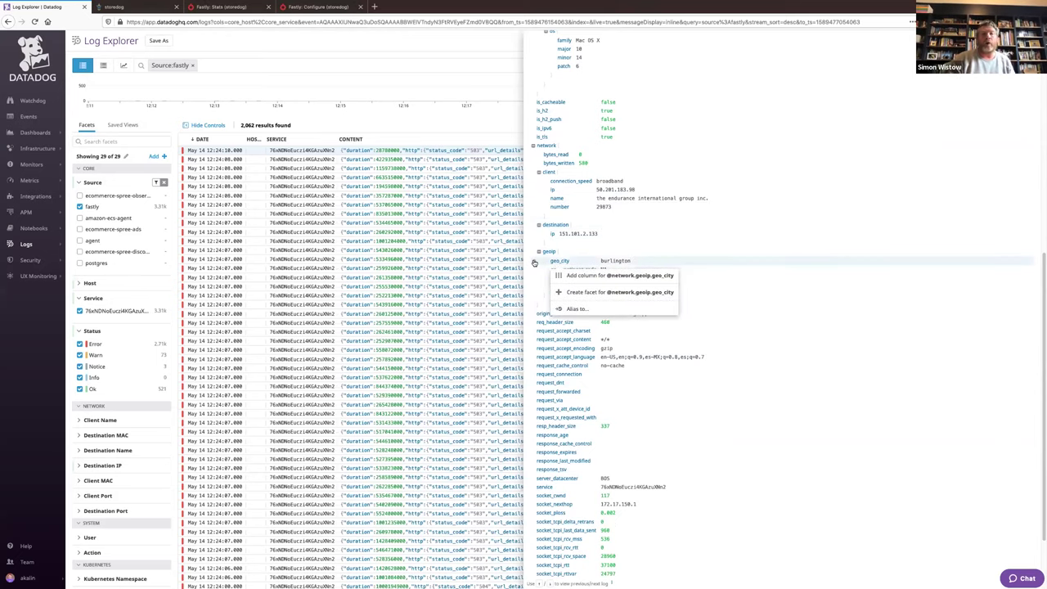
left_click(648, 279)
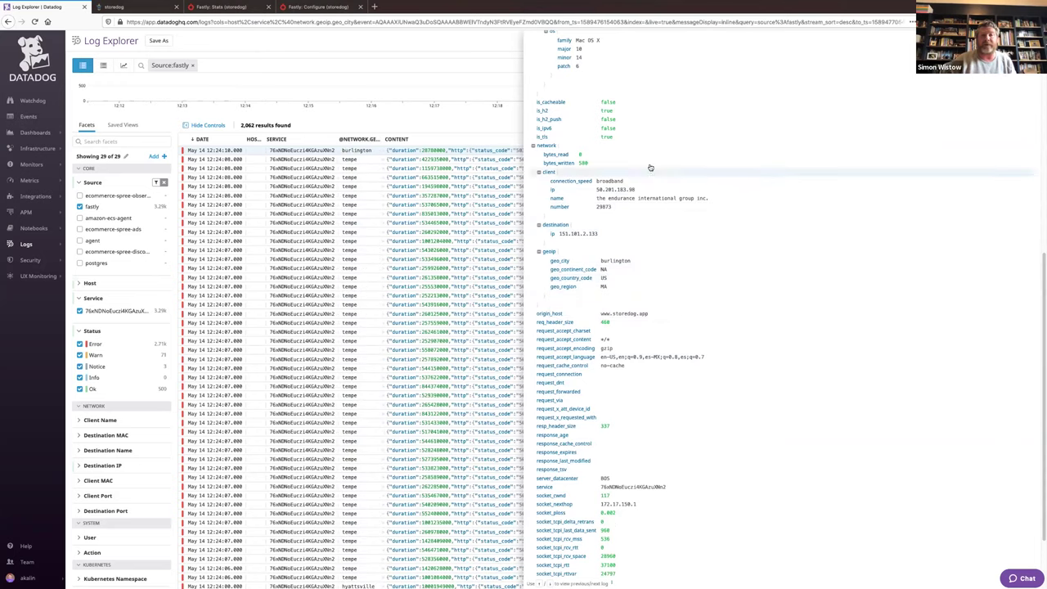
left_click(411, 44)
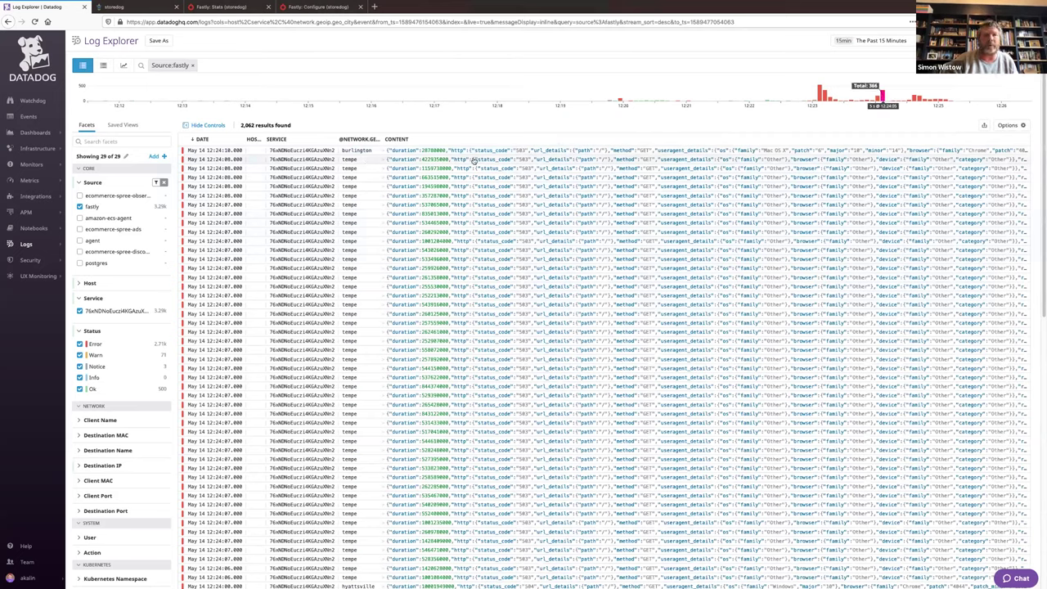
left_click(483, 161)
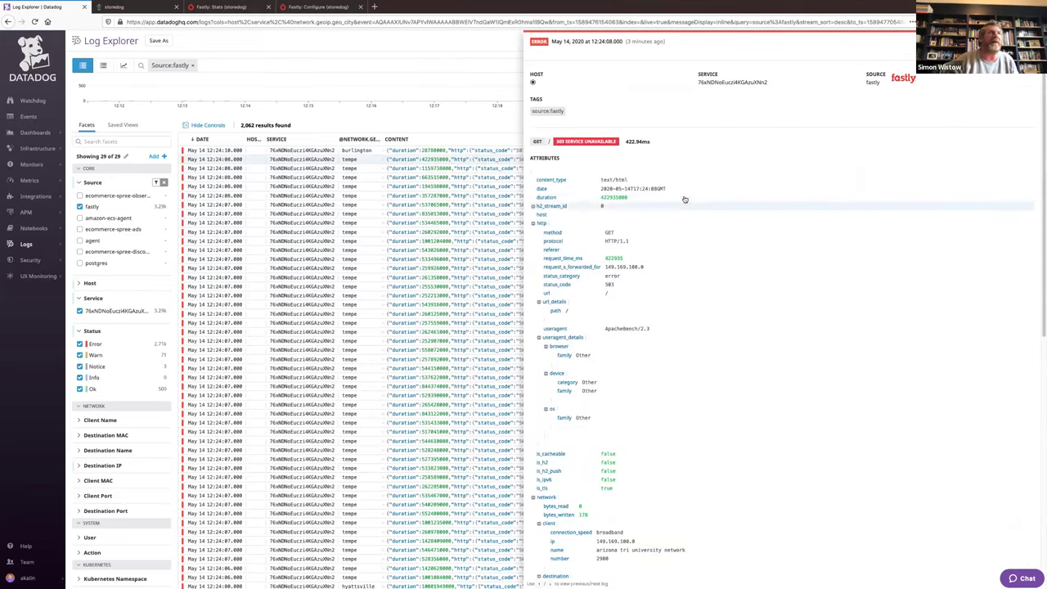
scroll(643, 327, "down", 2)
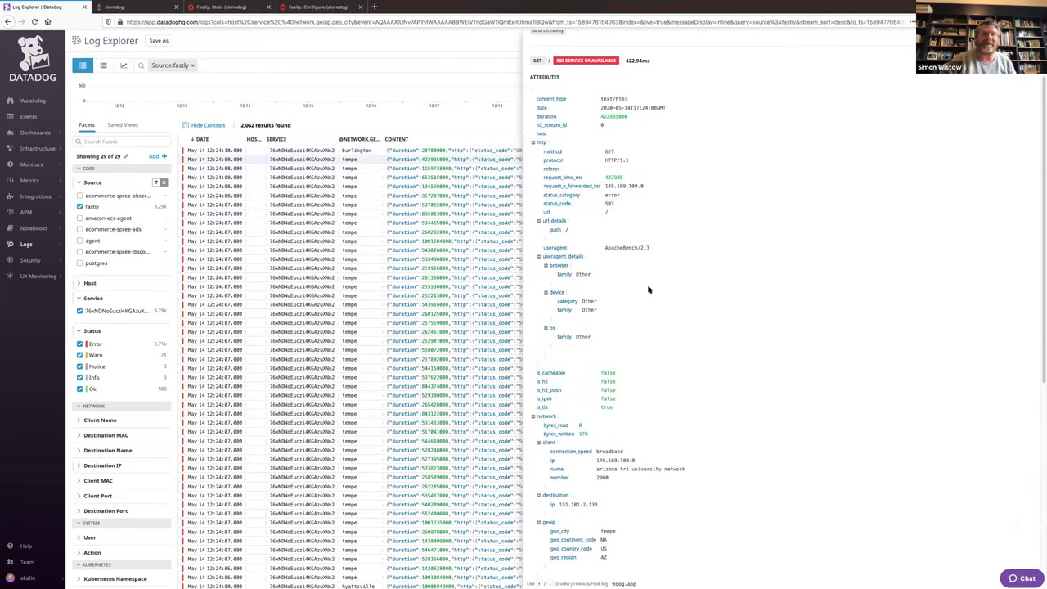
scroll(648, 291, "down", 1)
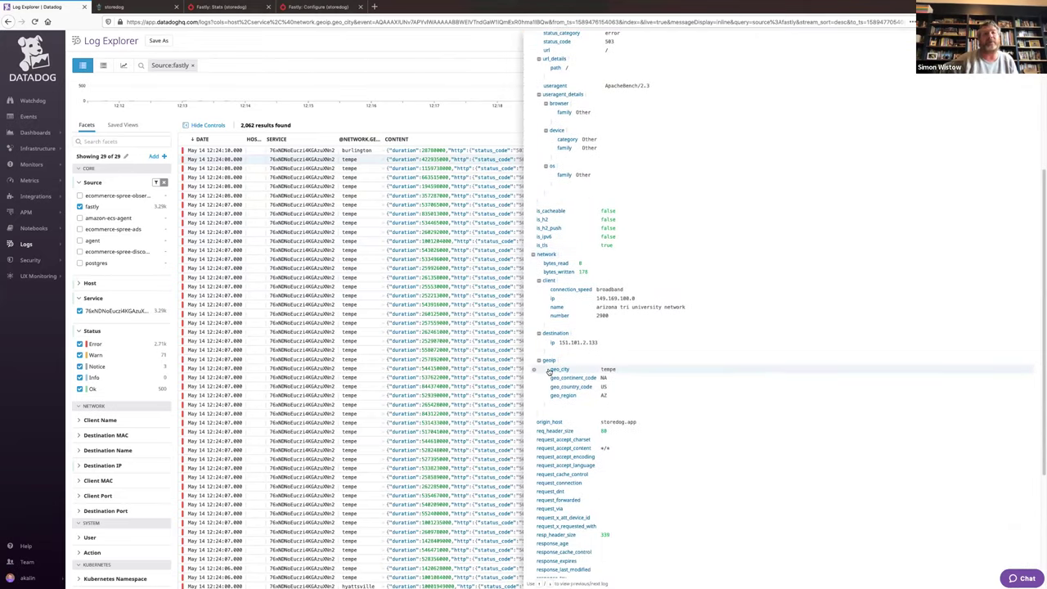
left_click(535, 372)
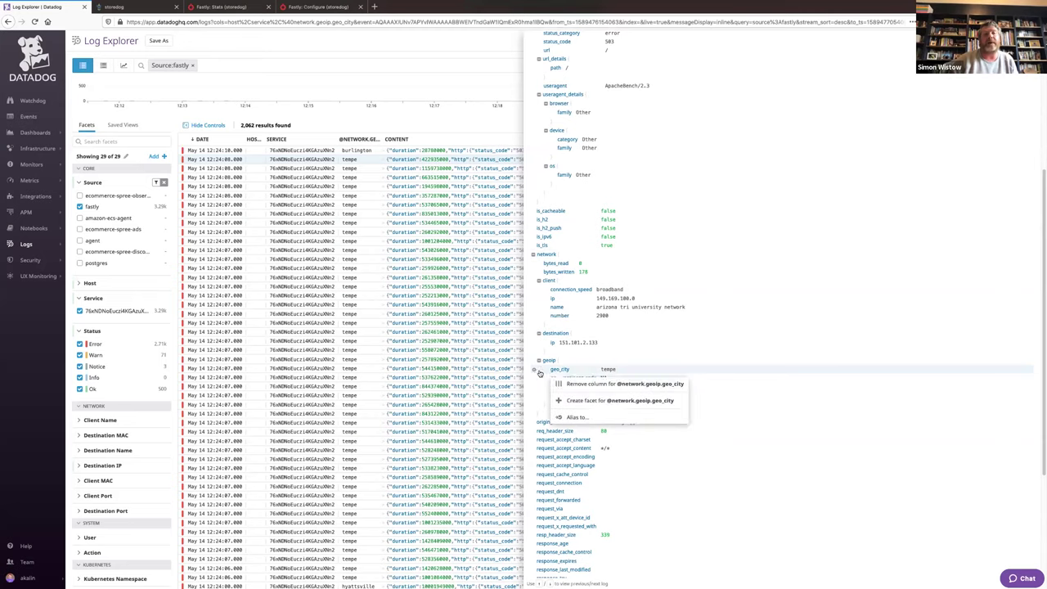
left_click(621, 400)
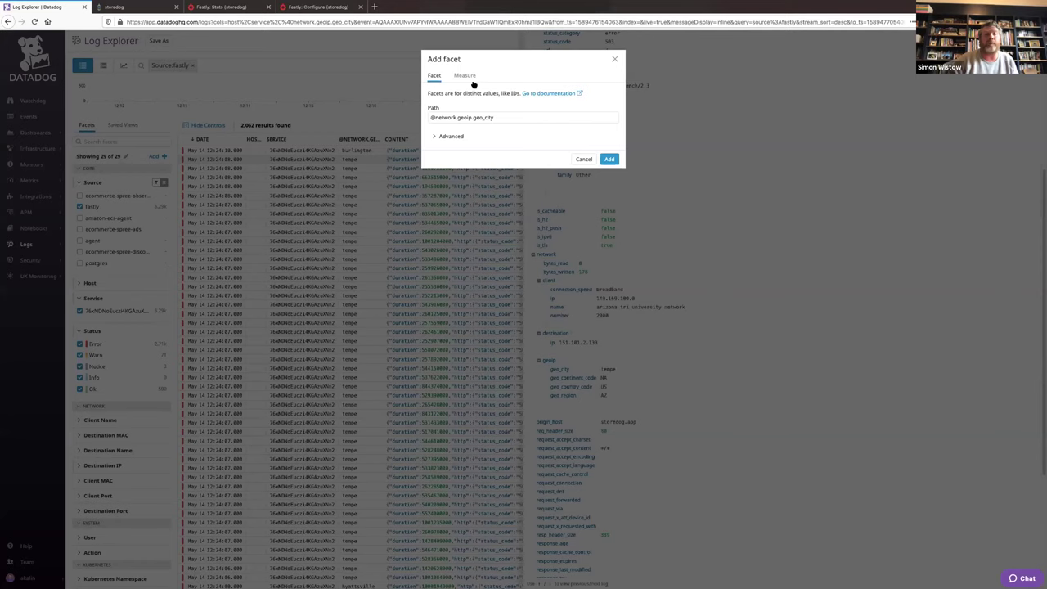
left_click(440, 136)
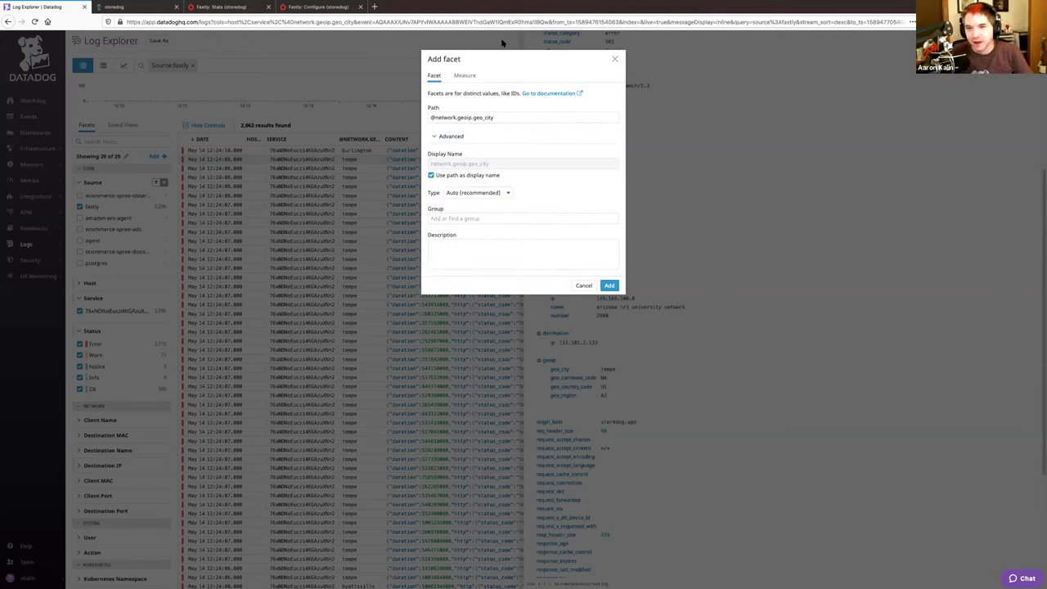
left_click(609, 285)
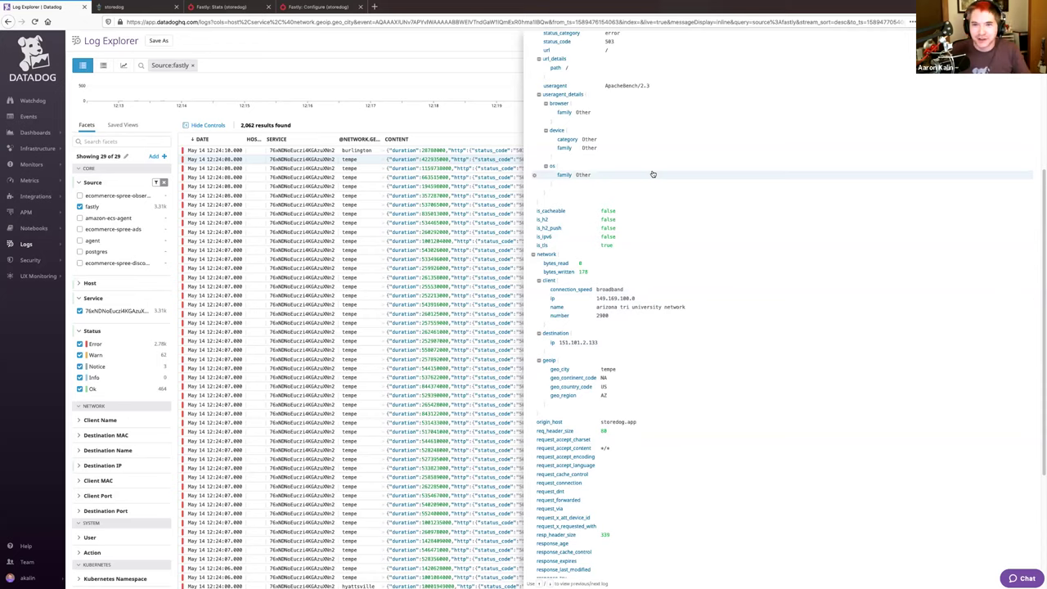
left_click(485, 116)
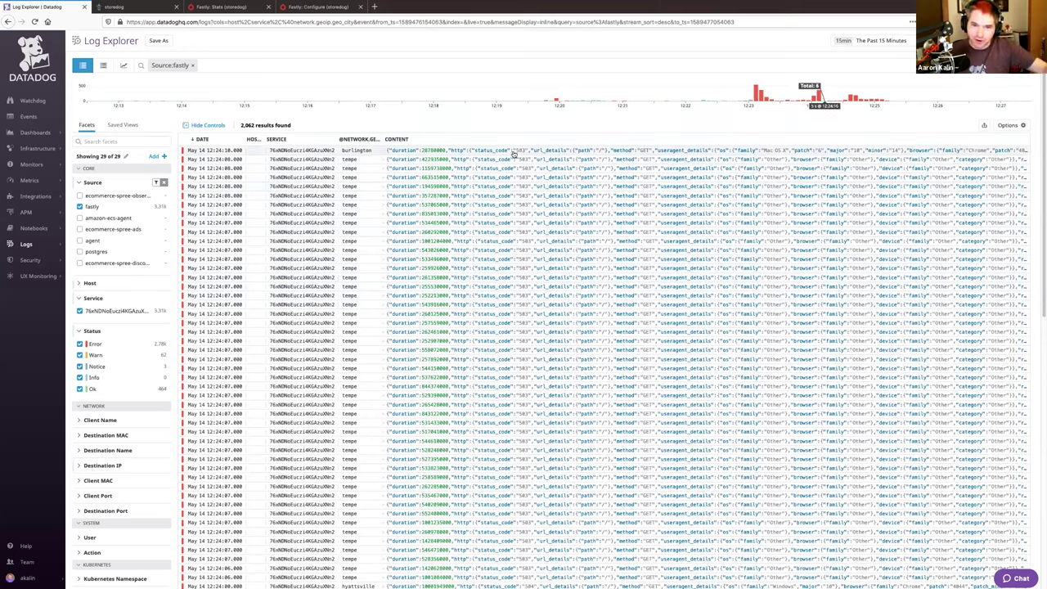
Check the newest Fastly log's HTTP attributes once more and close its details
left_click(514, 153)
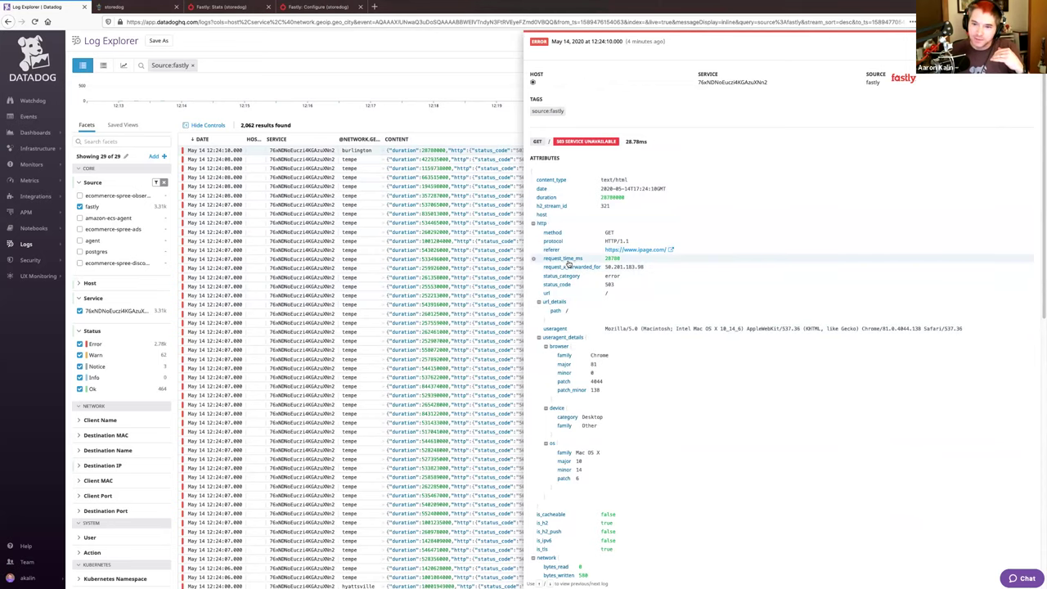
left_click(471, 50)
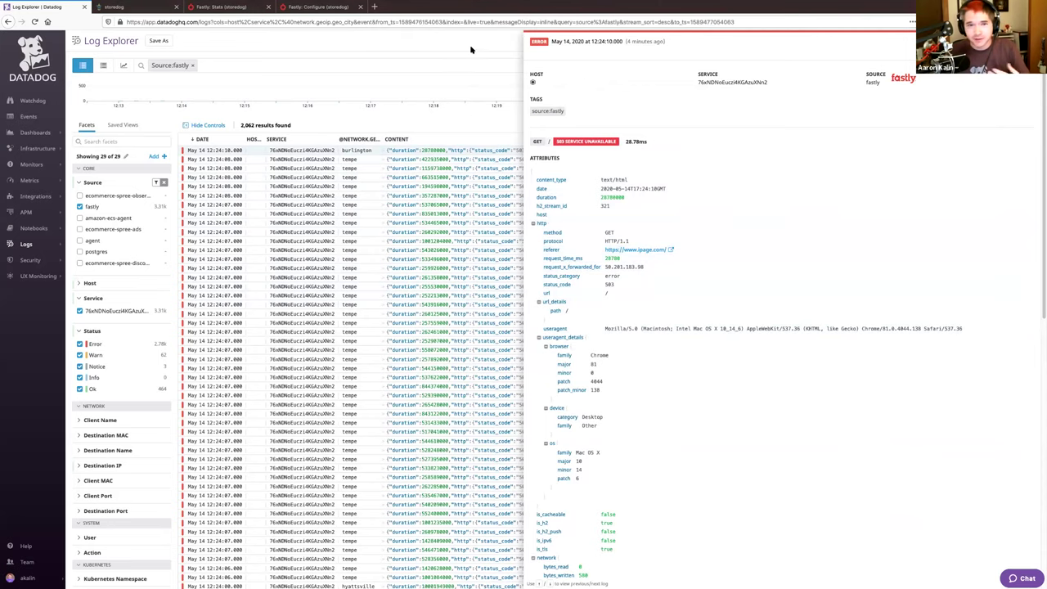
Go to Security Signals and view the details of the "Fastly HTTP Requests from Security Scanner" signal
mouse_move(45, 262)
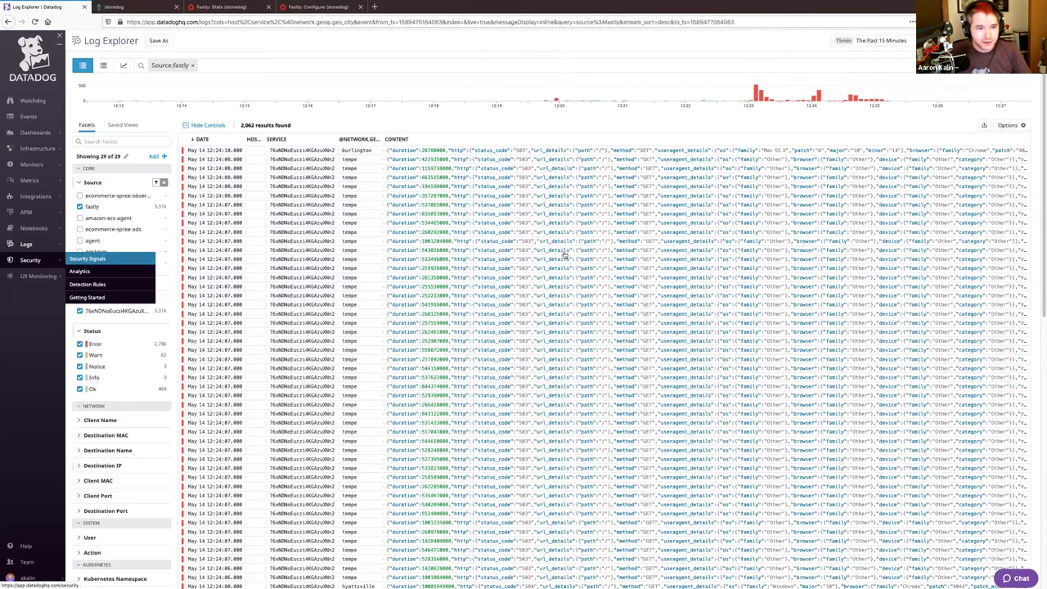
left_click(86, 260)
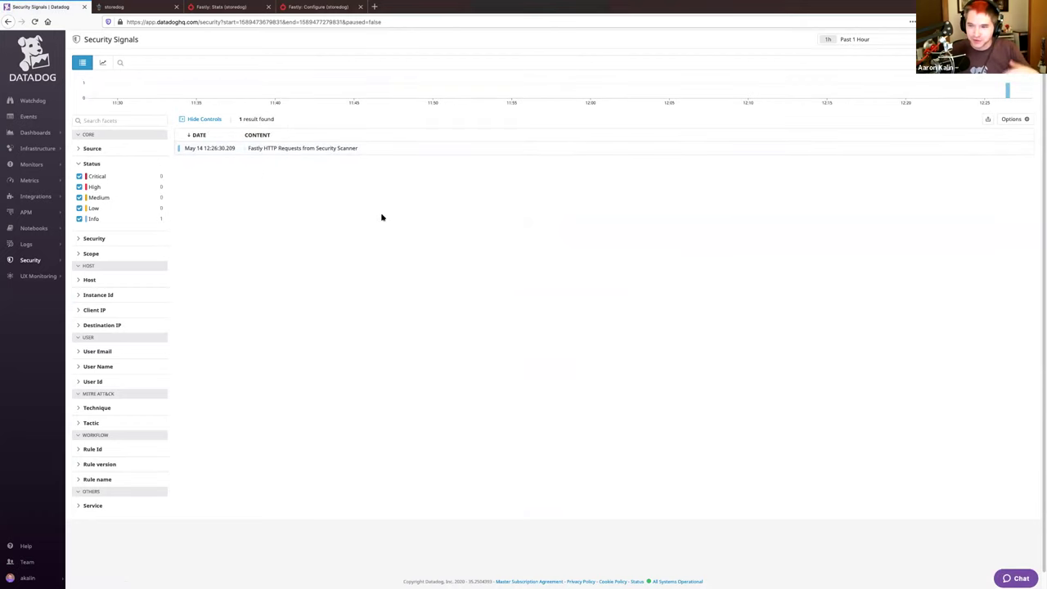
left_click(344, 150)
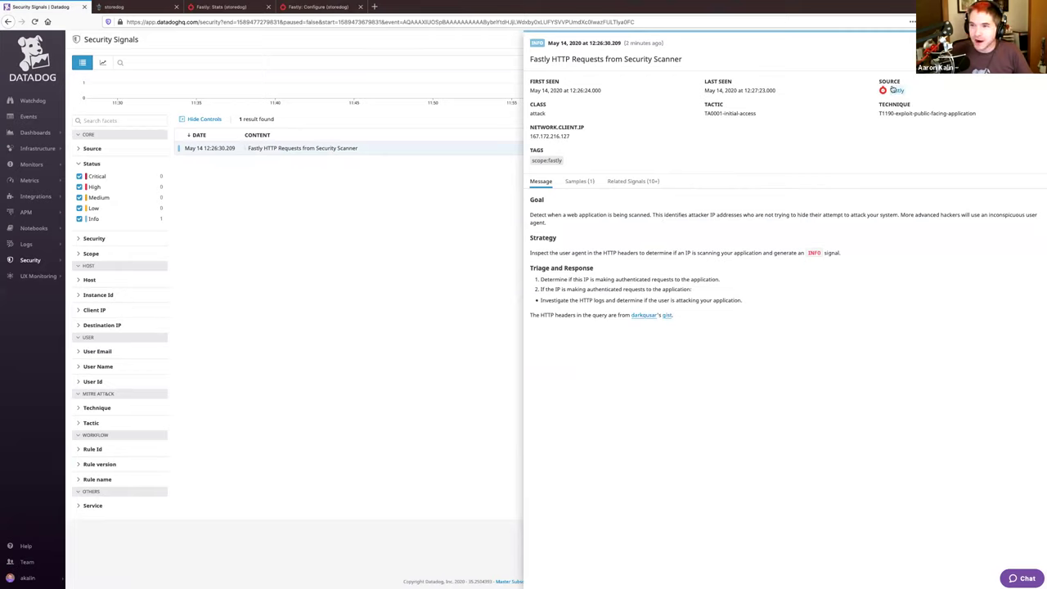
Go to the security Detection Rules and locate the "Fastly HTTP Requests from Security Scanner" rule
mouse_move(36, 261)
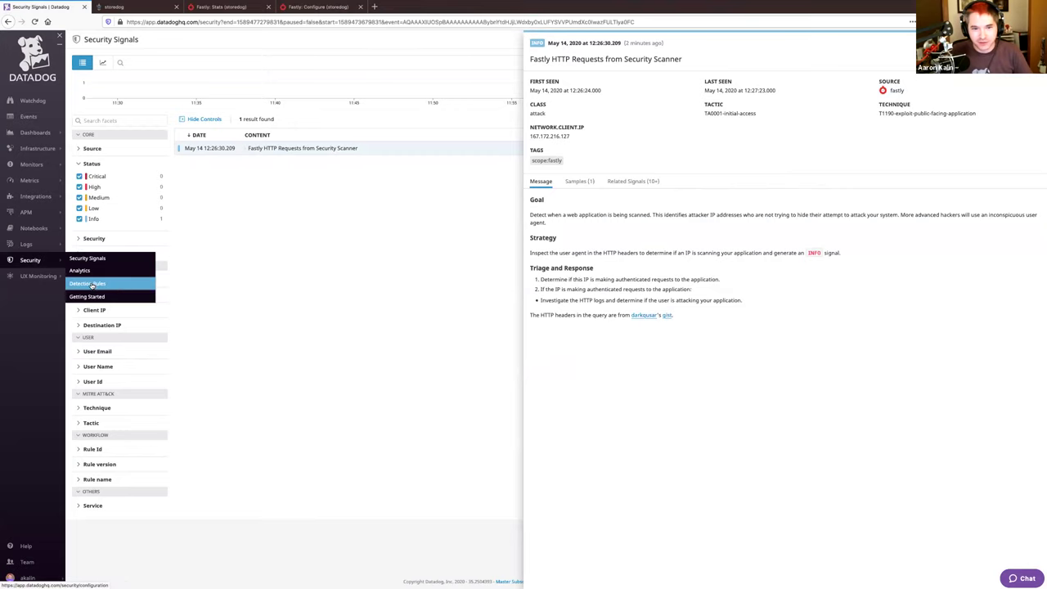
left_click(124, 283)
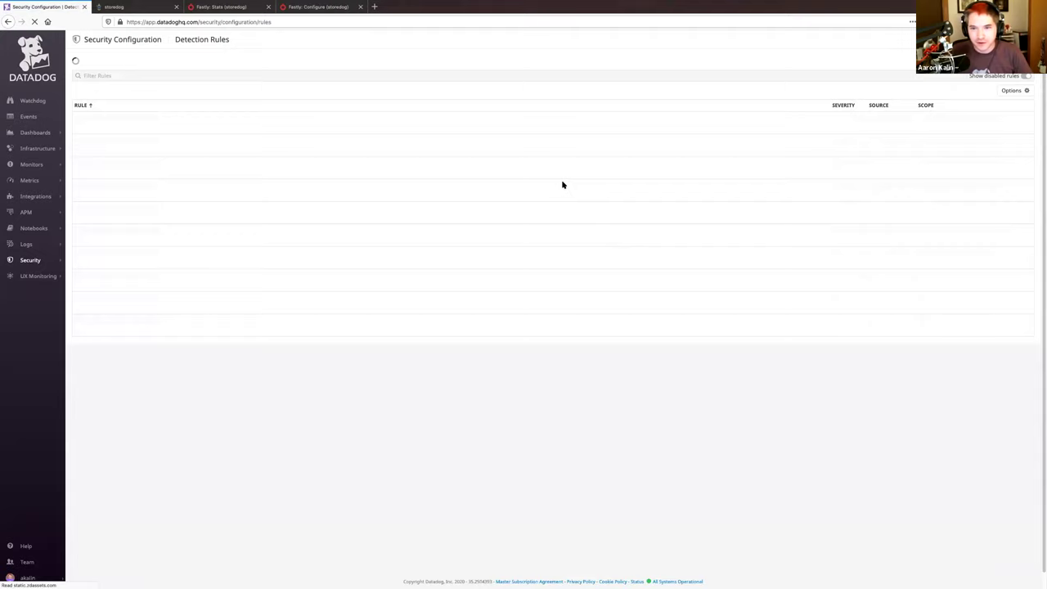
scroll(523, 311, "down", 10)
scroll(524, 311, "down", 12)
scroll(540, 245, "down", 2)
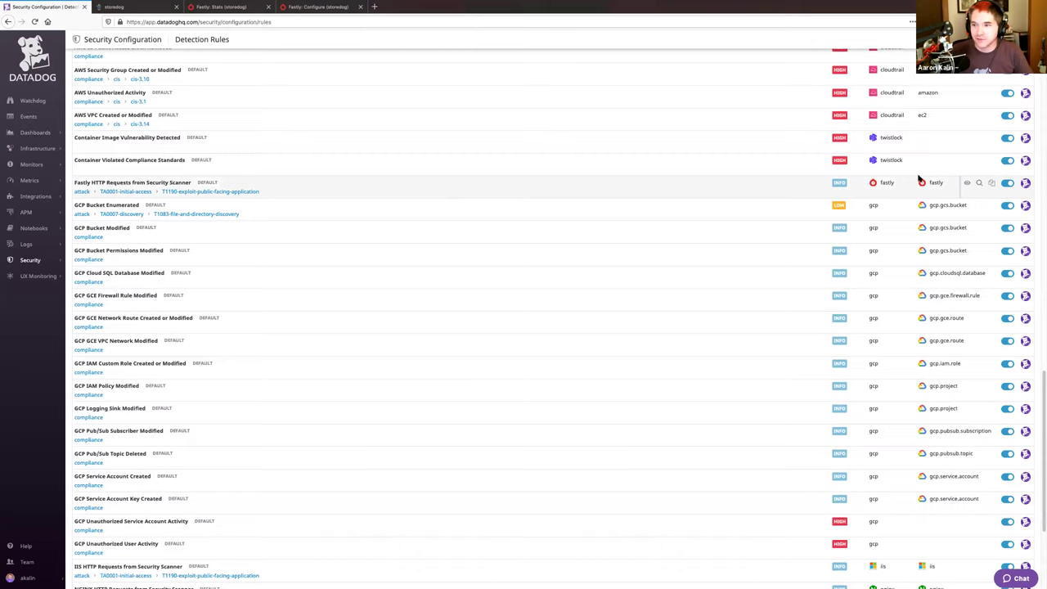
Review the definition of the "Fastly HTTP Requests from Security Scanner" rule and list its signals from the past 4 hours
left_click(967, 184)
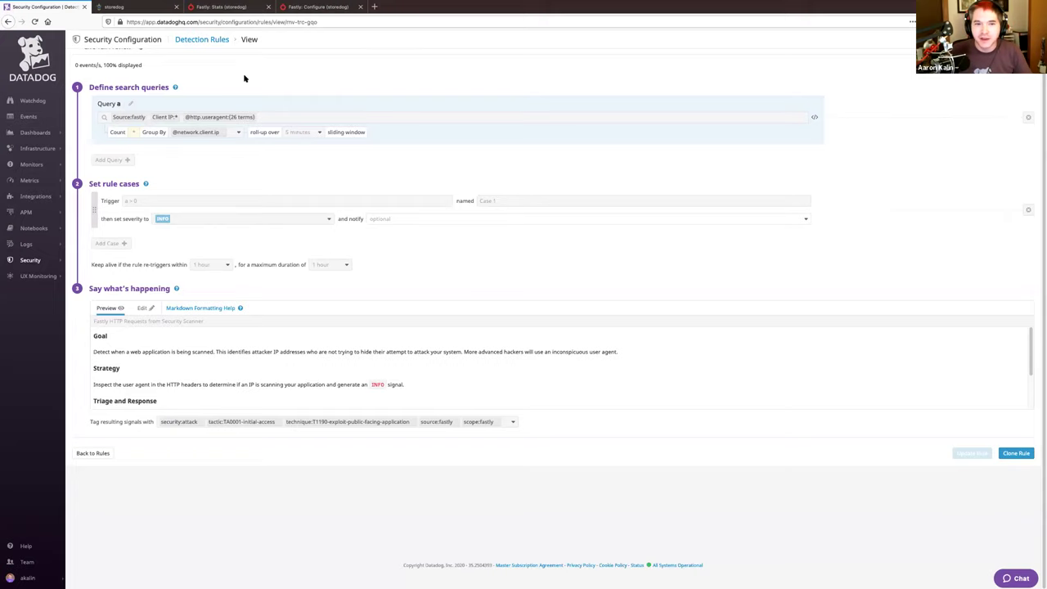
scroll(330, 234, "up", 1)
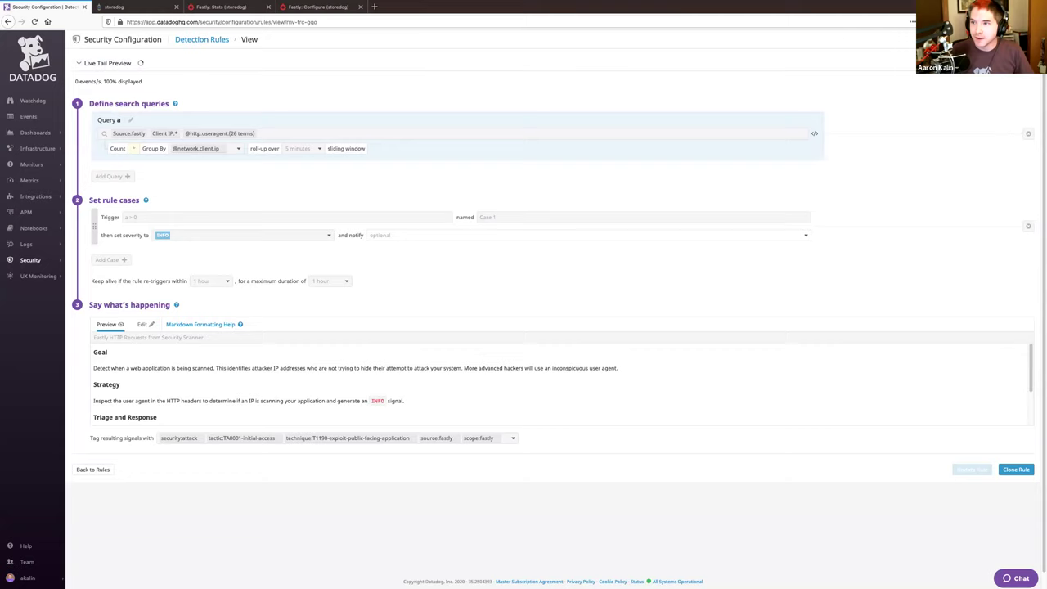
left_click(608, 74)
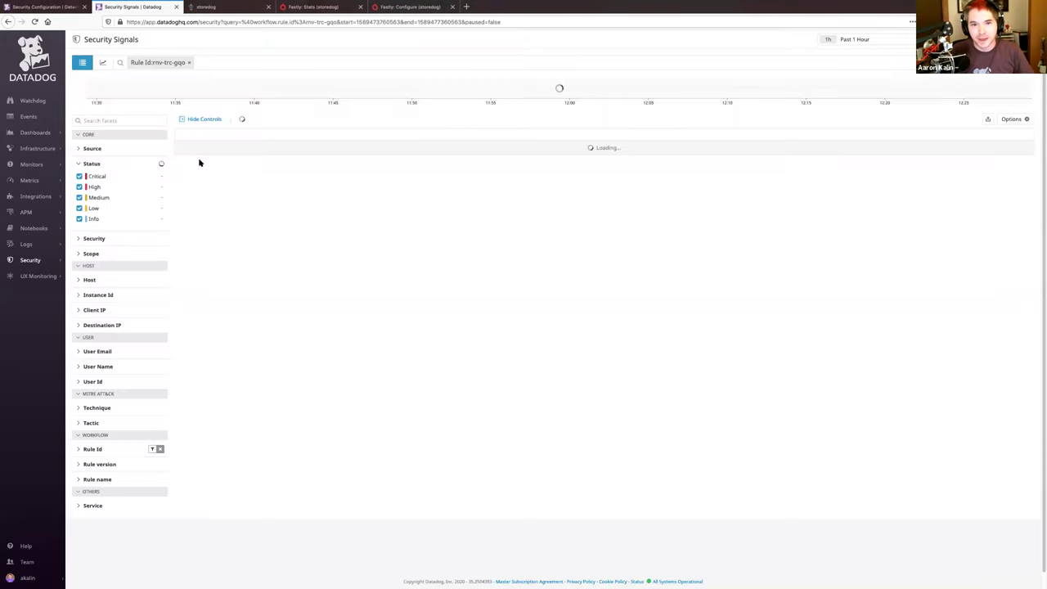
left_click(846, 39)
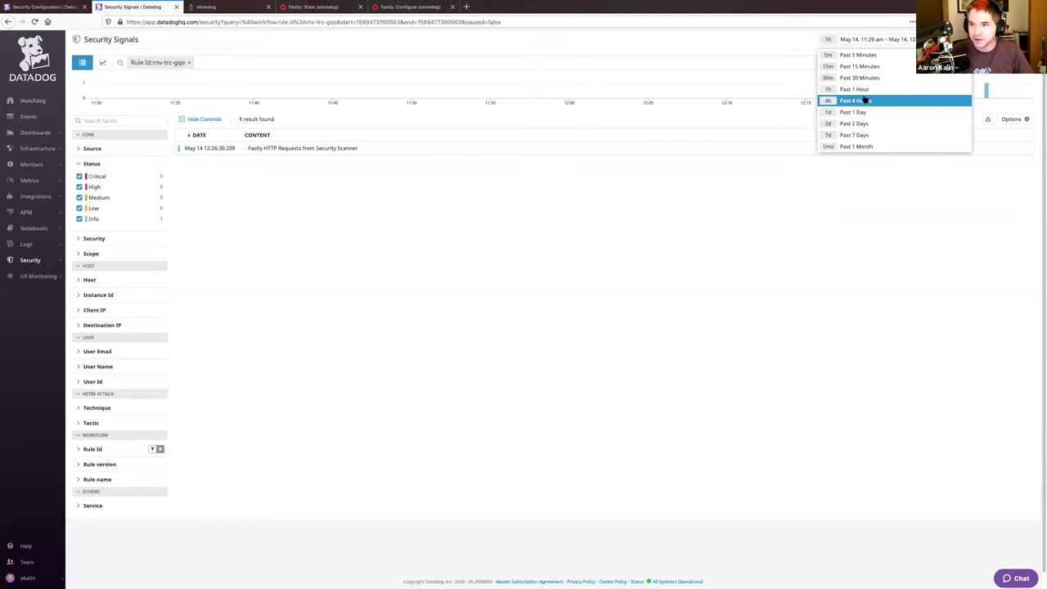
left_click(851, 101)
View the related signals of the May 14 11:25:53 signal and switch to the related one from 10:22:28
left_click(374, 161)
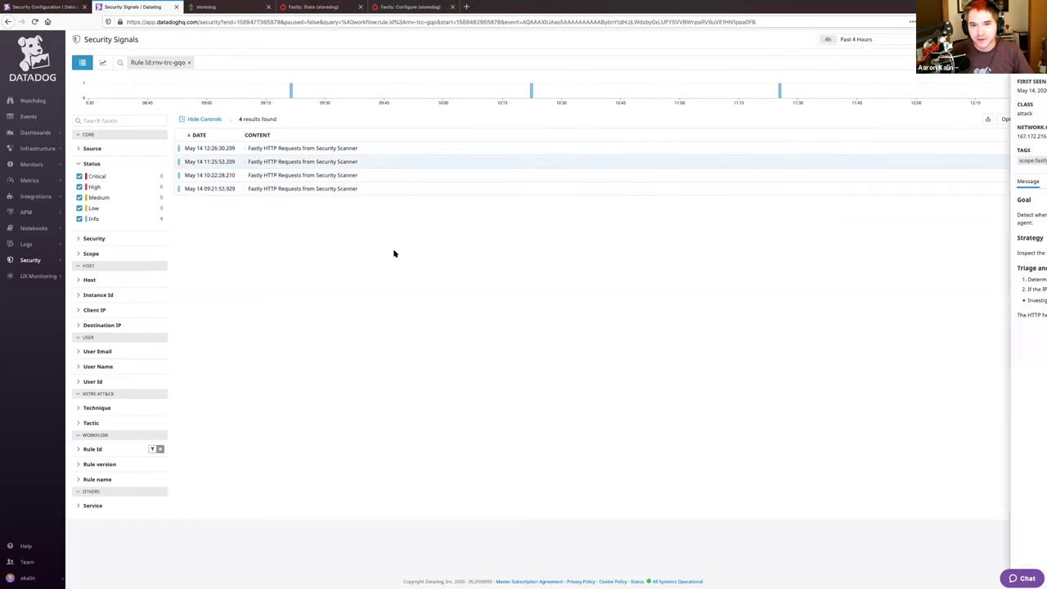
left_click(632, 182)
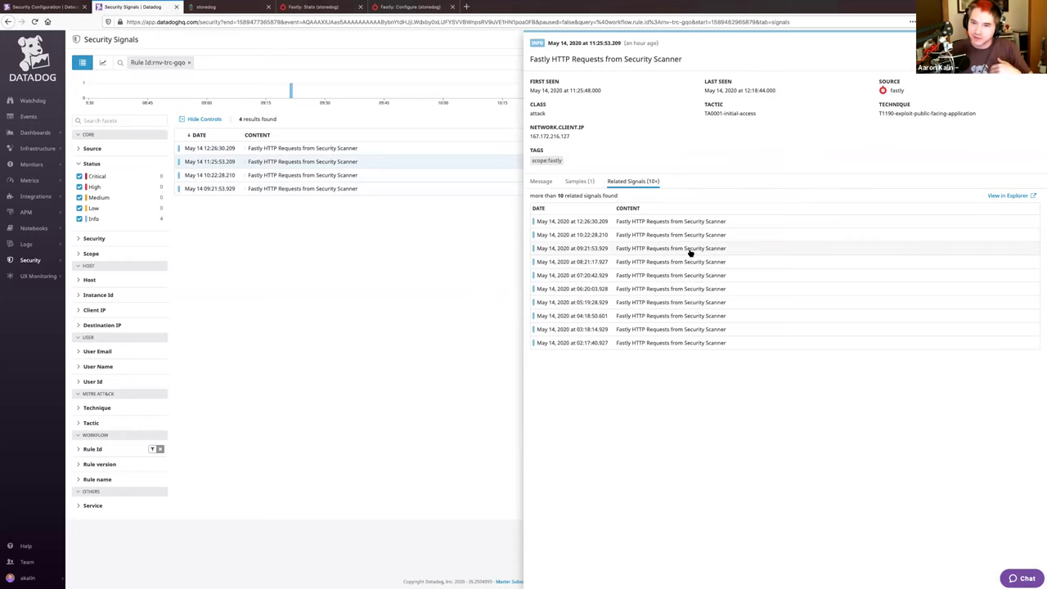
left_click(691, 236)
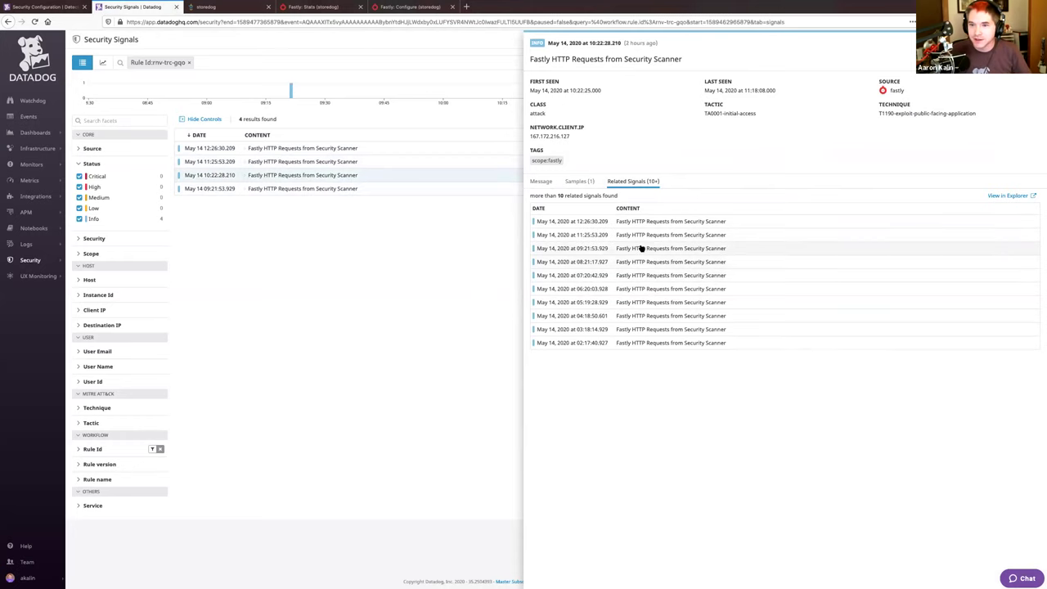
Examine the attributes of the sample Fastly log behind the related 12:26:30 signal, then return to the signal's details
left_click(656, 224)
left_click(573, 181)
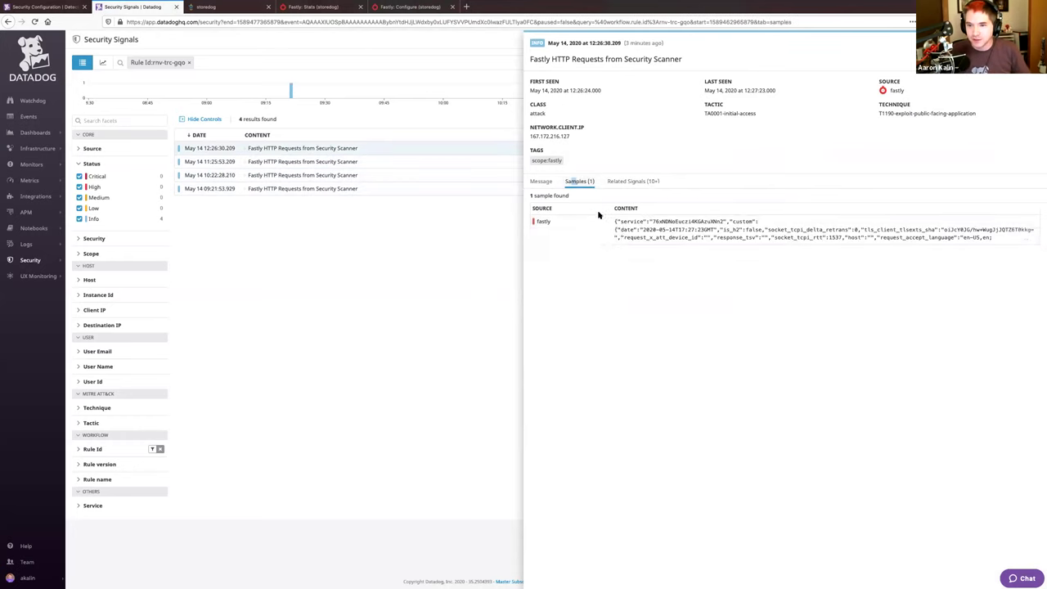
left_click(619, 232)
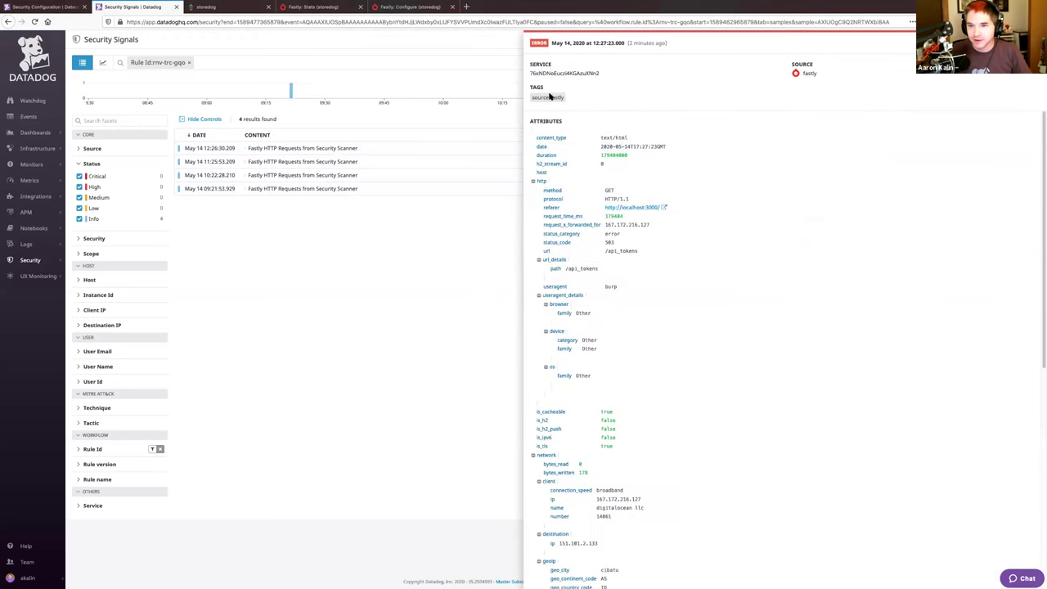
scroll(603, 264, "down", 3)
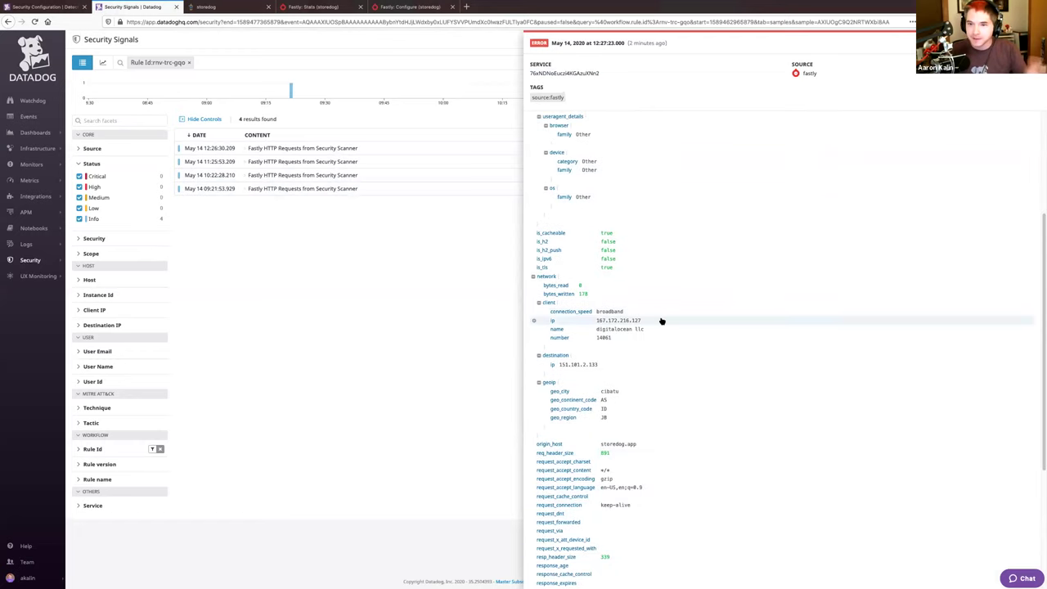
scroll(661, 322, "down", 3)
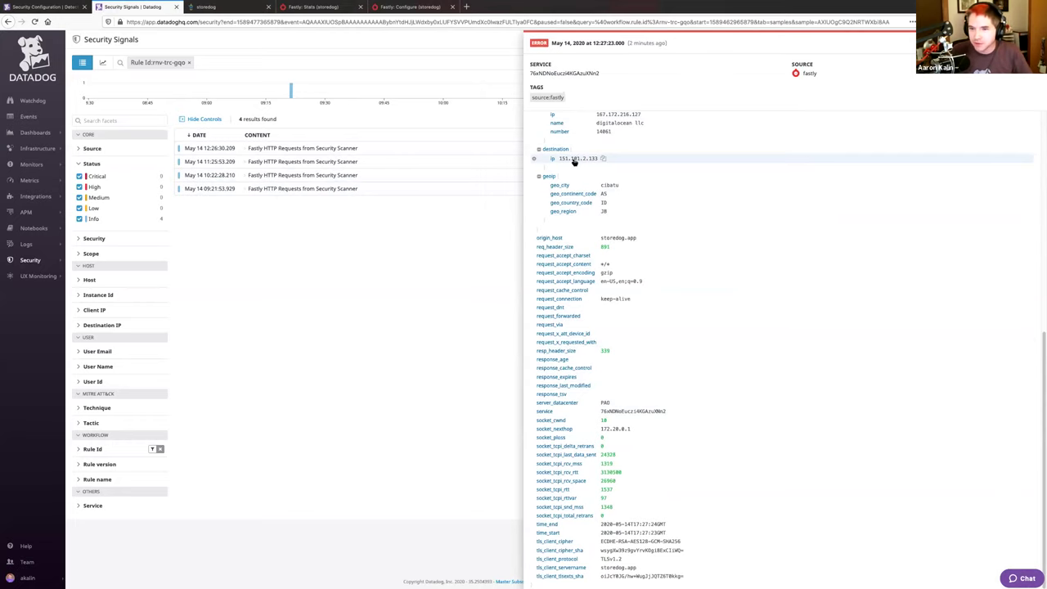
left_click(404, 233)
left_click(622, 150)
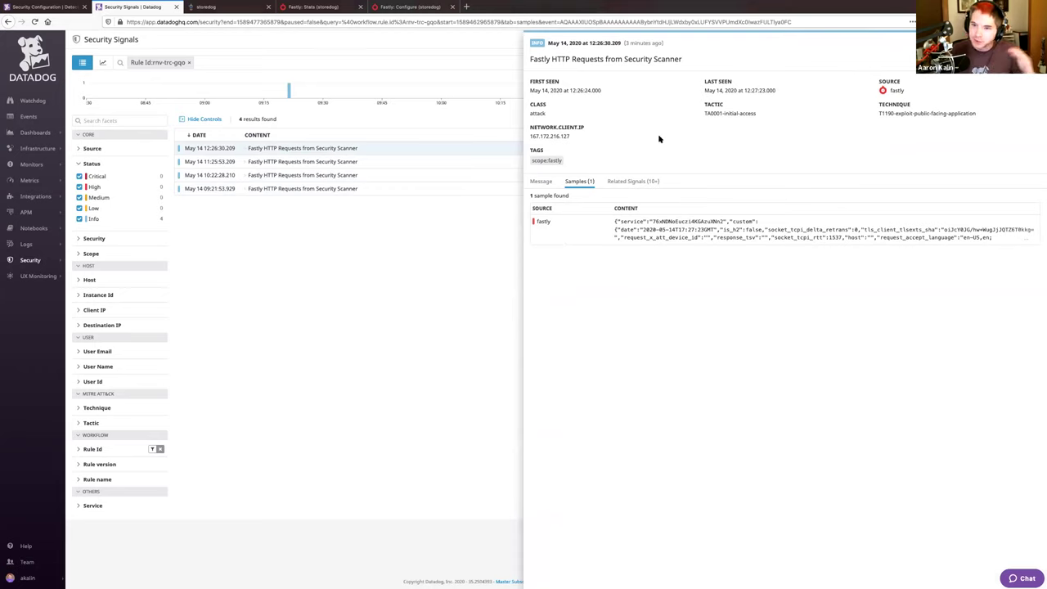
Check the 12:26:30 signal's related signals, then close its details and the Security Signals page
left_click(642, 183)
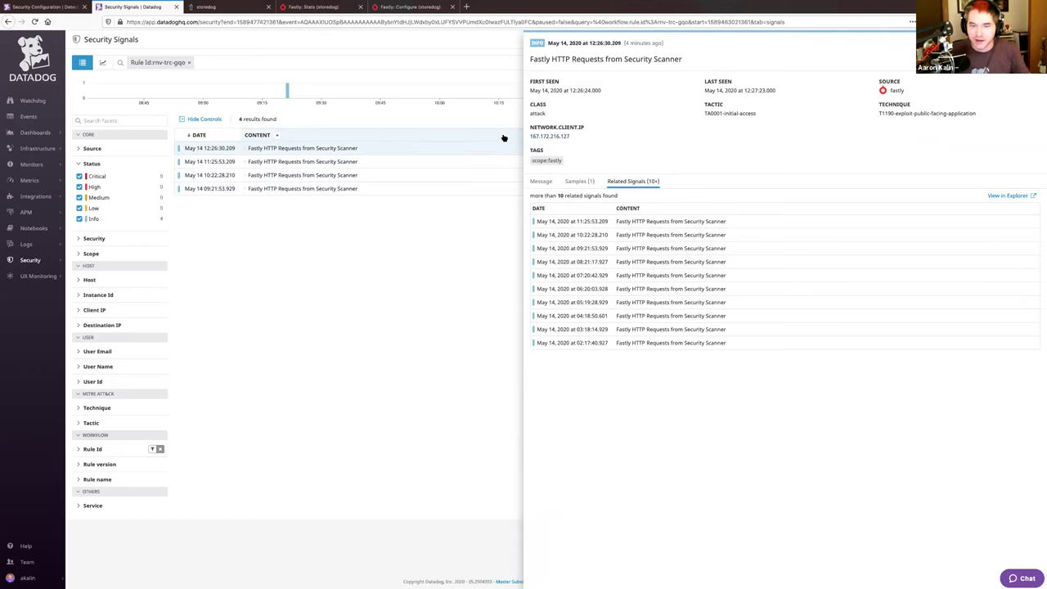
left_click(495, 253)
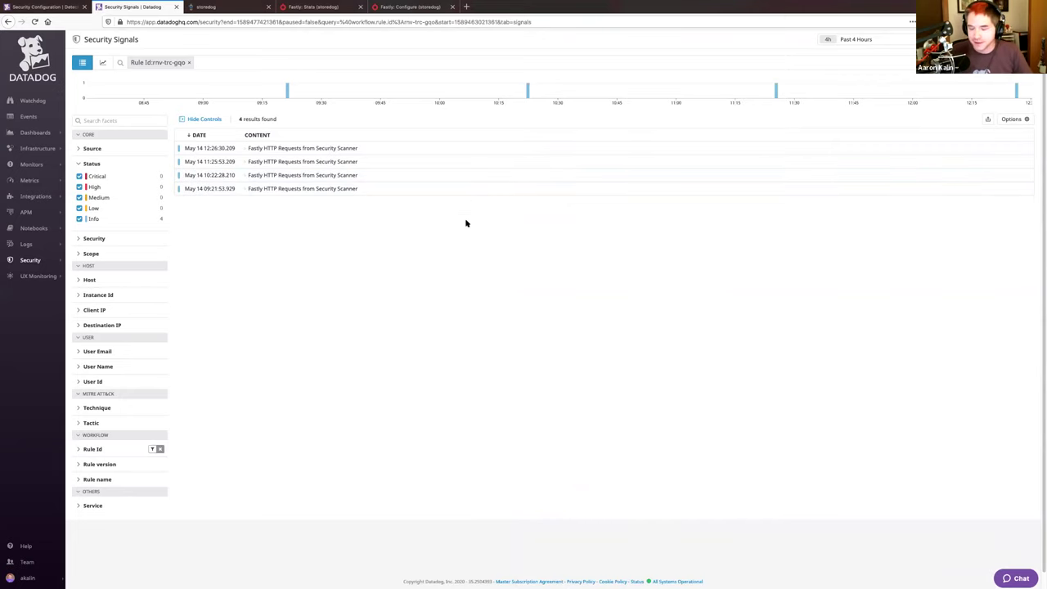
left_click(176, 6)
Switch to the Fastly service configuration and highlight the Datadog (via Syslog) and Datadog entries among the logging endpoints
left_click(303, 7)
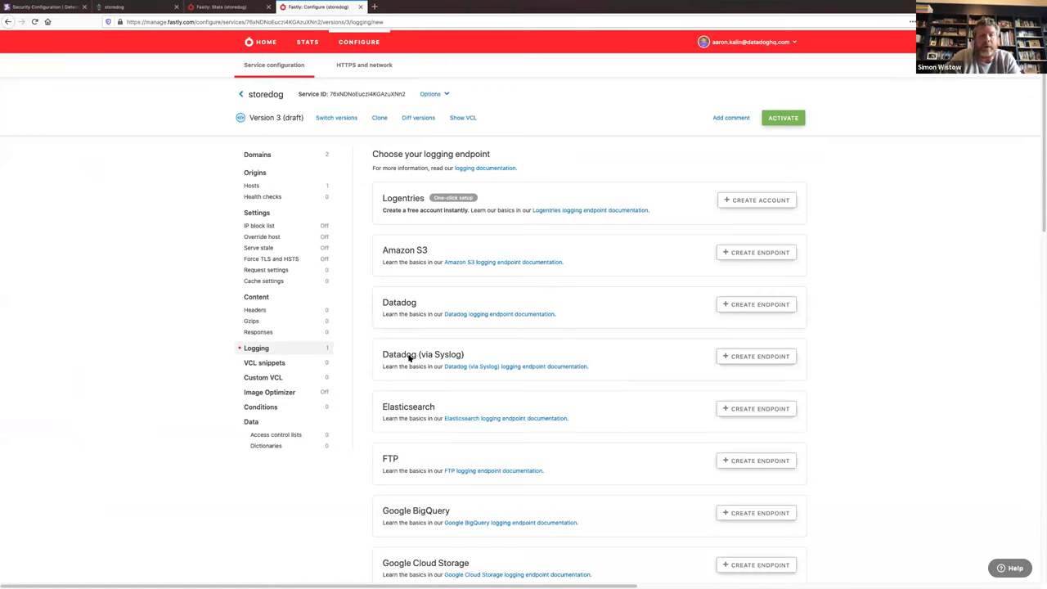
left_click_drag(380, 354, 467, 355)
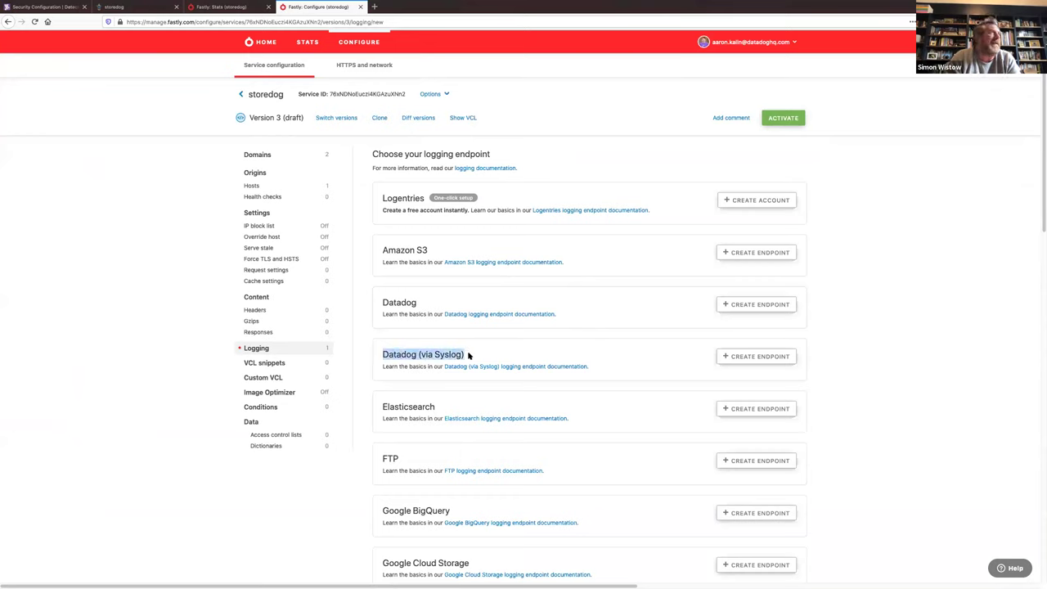
left_click(409, 353)
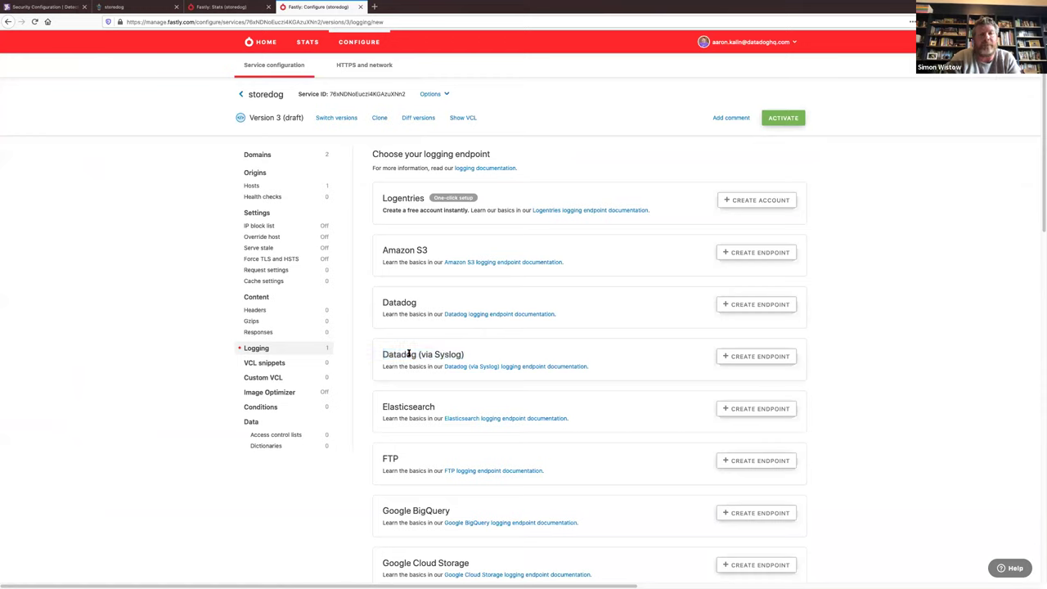
double_click(398, 302)
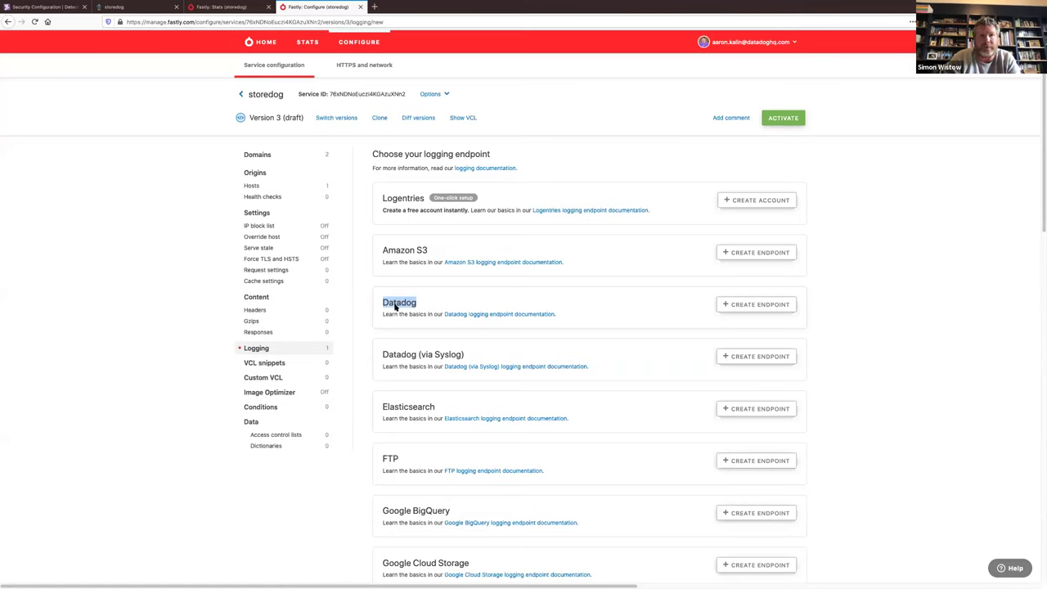
left_click(398, 314)
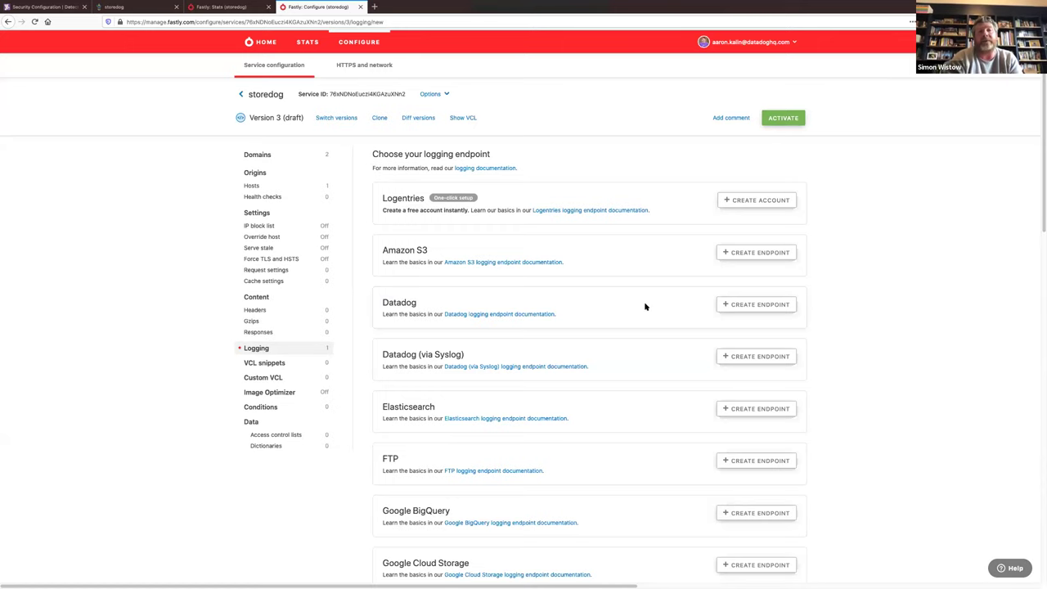
Start a new Datadog logging endpoint and look through its log format and region choices, keeping US
left_click(755, 304)
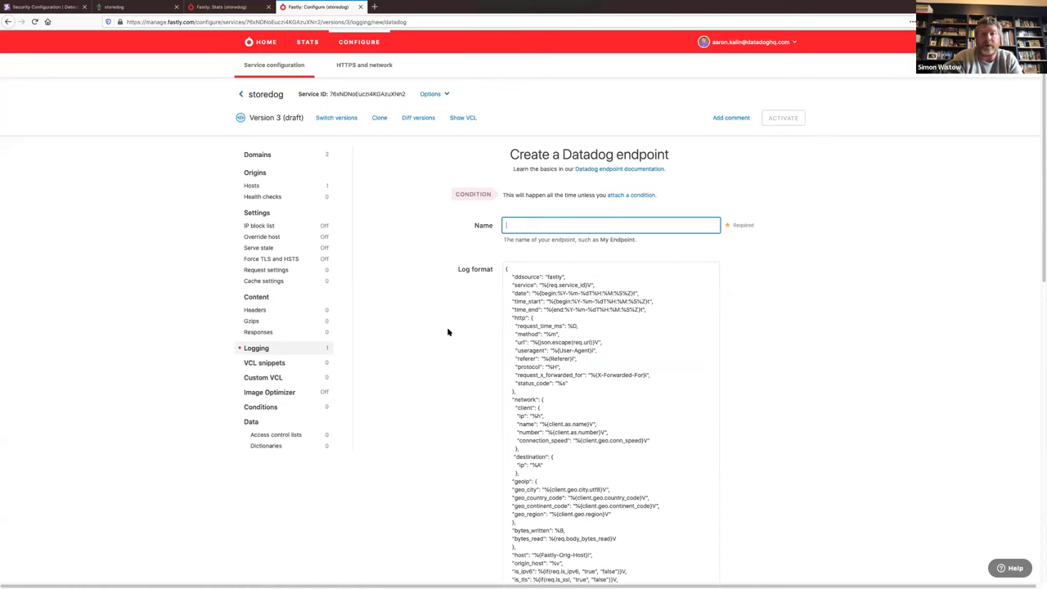
scroll(460, 325, "down", 10)
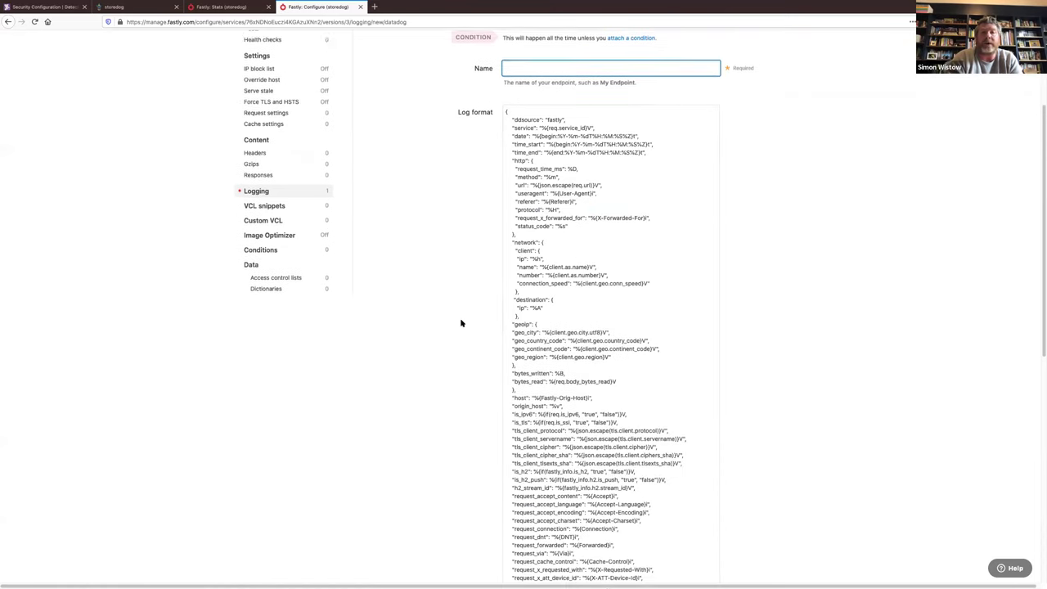
scroll(460, 323, "down", 2)
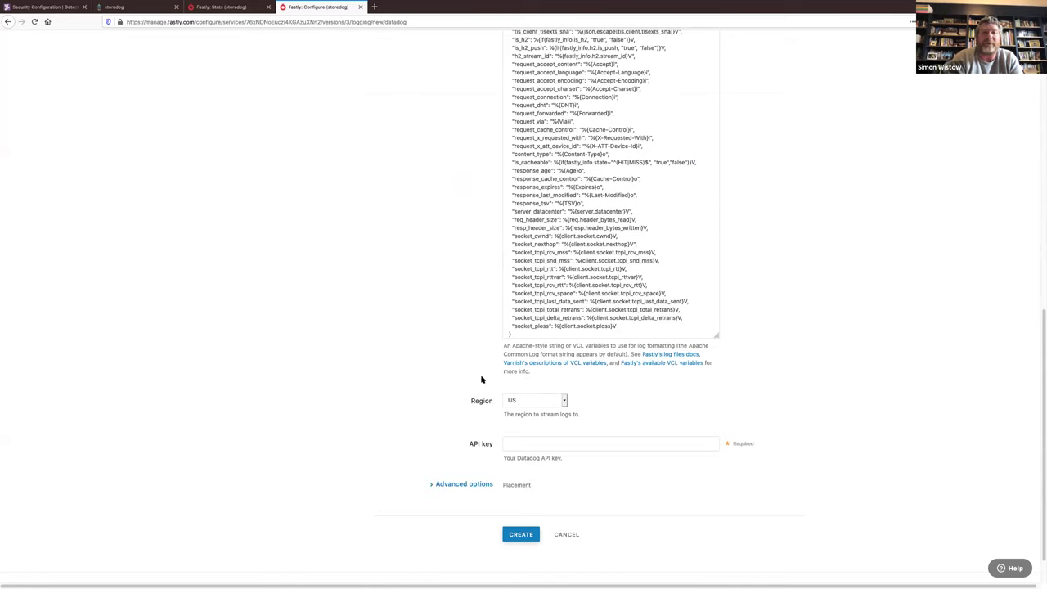
left_click(550, 400)
left_click(546, 399)
key("Return")
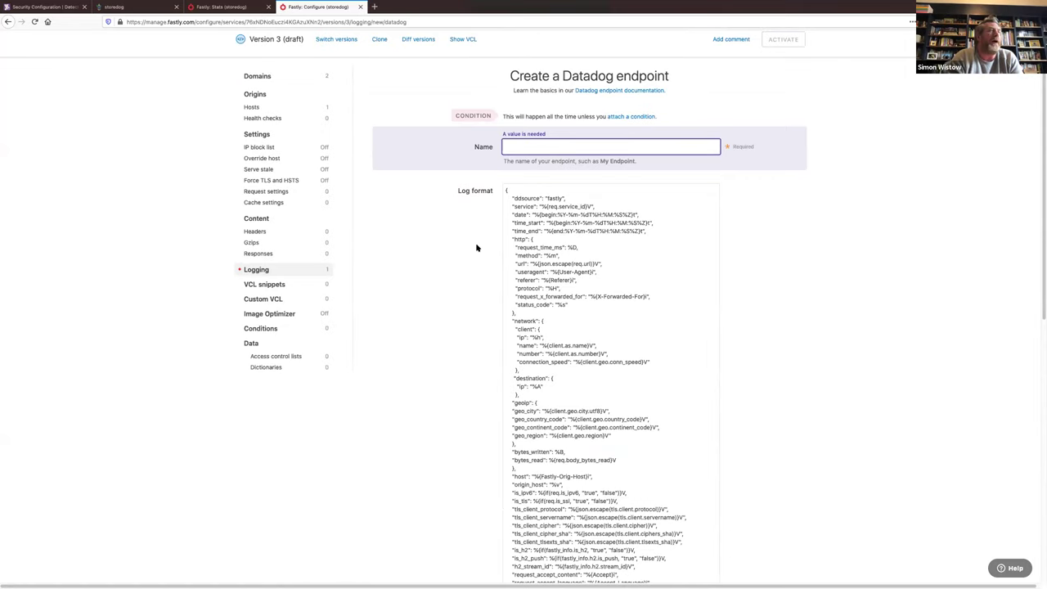
Review the endpoint's default log format, keep the region on US, and expand the advanced options
scroll(477, 248, "down", 2)
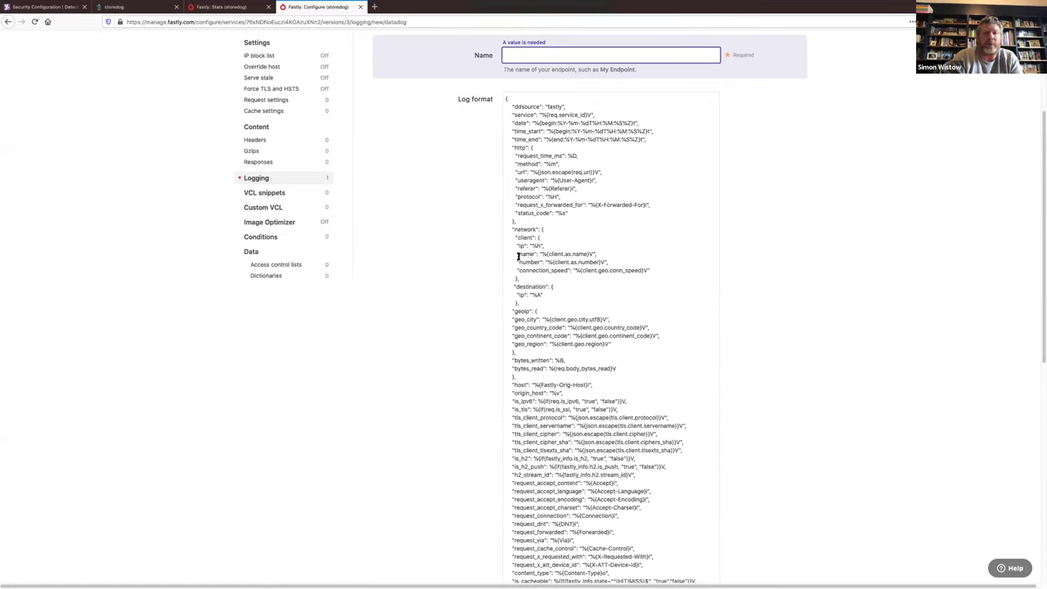
scroll(464, 264, "down", 1)
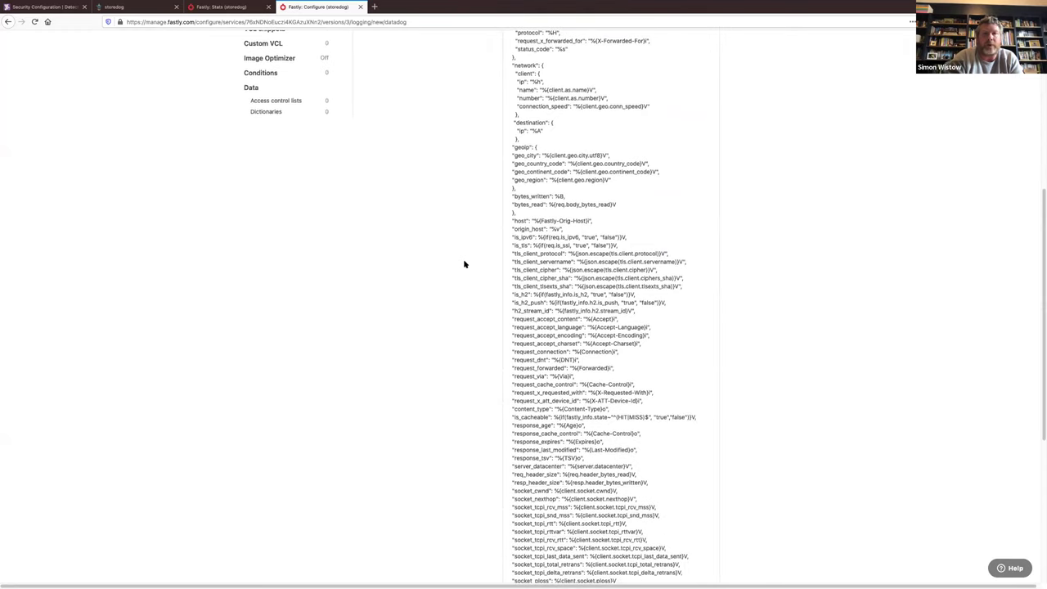
scroll(464, 263, "down", 3)
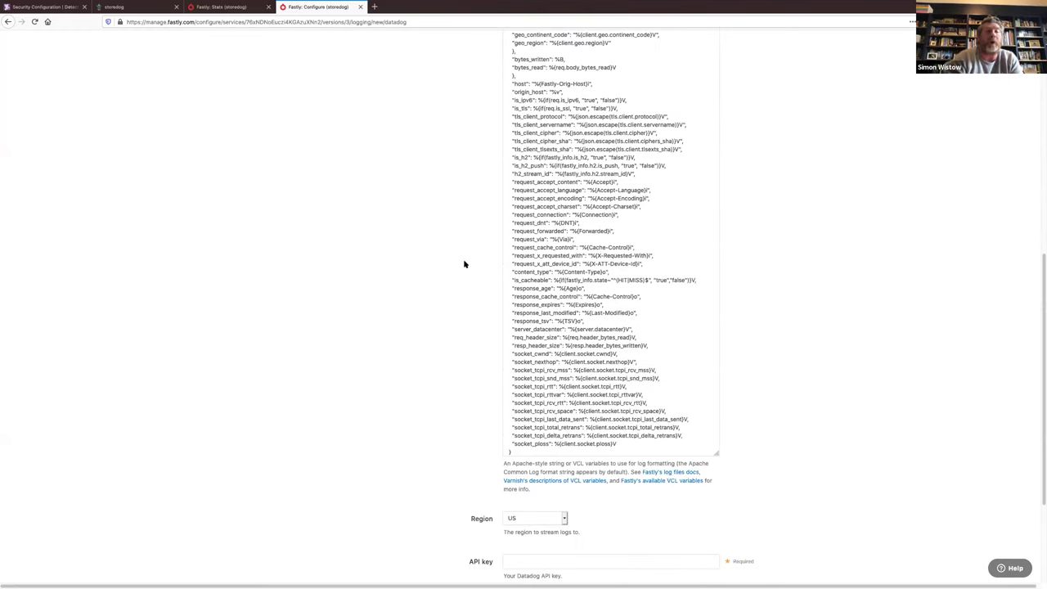
scroll(478, 373, "down", 4)
left_click(554, 358)
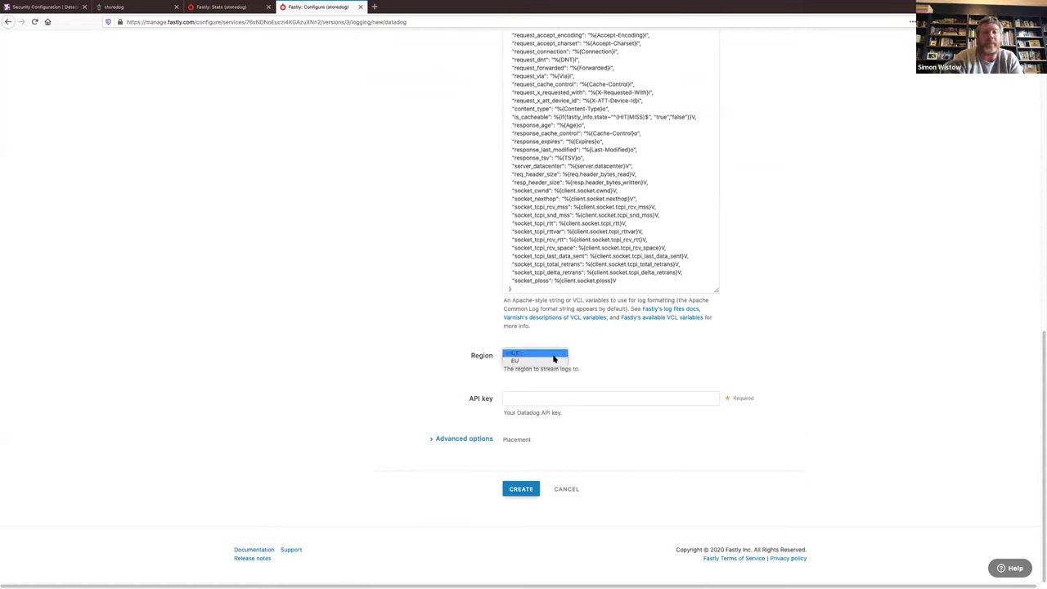
left_click(553, 355)
left_click(478, 297)
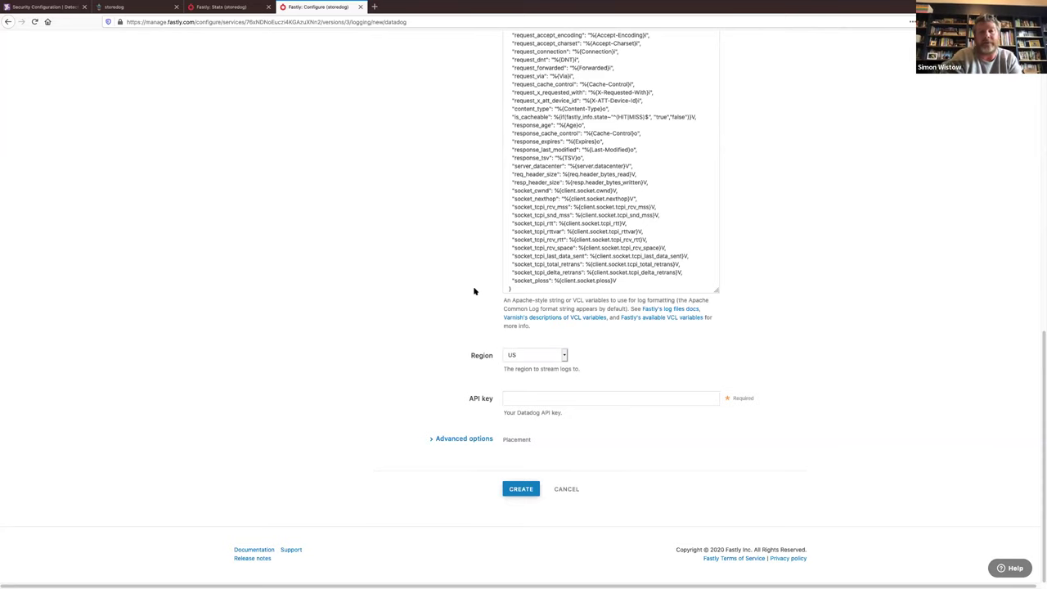
left_click(433, 439)
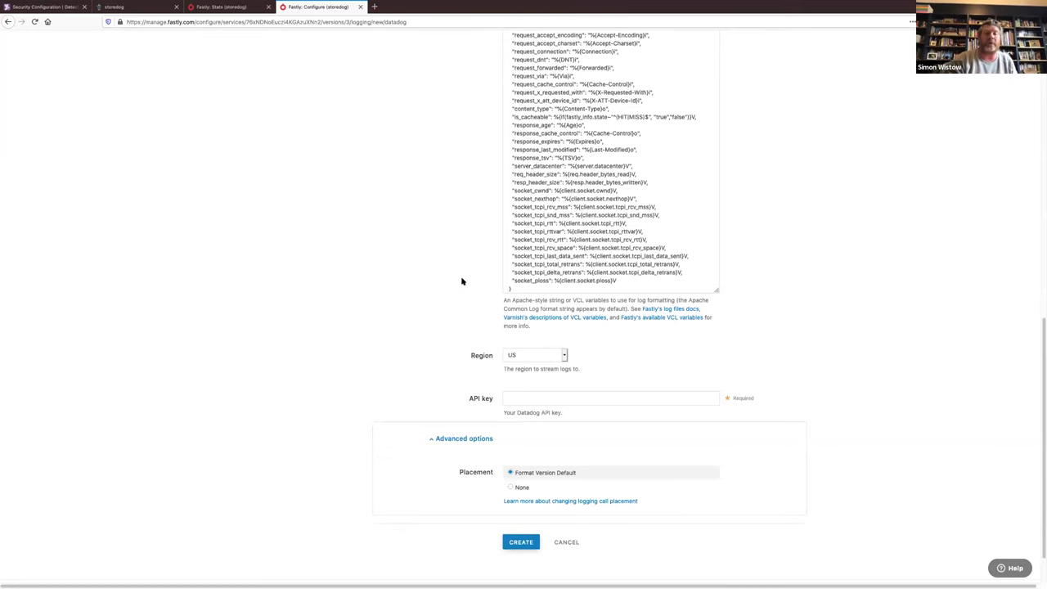
Look over the complete Datadog endpoint form once more and cancel its creation
scroll(459, 264, "up", 2)
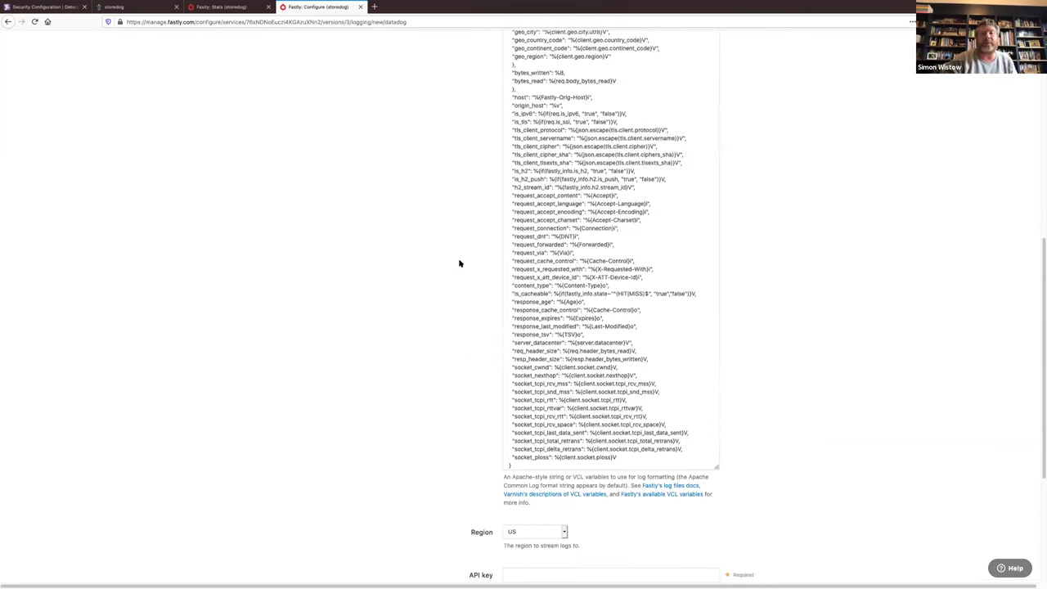
scroll(459, 263, "up", 4)
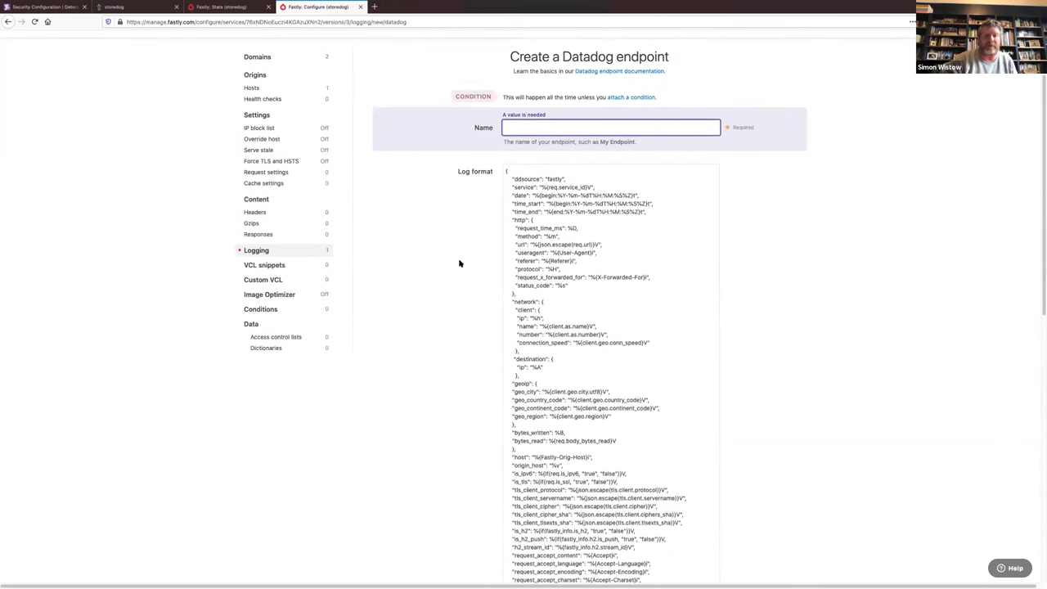
scroll(459, 264, "up", 1)
scroll(445, 332, "down", 2)
scroll(451, 330, "down", 5)
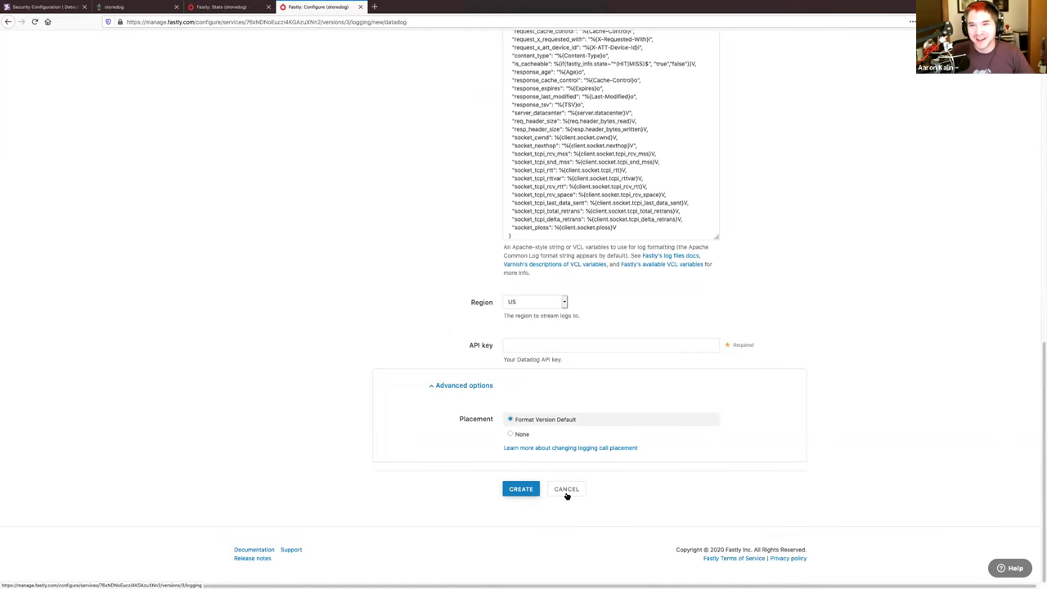
scroll(435, 280, "up", 15)
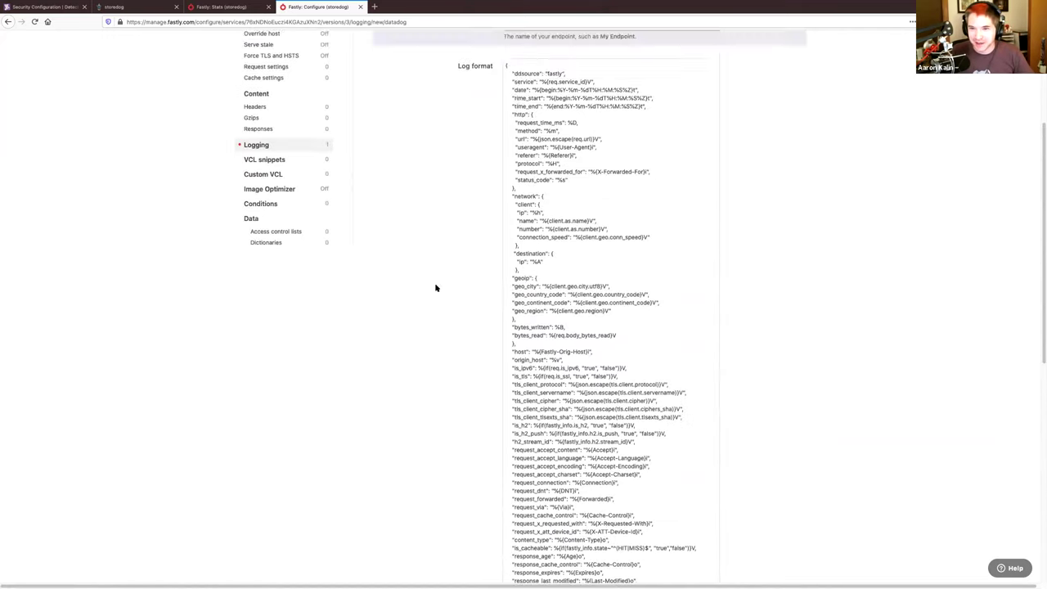
scroll(431, 307, "down", 15)
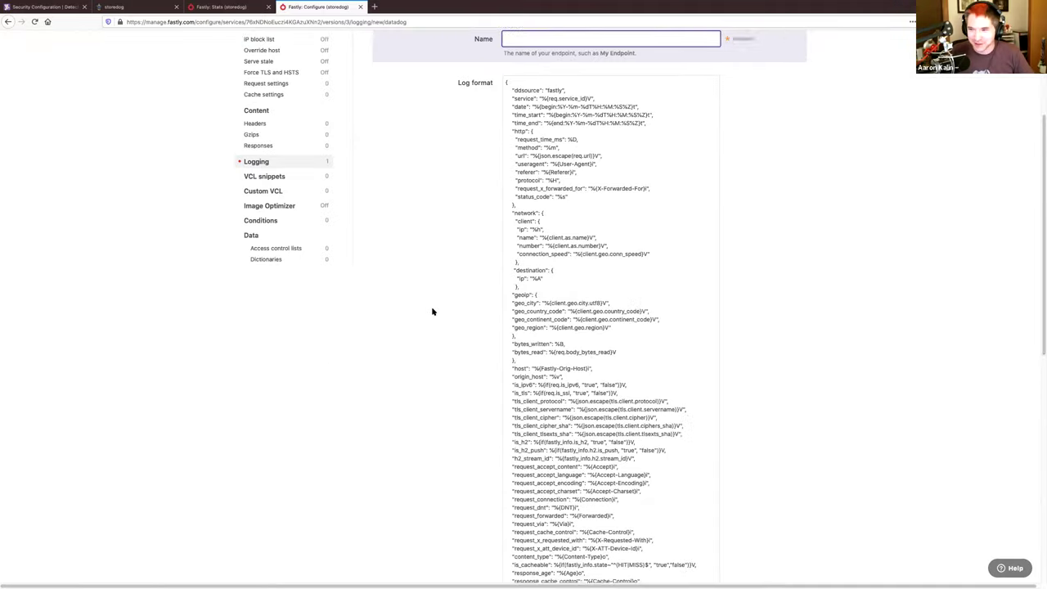
left_click(567, 489)
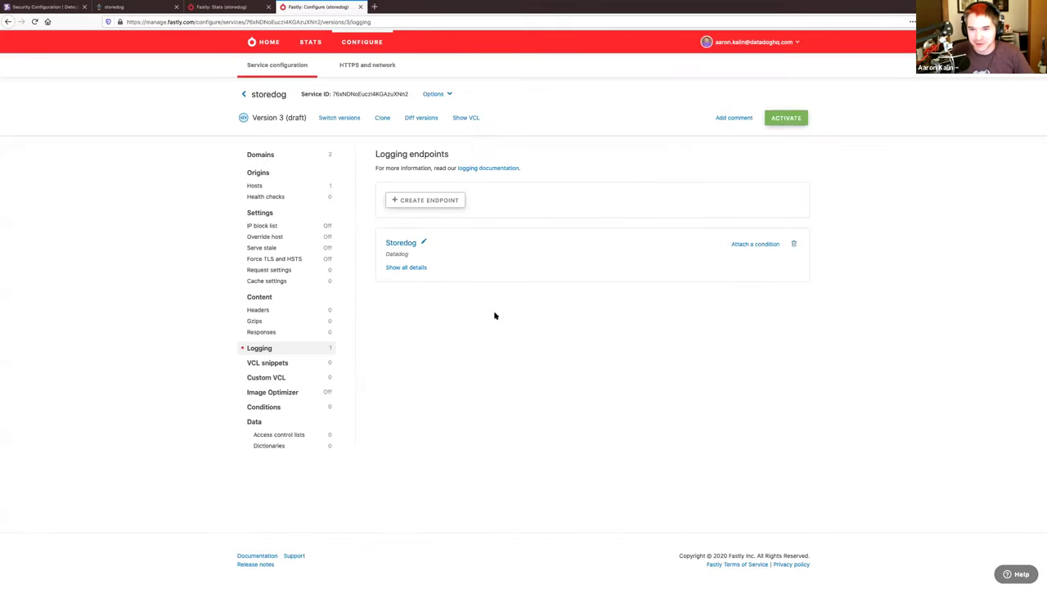
Check Fastly's real-time stats for storedog, switch back to Datadog, and open the Real User Monitoring applications page
left_click(239, 9)
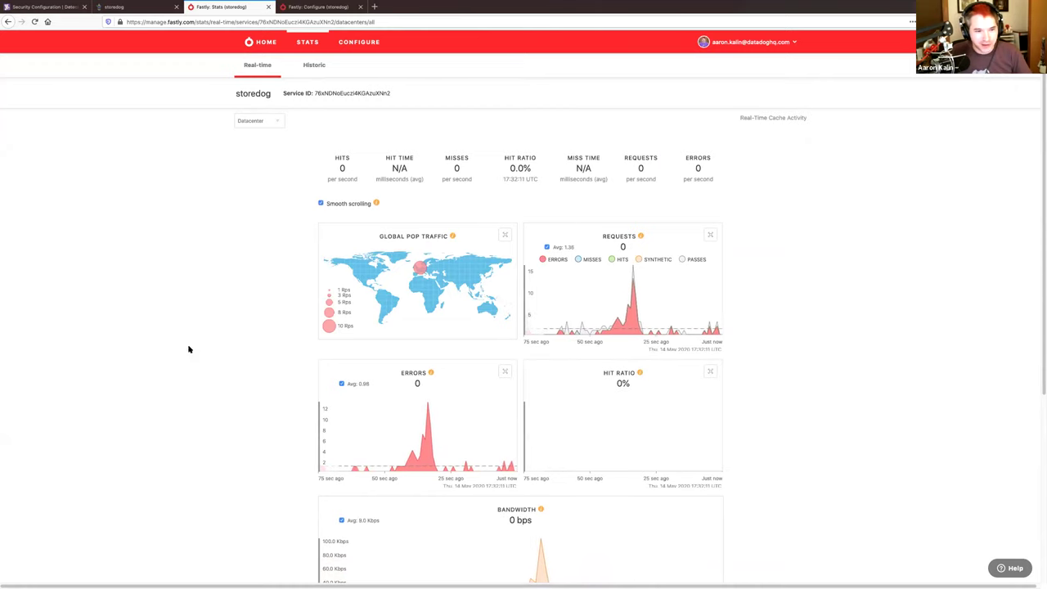
left_click(66, 12)
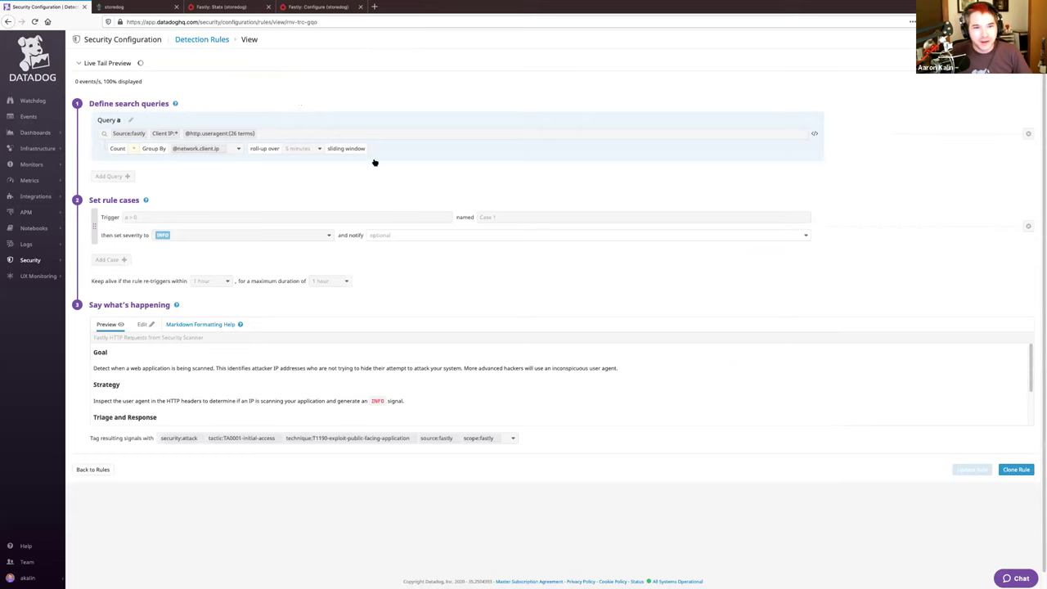
mouse_move(69, 264)
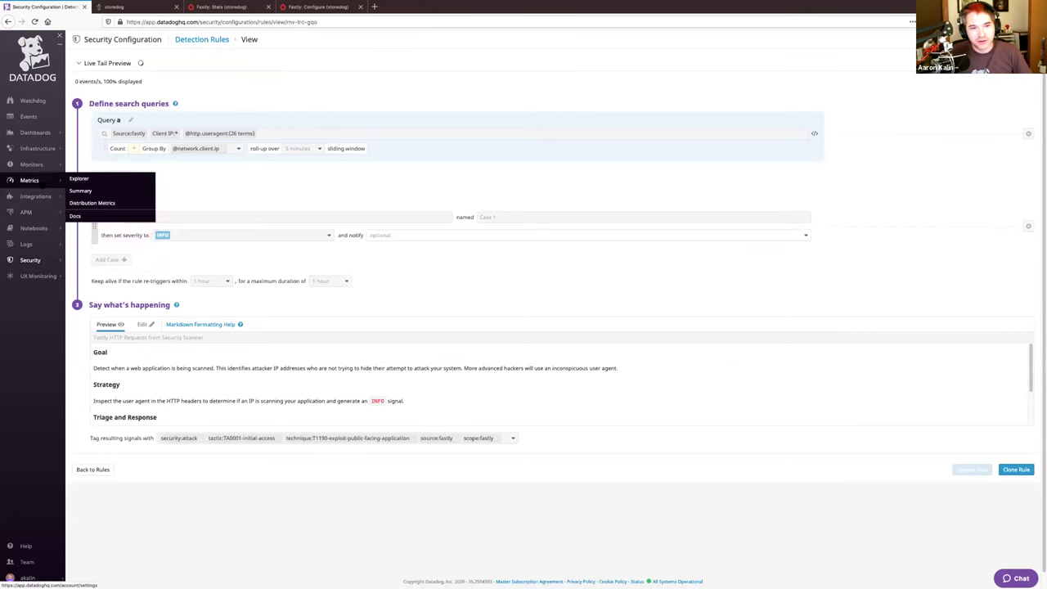
mouse_move(40, 133)
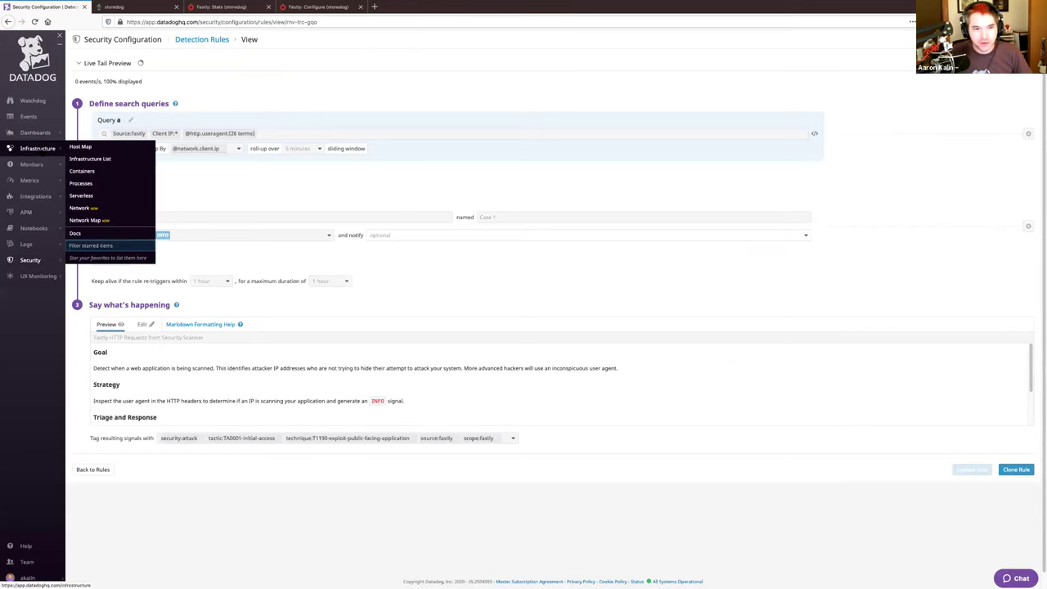
mouse_move(40, 276)
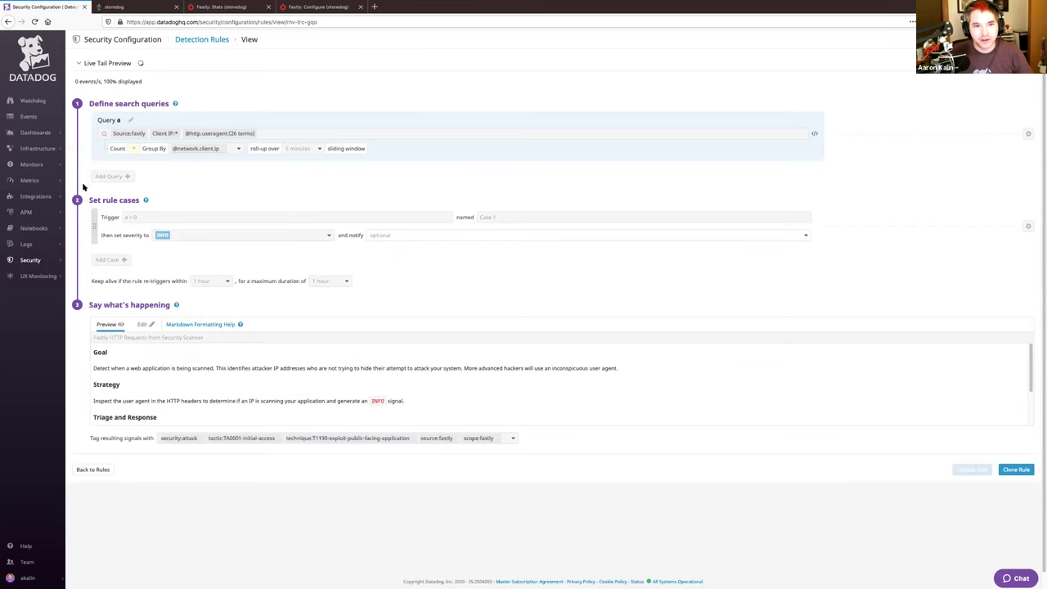
mouse_move(43, 214)
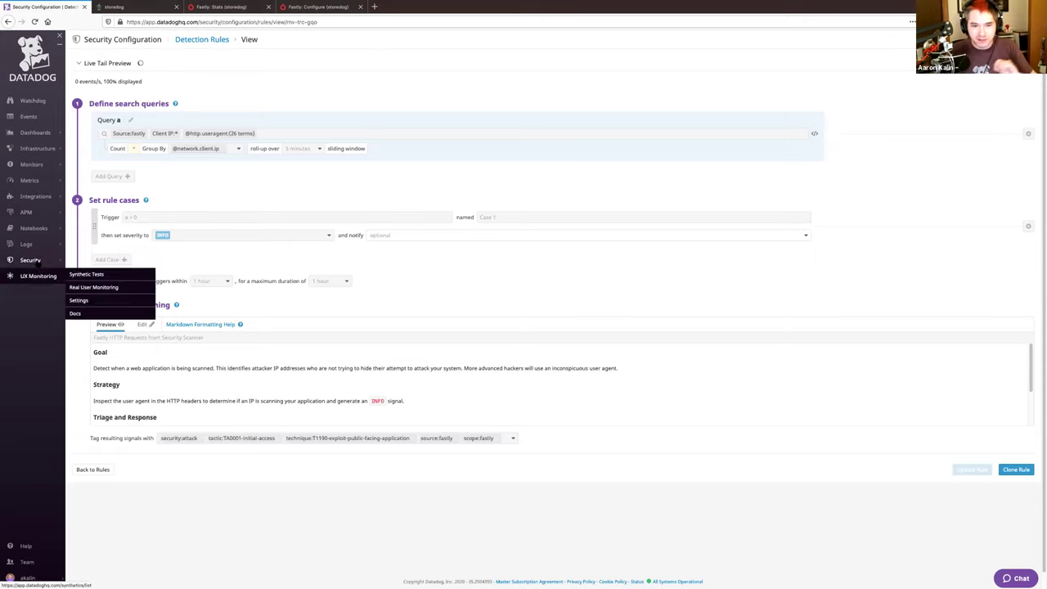
mouse_move(48, 196)
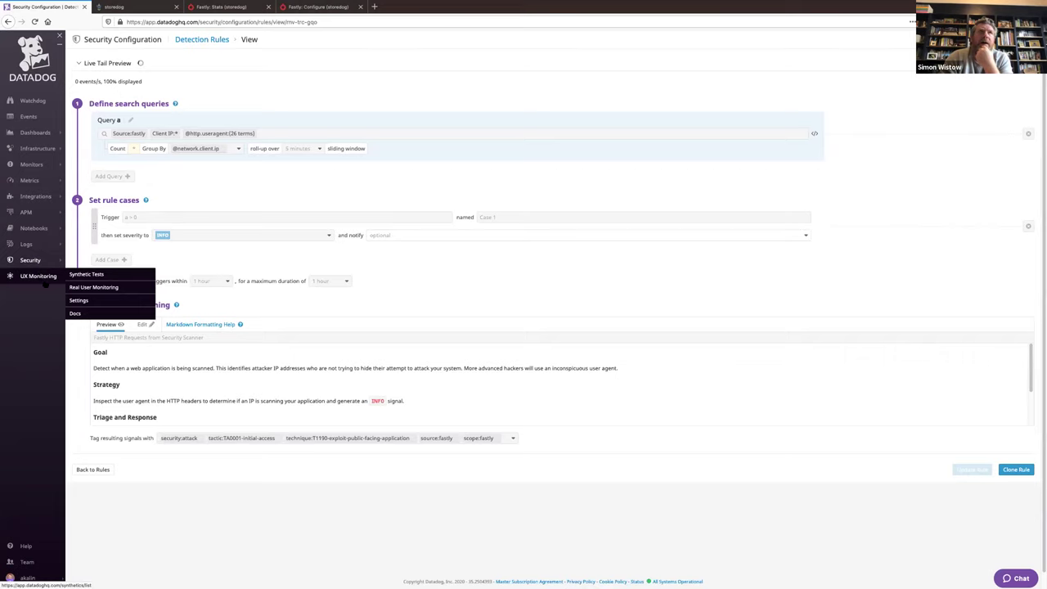
left_click(187, 285)
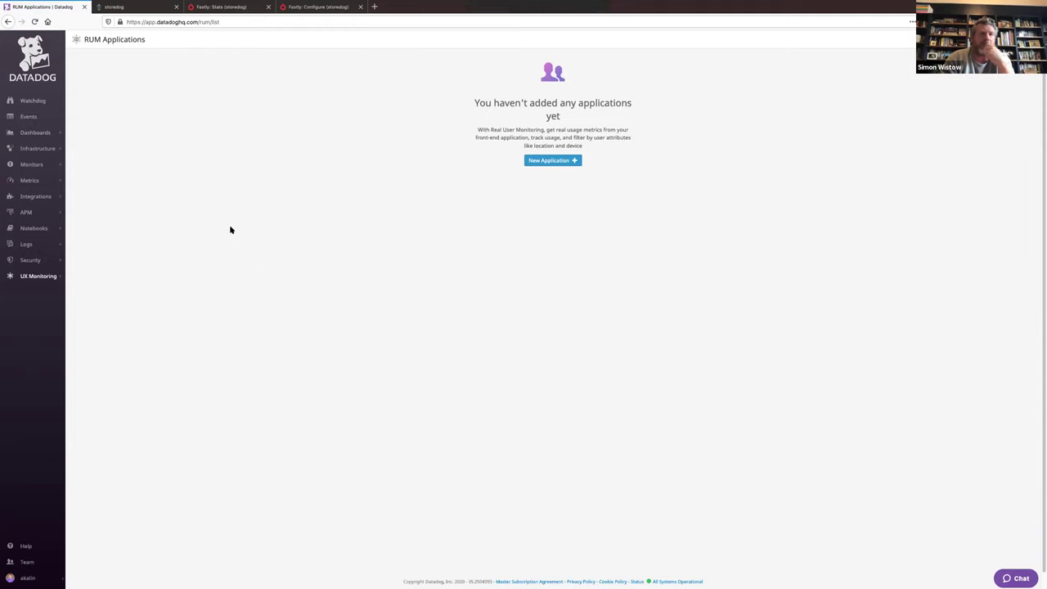
Open Datadog's Log Explorer and switch to the storedog storefront to view its home page
mouse_move(31, 276)
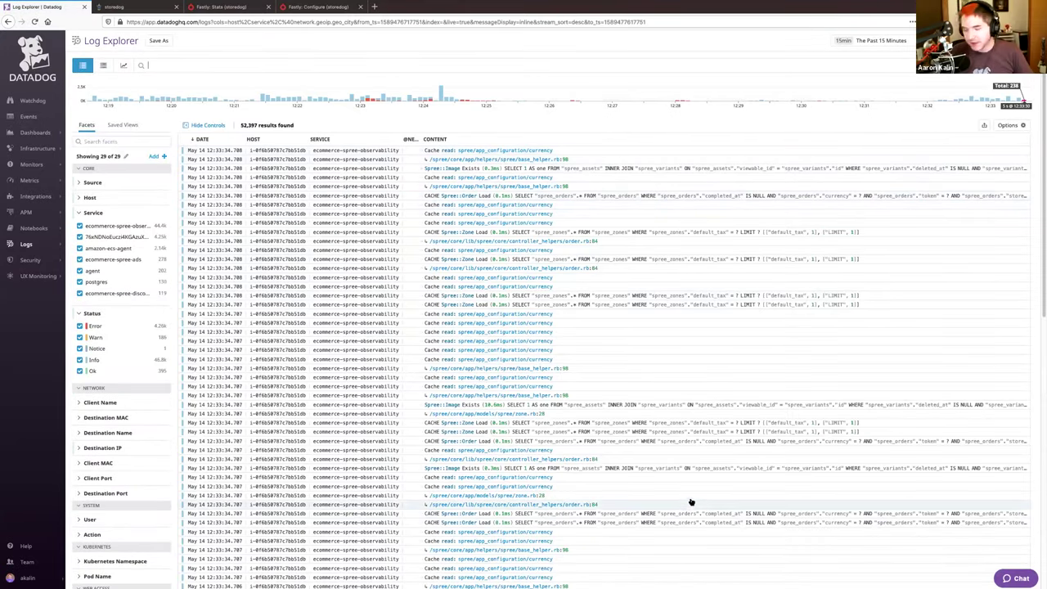
left_click(135, 5)
left_click(135, 5)
left_click(129, 9)
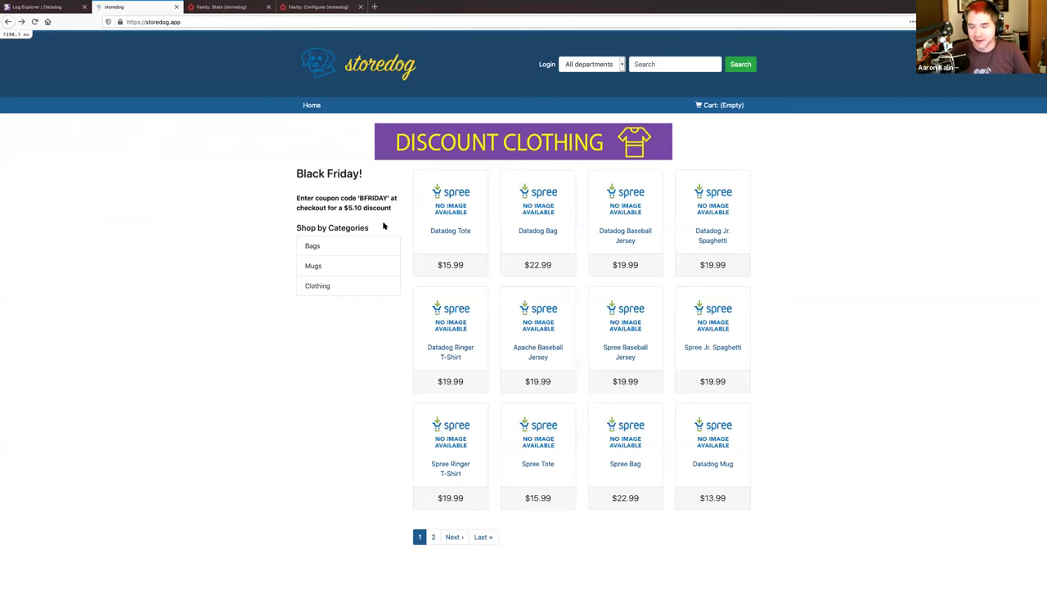
Revisit the Datadog logs, Fastly logging endpoints, and Fastly real-time stats, ending on the storedog storefront
left_click(60, 7)
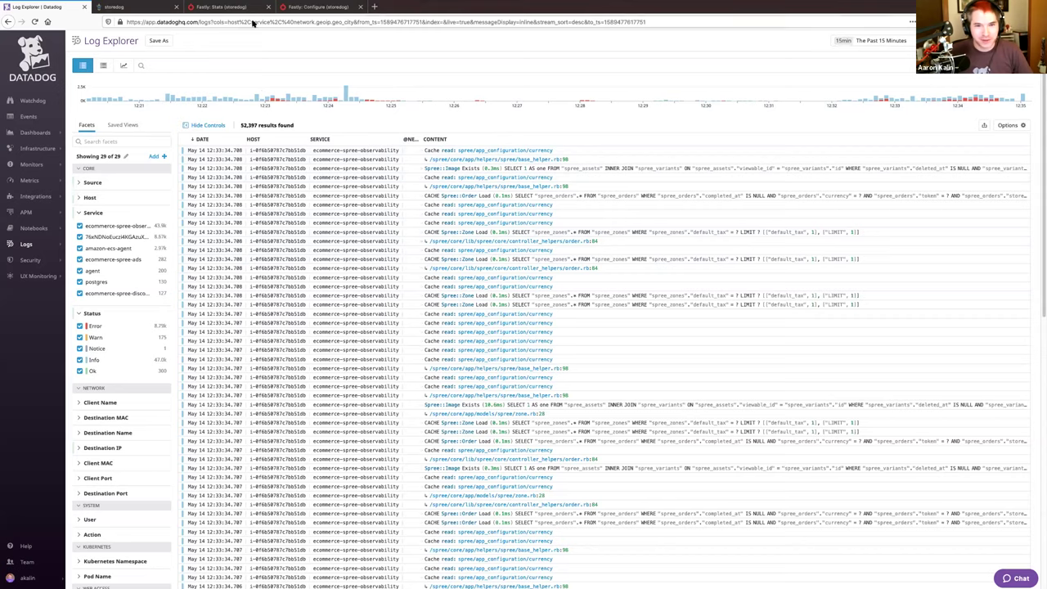
left_click(300, 6)
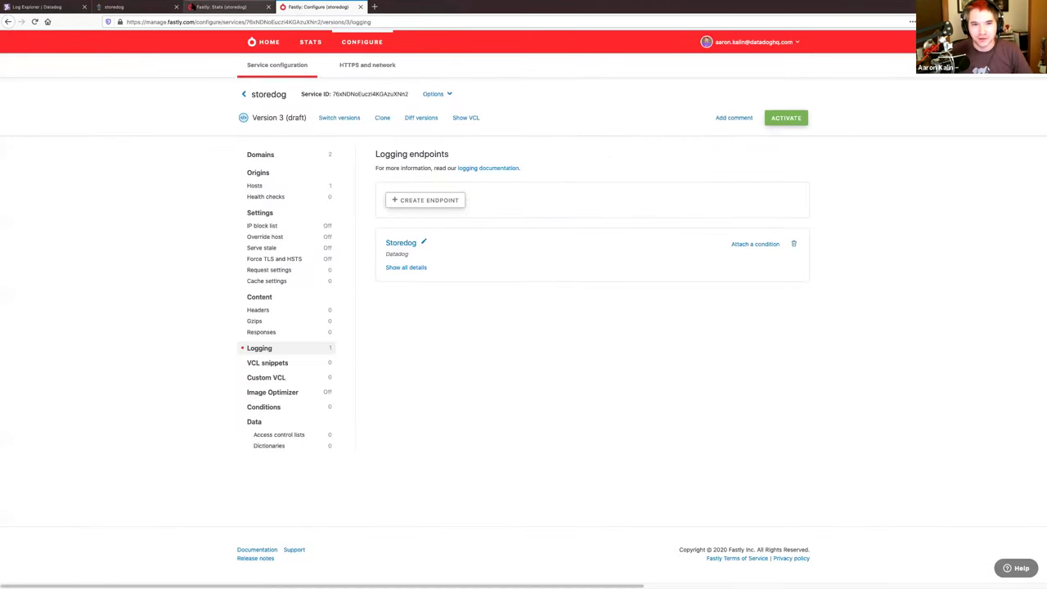
left_click(157, 7)
left_click(220, 7)
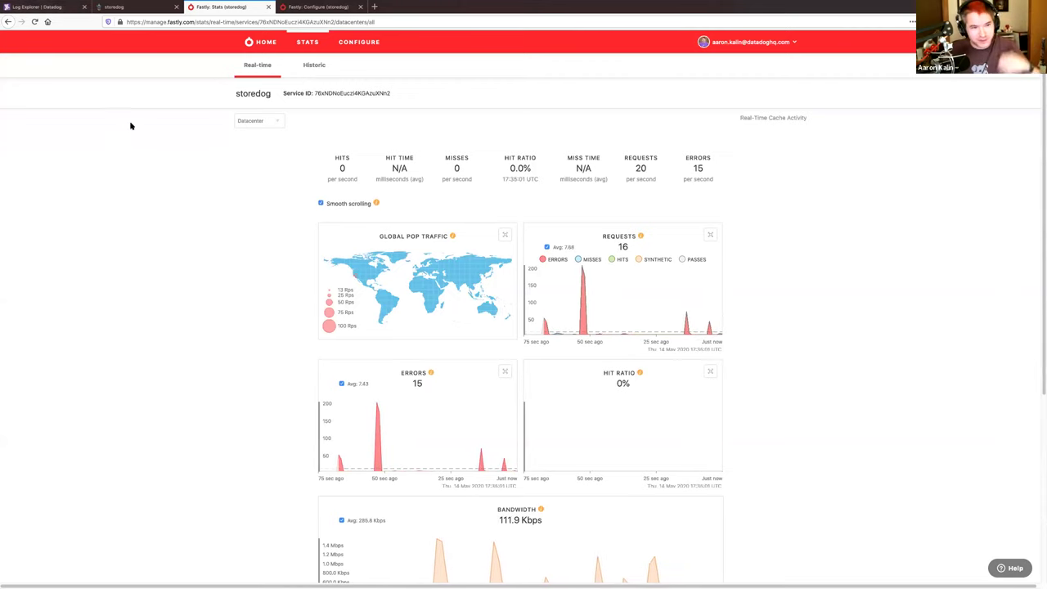
left_click(124, 7)
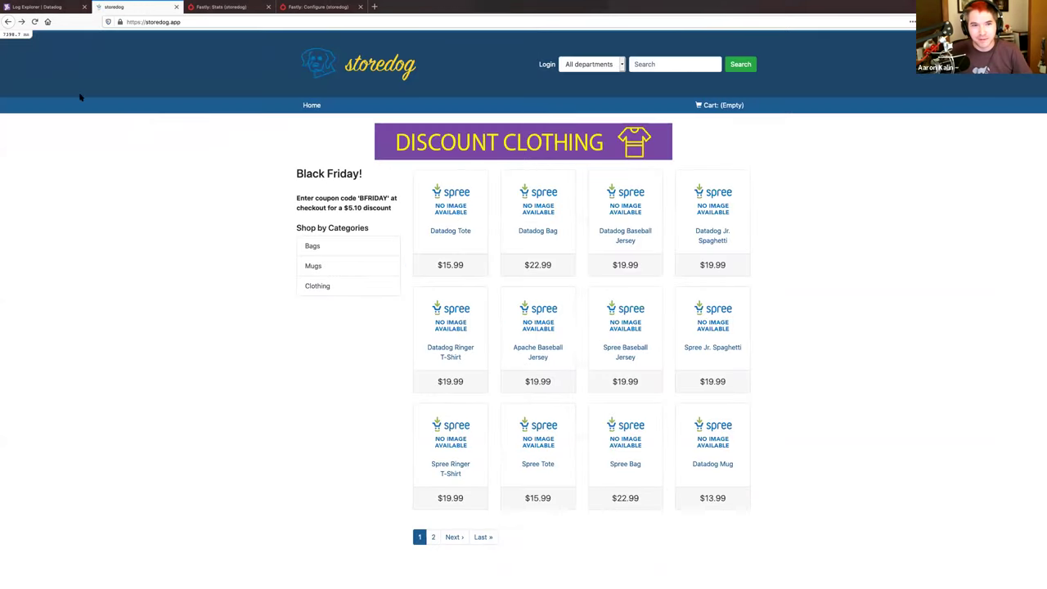
Expand the Source facet in Datadog's Log Explorer and check the real-time traffic stats in Fastly
left_click(36, 7)
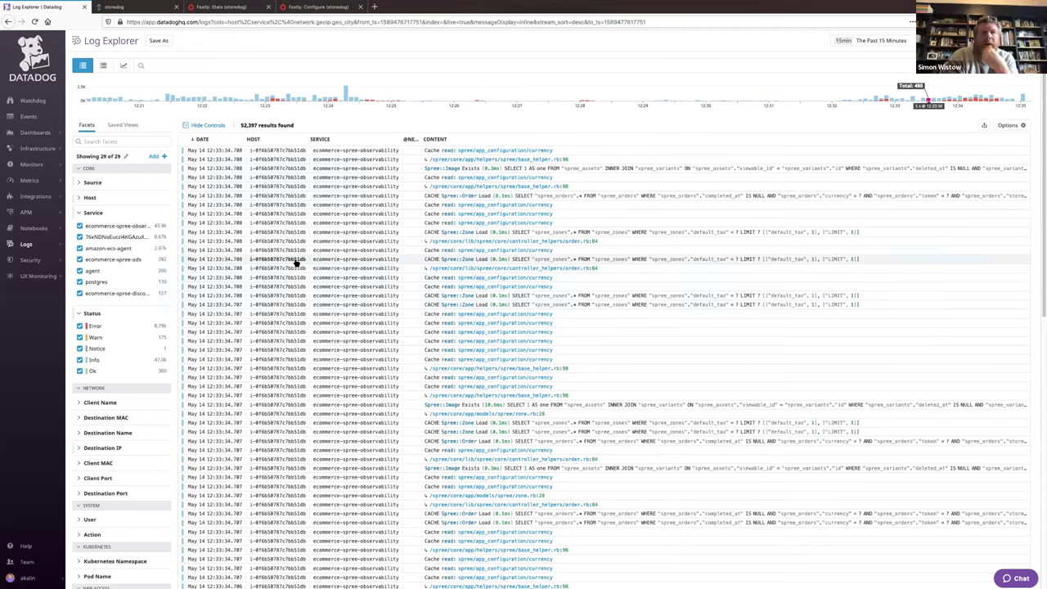
left_click(123, 182)
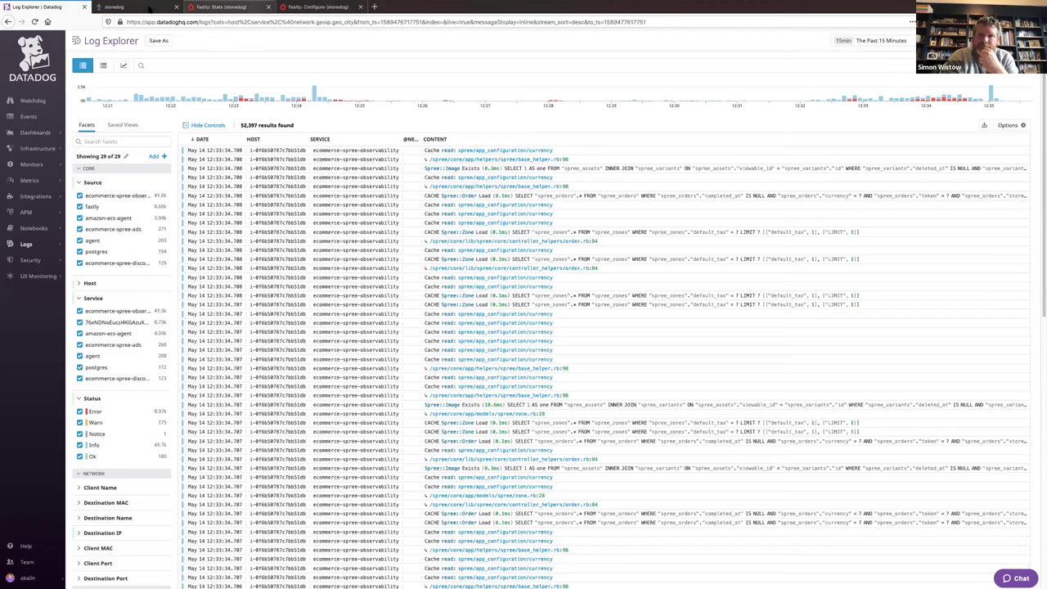
left_click(218, 6)
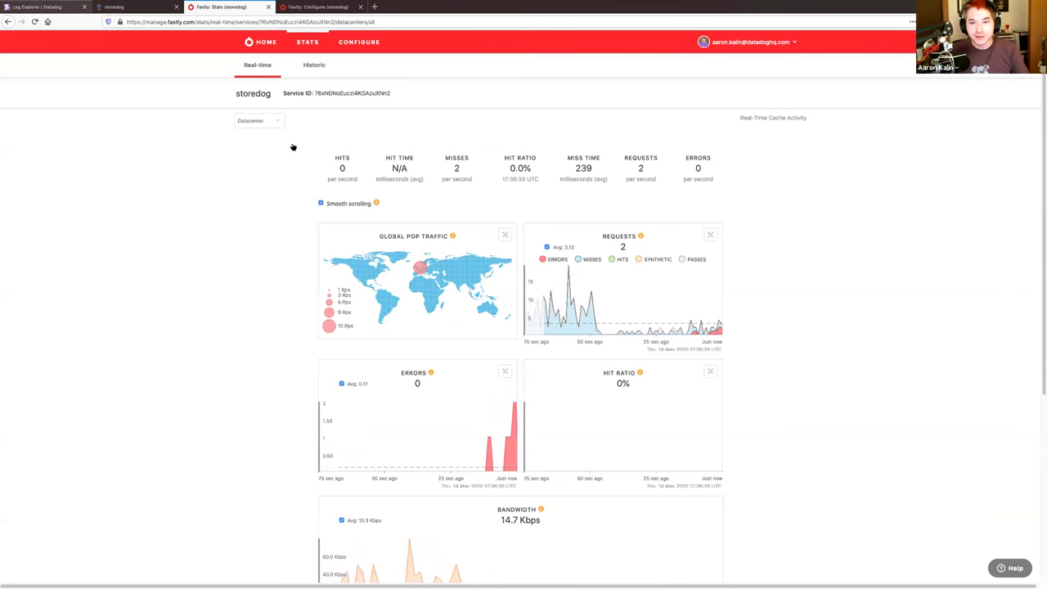
Switch back to Datadog and open the Network page of the Infrastructure section
key("ctrl+1")
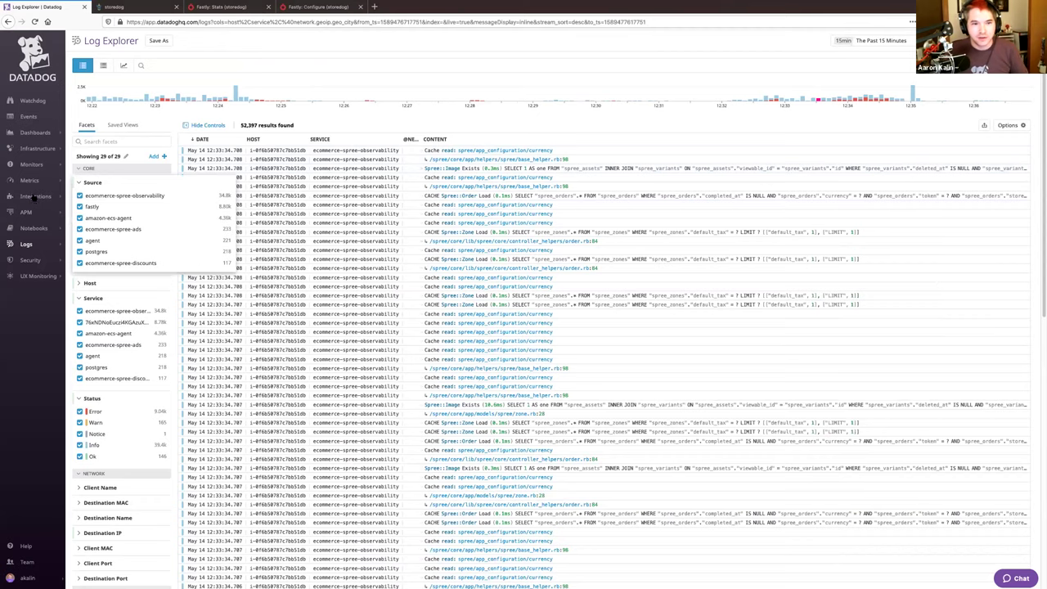
mouse_move(31, 181)
mouse_move(39, 198)
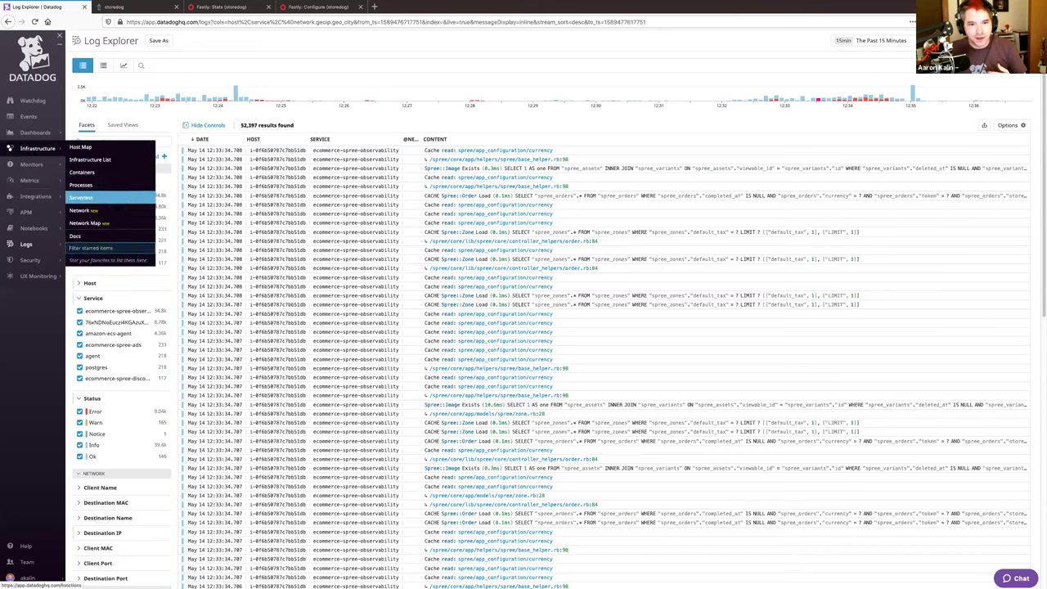
left_click(118, 210)
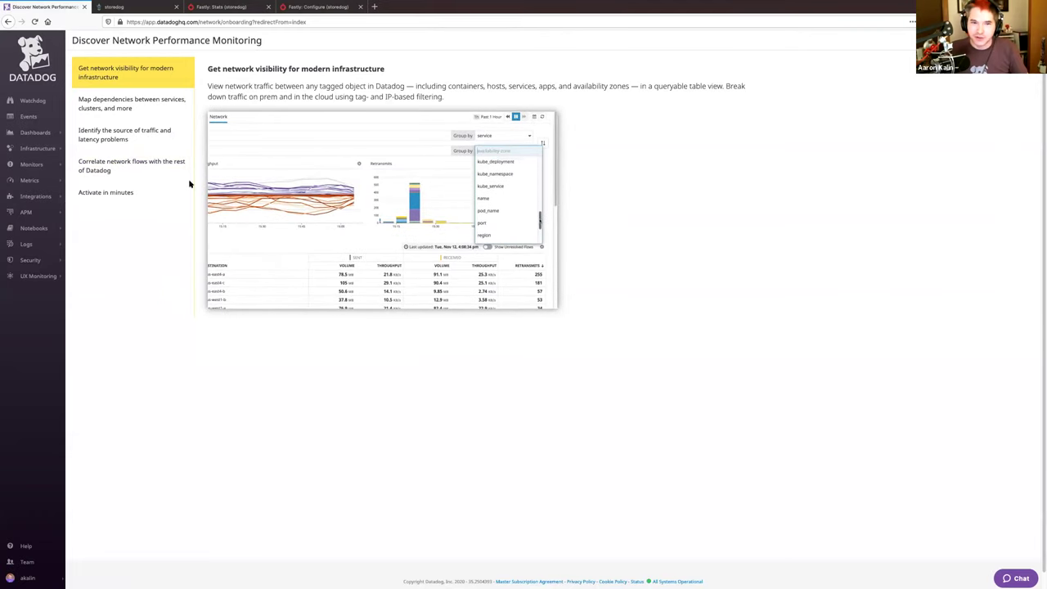
Open the APM Service Map and examine how the ruby-shop services connect
mouse_move(23, 177)
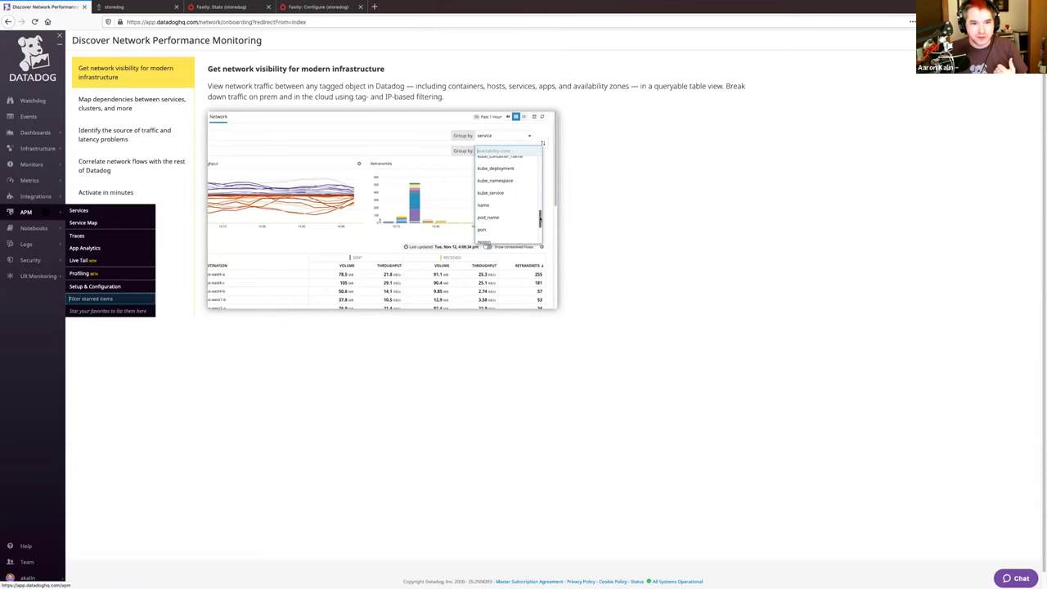
left_click(82, 222)
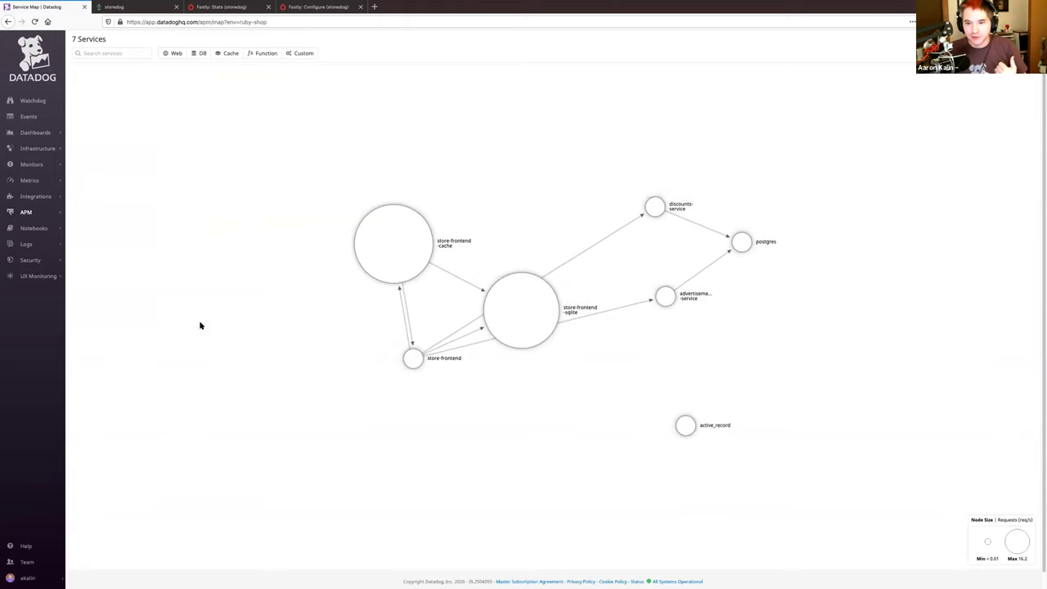
mouse_move(382, 251)
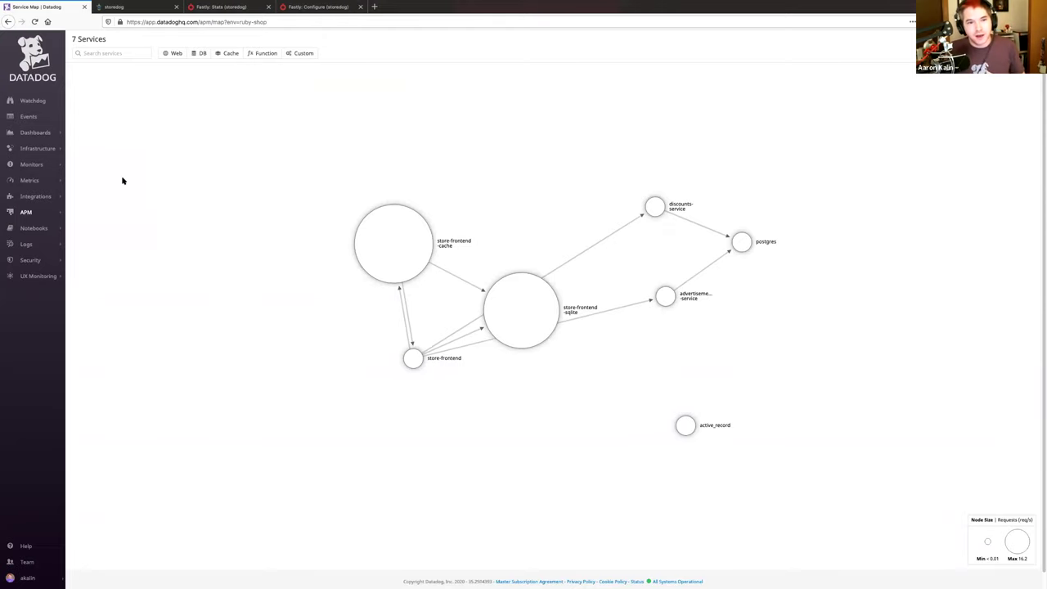
View the infrastructure Host Map and open the Network Map page
left_click(127, 151)
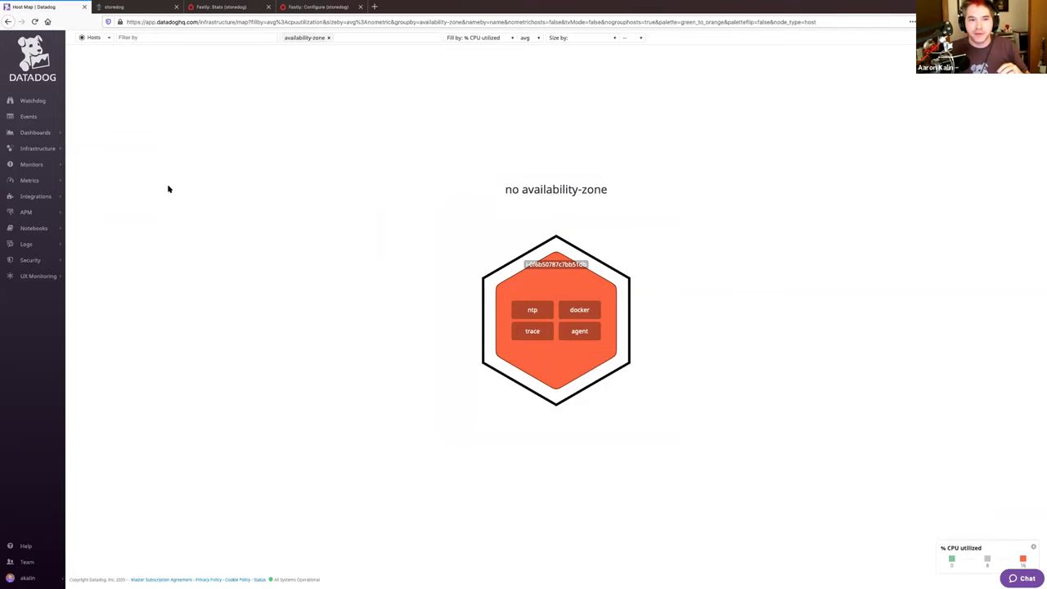
mouse_move(72, 157)
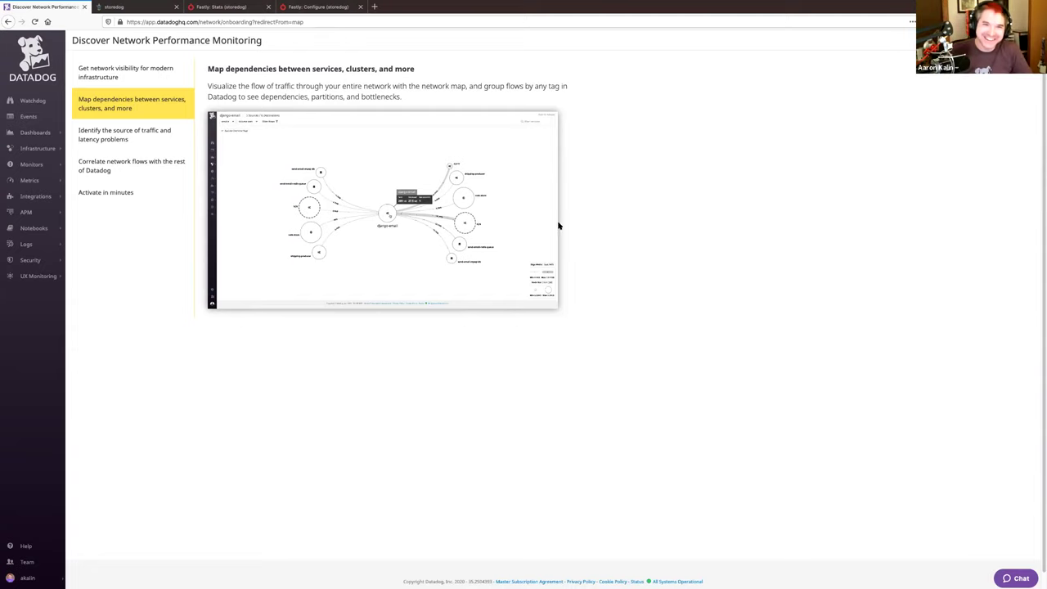
mouse_move(48, 167)
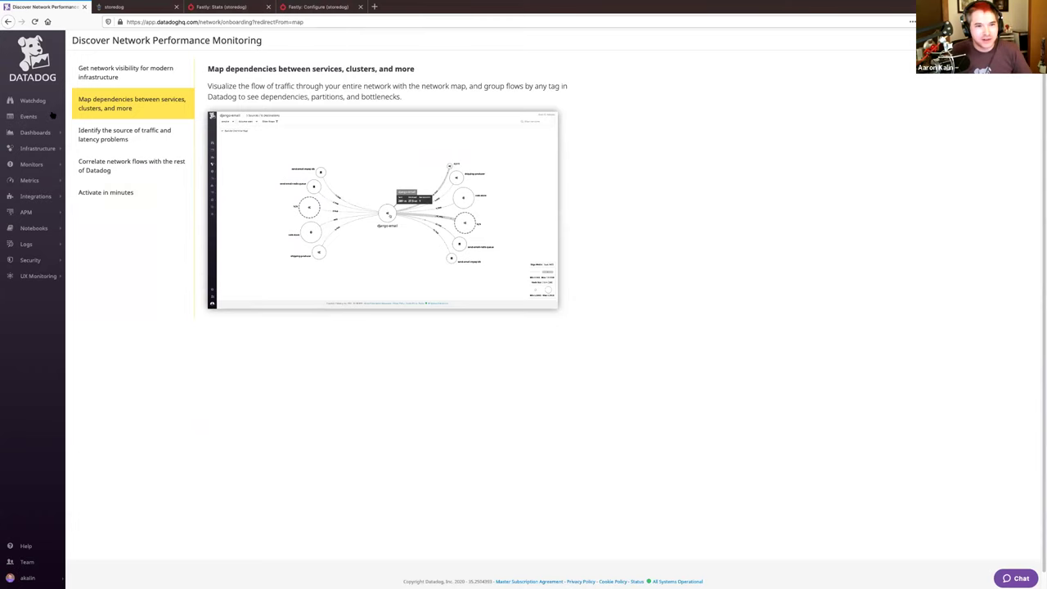
In the Log Explorer, collapse the Service and Status facets, expand Source, and filter the logs to only the fastly source
left_click(33, 244)
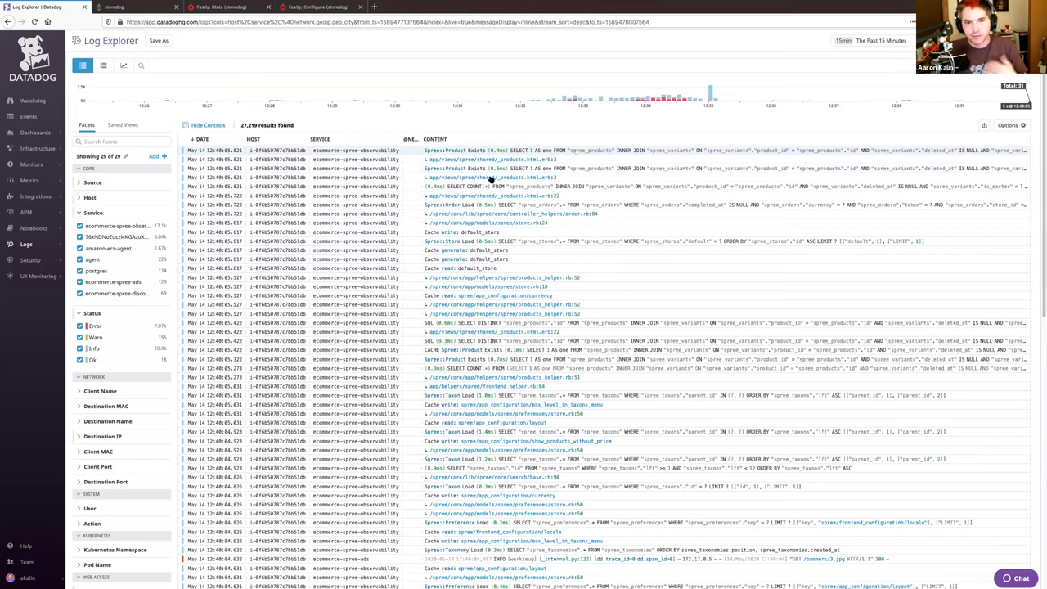
left_click(80, 213)
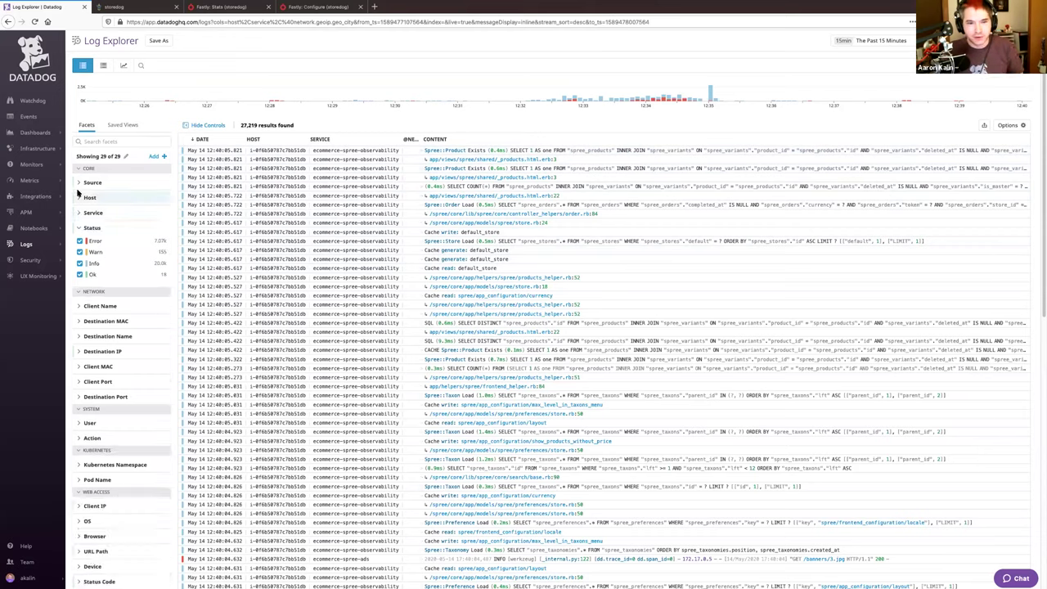
left_click(82, 228)
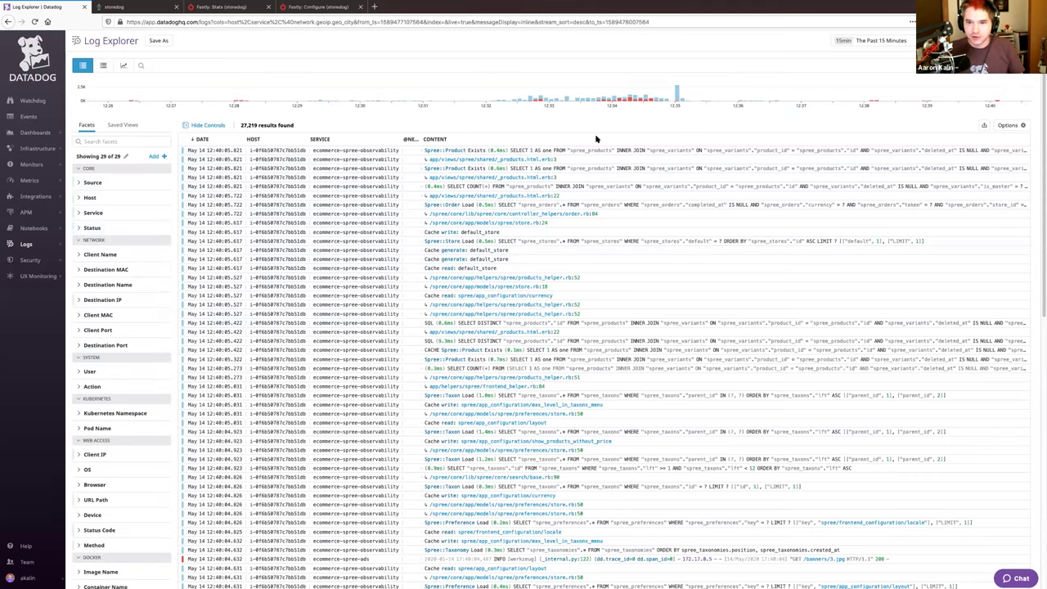
left_click(91, 181)
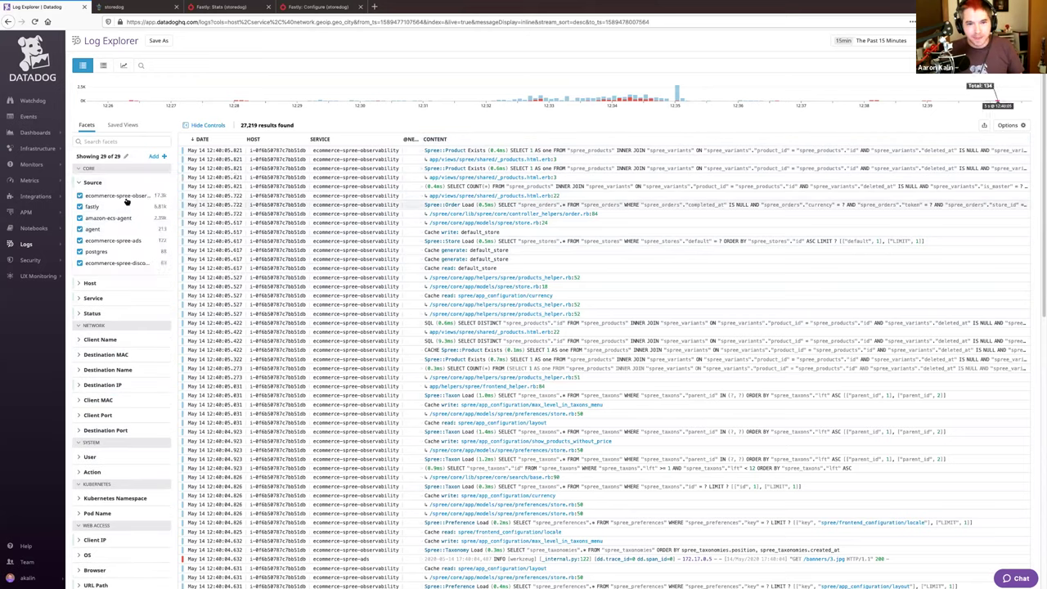
left_click(210, 207)
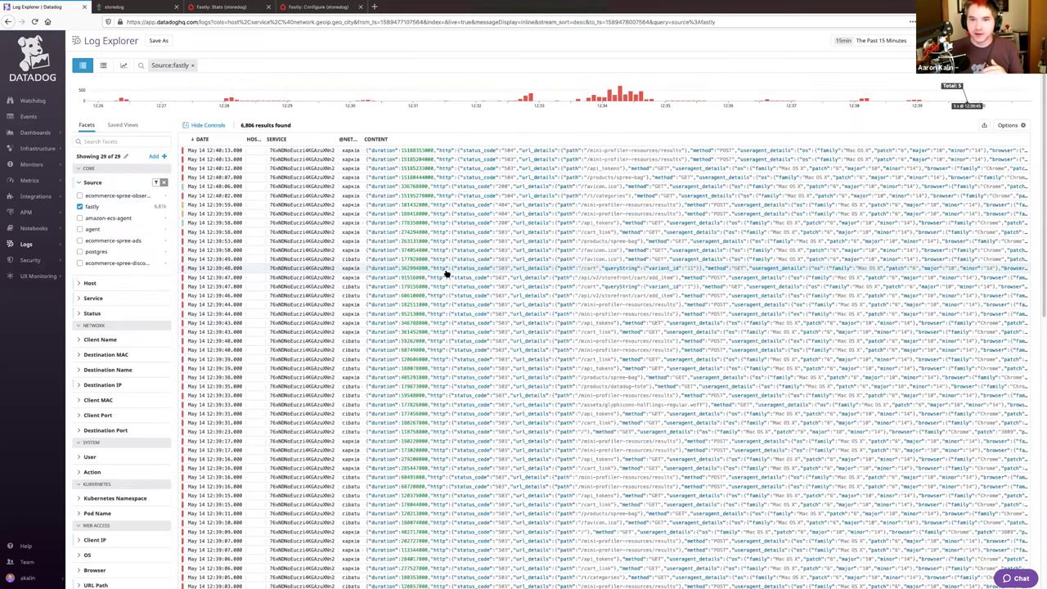
Open the newest Fastly log entry and review its HTTP, user agent, network, geolocation, socket and TLS attributes
left_click(613, 153)
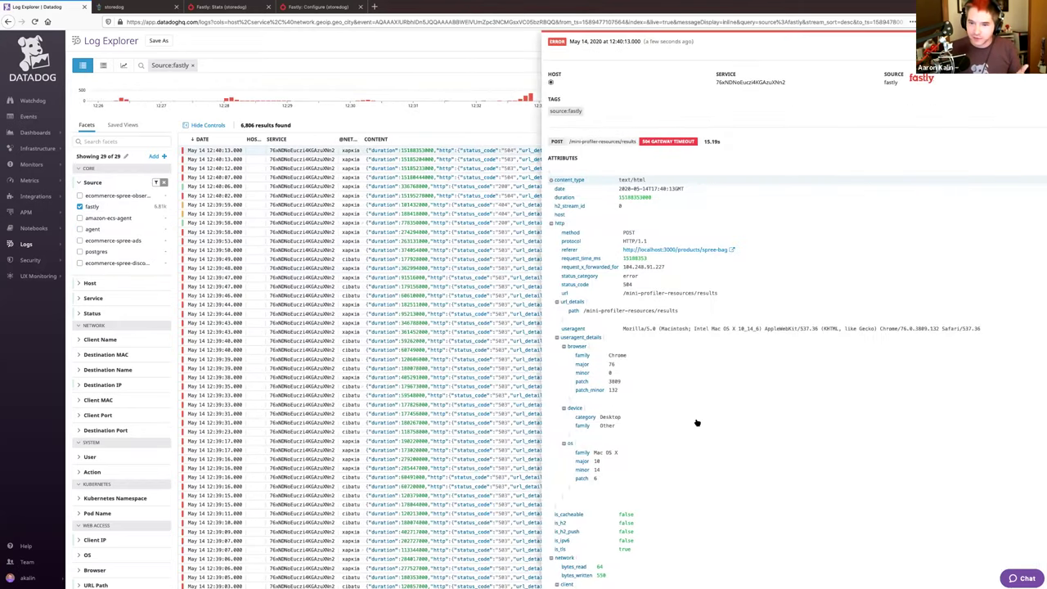
scroll(697, 423, "down", 10)
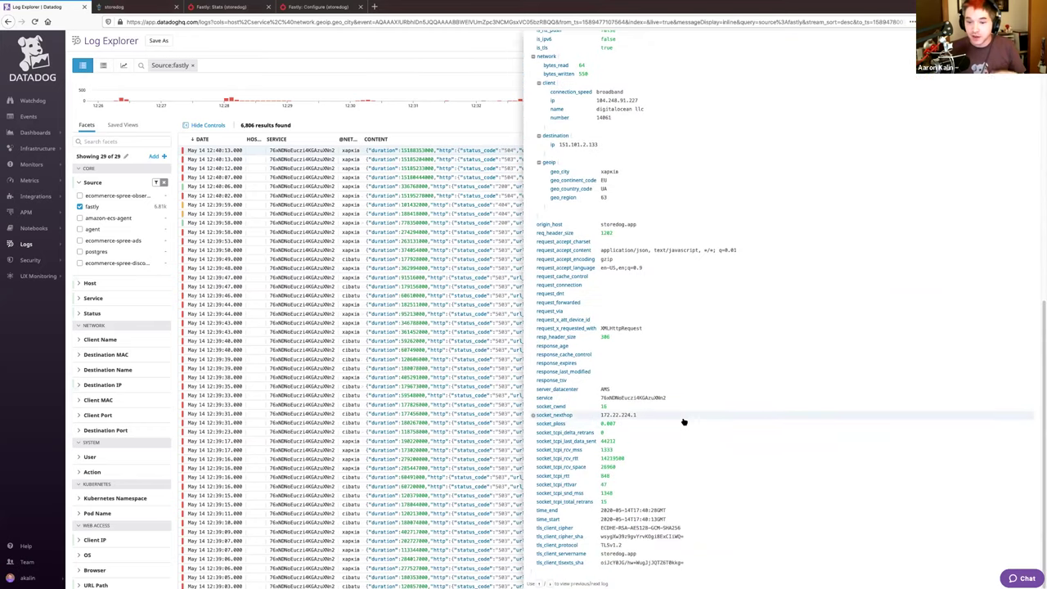
scroll(722, 303, "up", 3)
scroll(722, 303, "up", 5)
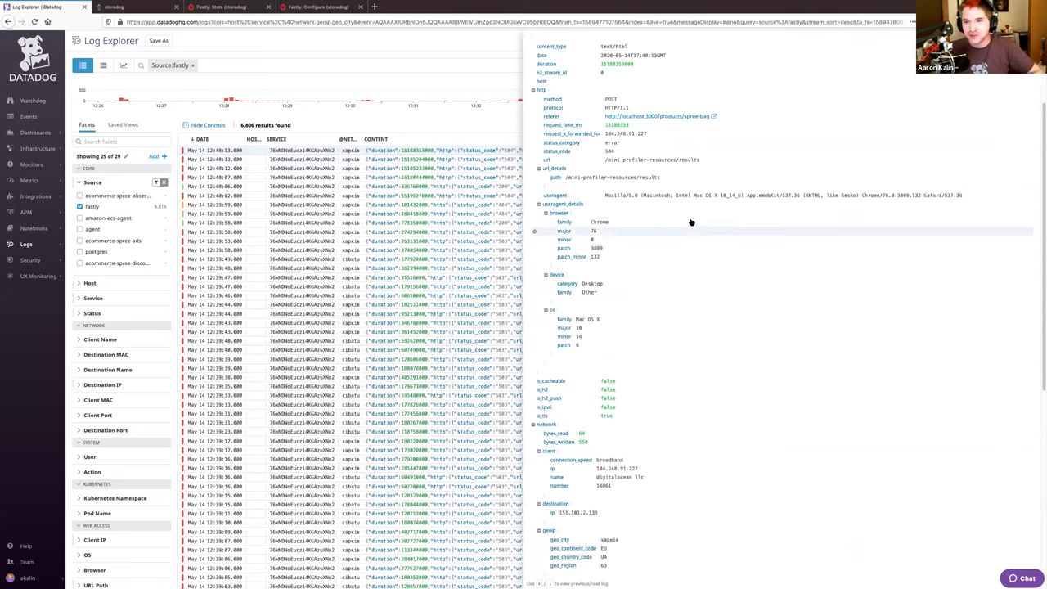
scroll(691, 223, "up", 3)
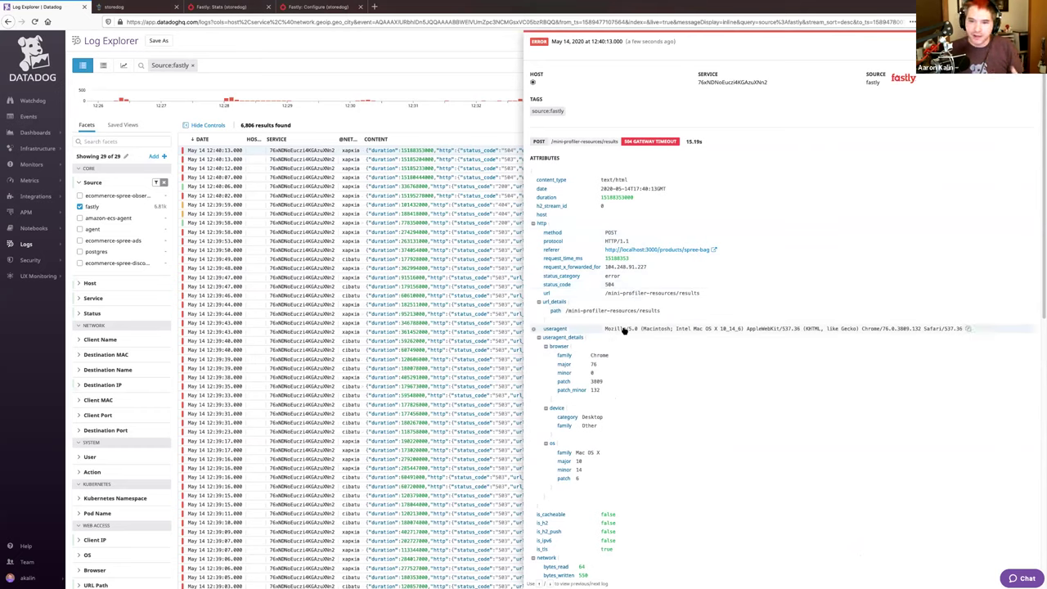
Close the Fastly log entry, filter the logs to only the ecommerce-spree-observability source, and inspect a Spree::Image Exists entry
left_click(496, 50)
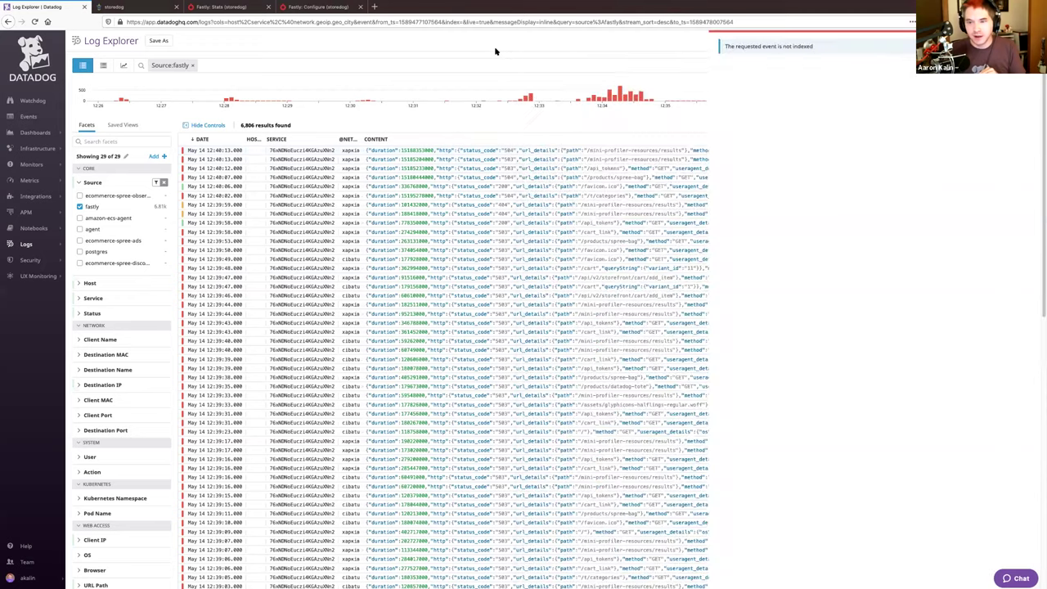
left_click(80, 206)
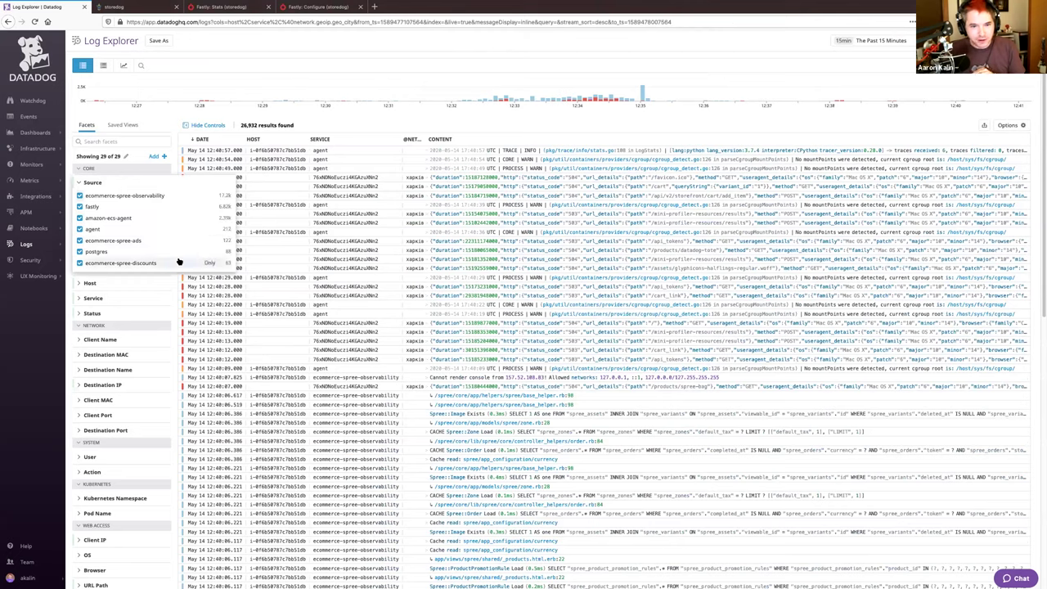
left_click(210, 197)
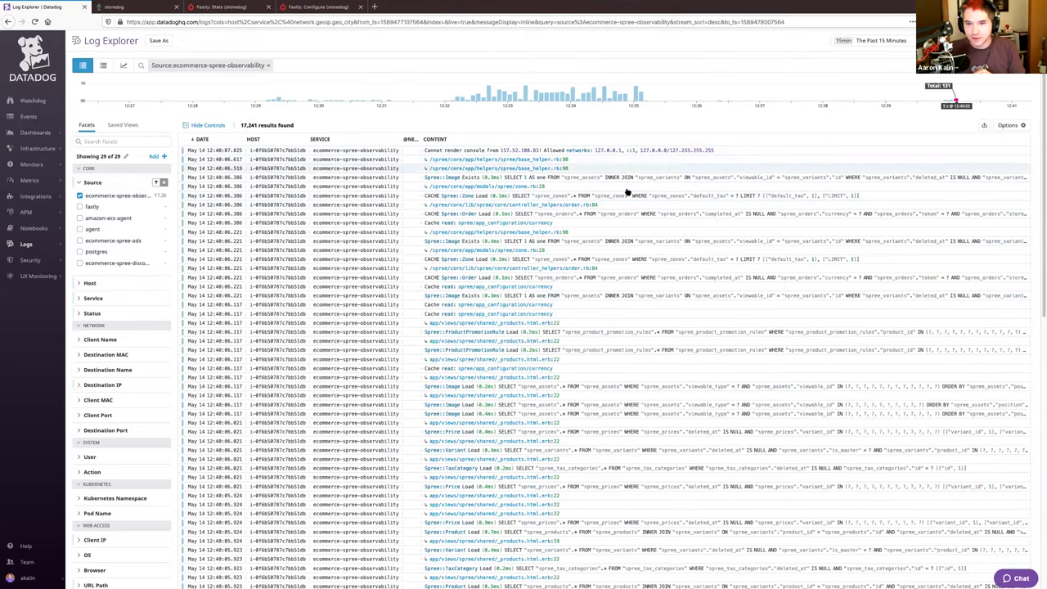
left_click(630, 179)
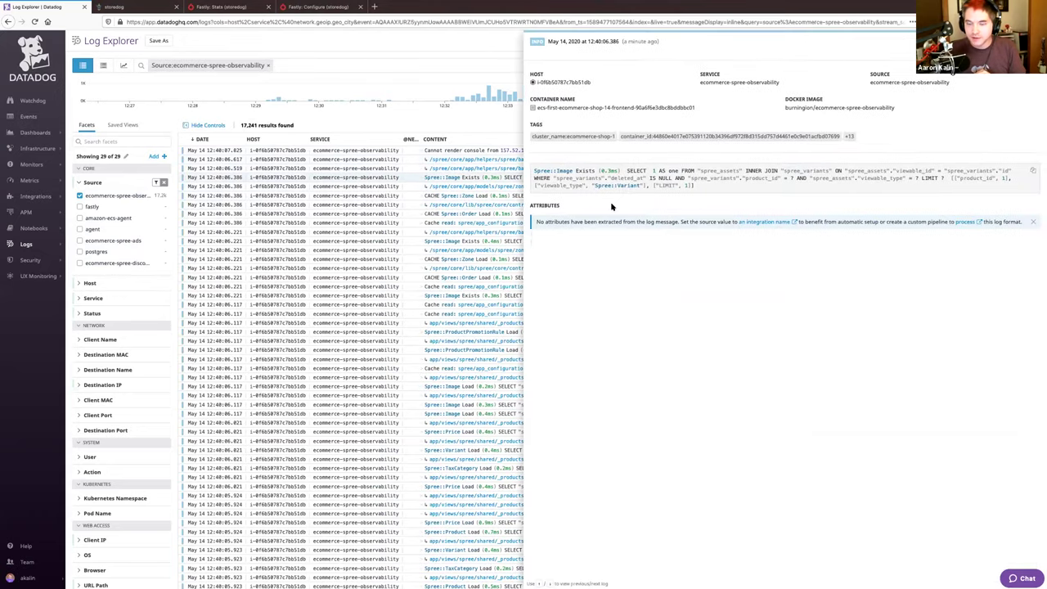
left_click(514, 135)
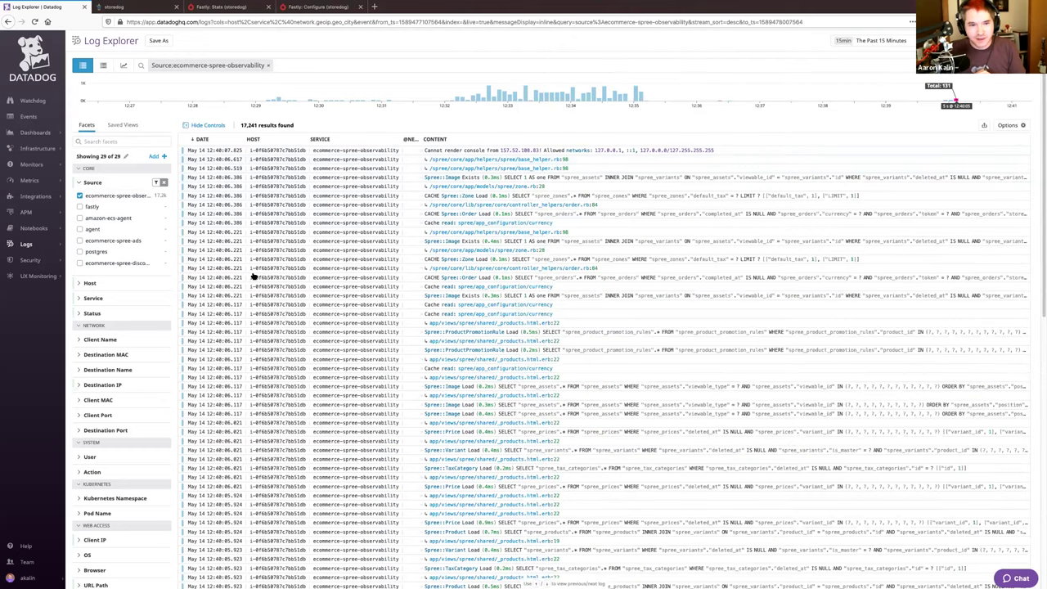
Clear the source filter and look through the available log facets, expanding Method and collapsing and reopening the Core group
left_click(80, 196)
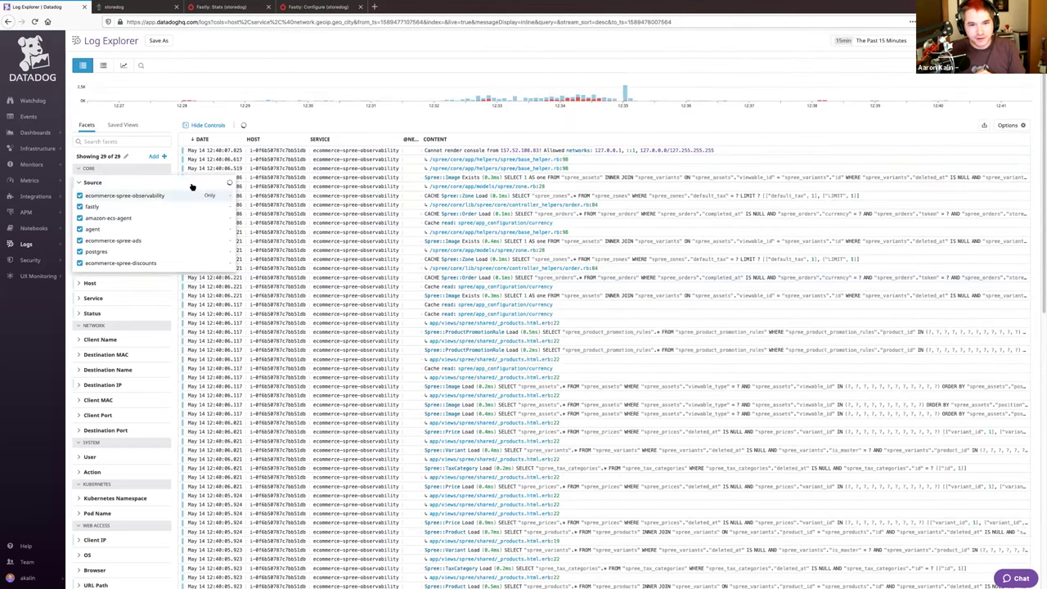
left_click(81, 169)
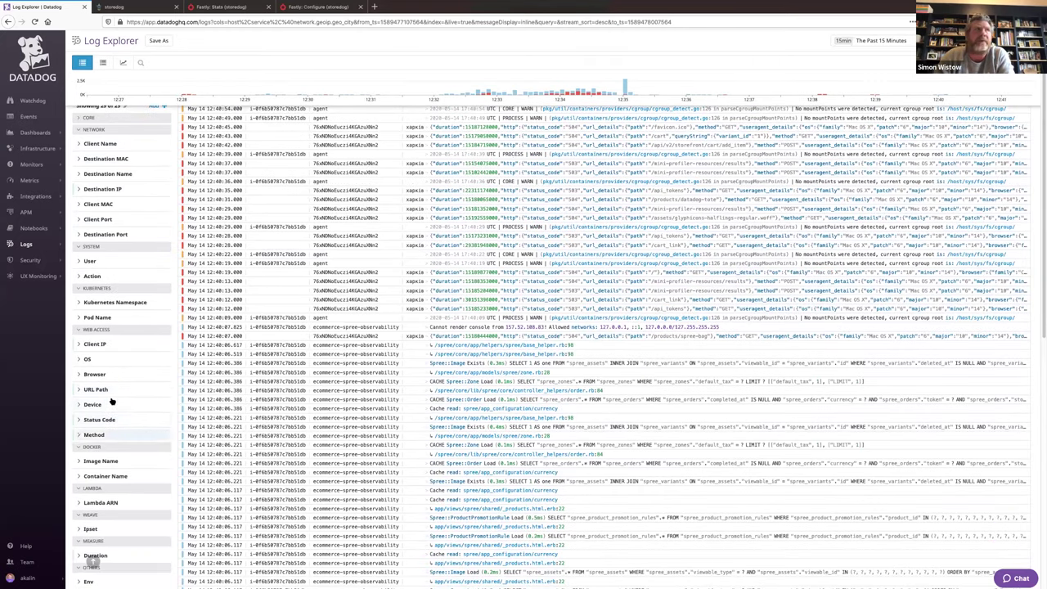
left_click(115, 435)
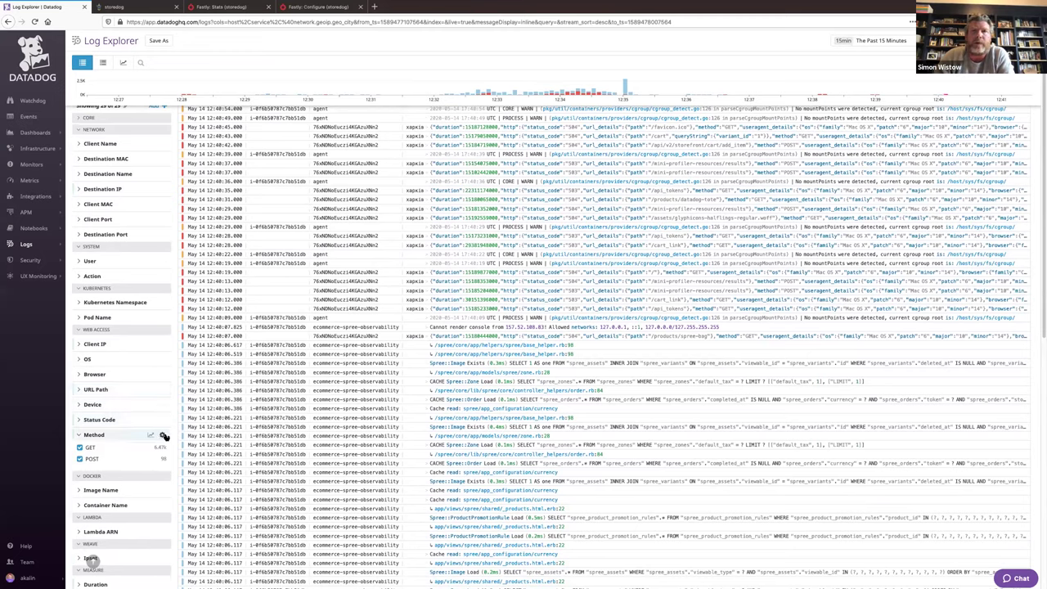
left_click(162, 435)
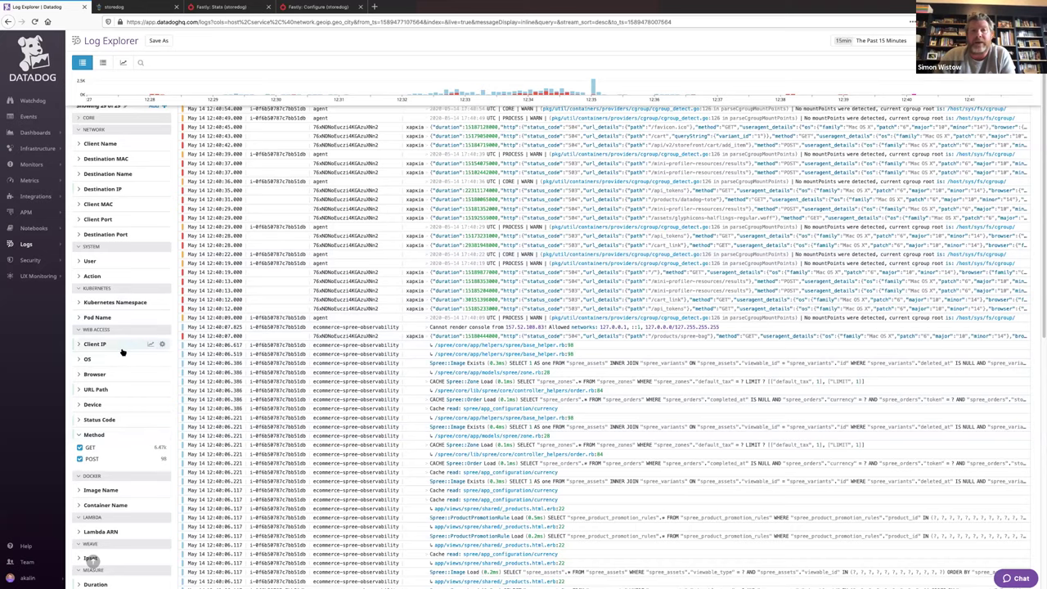
scroll(127, 479, "down", 3)
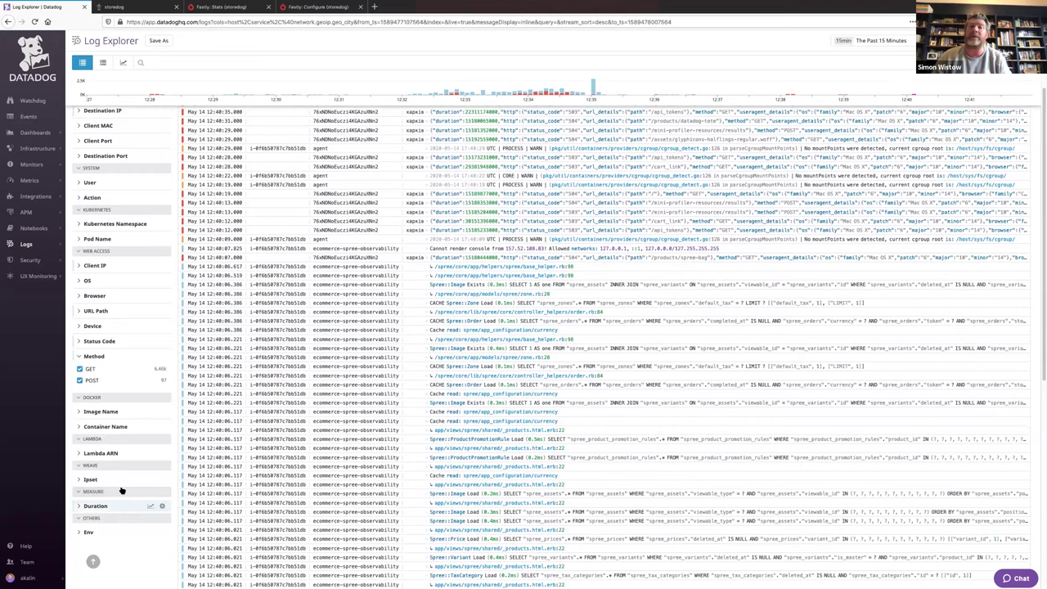
scroll(123, 368, "up", 5)
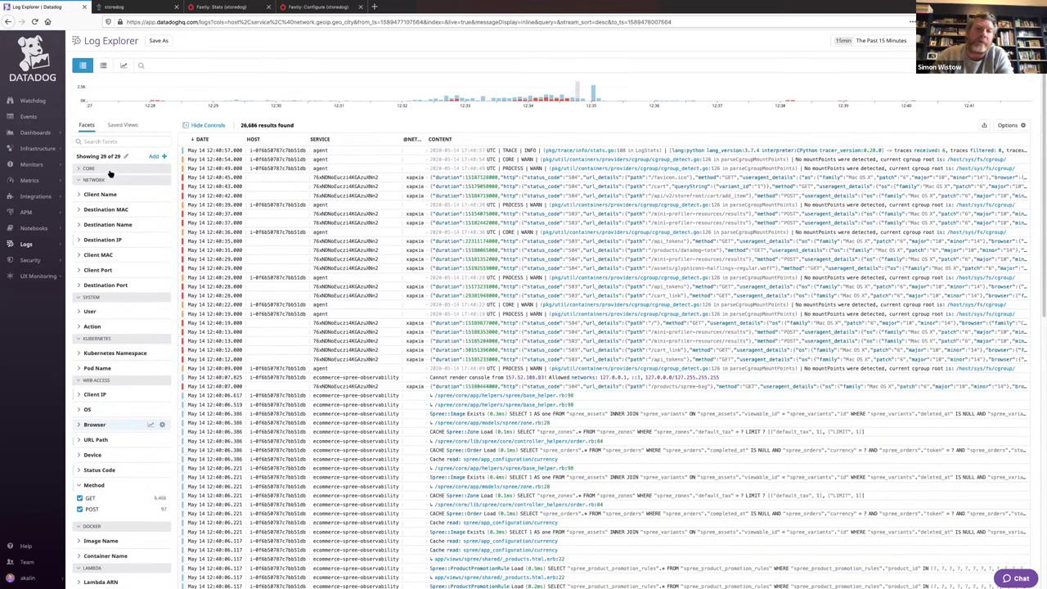
left_click(108, 171)
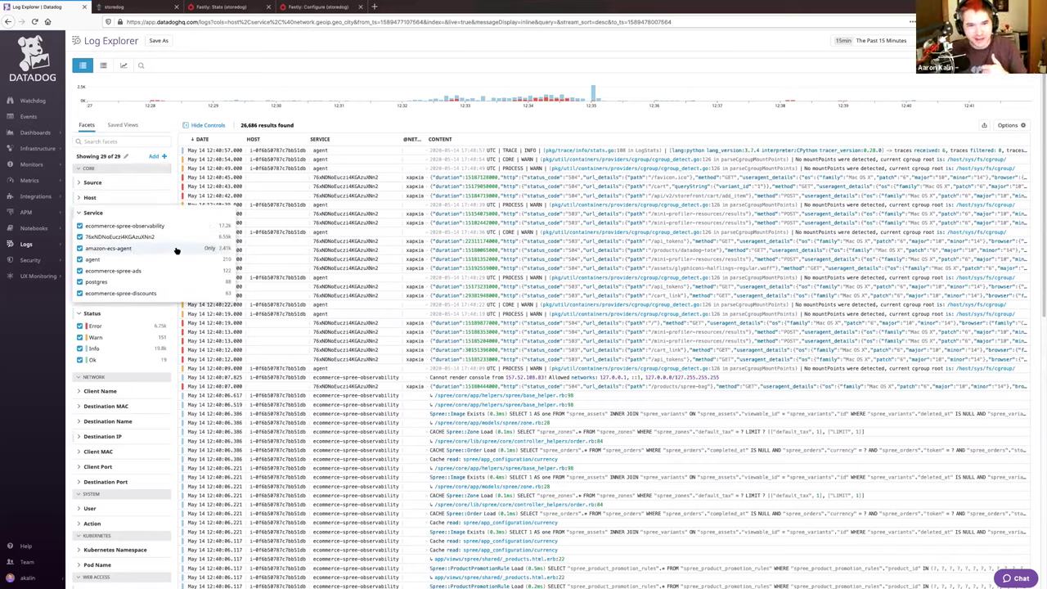
View only the amazon-ecs-agent service logs, try excluding their source, and clear both filters
left_click(209, 250)
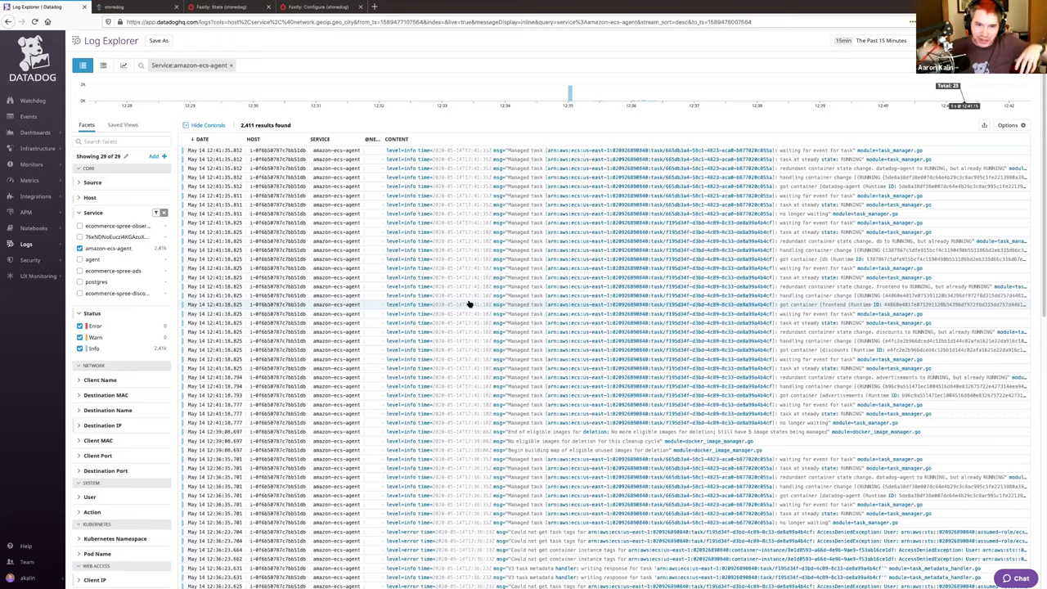
left_click(85, 183)
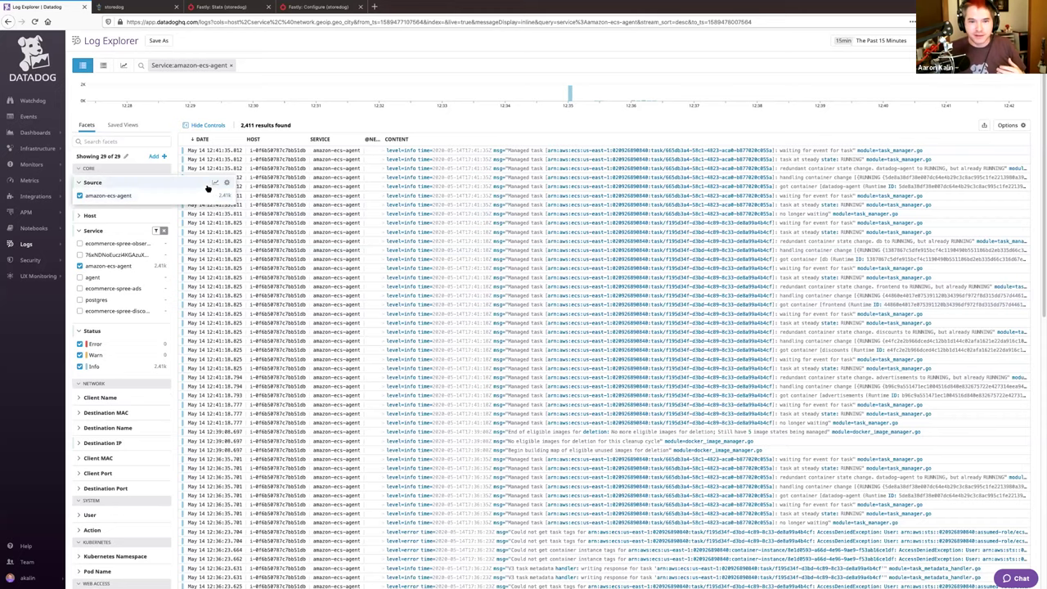
left_click(79, 196)
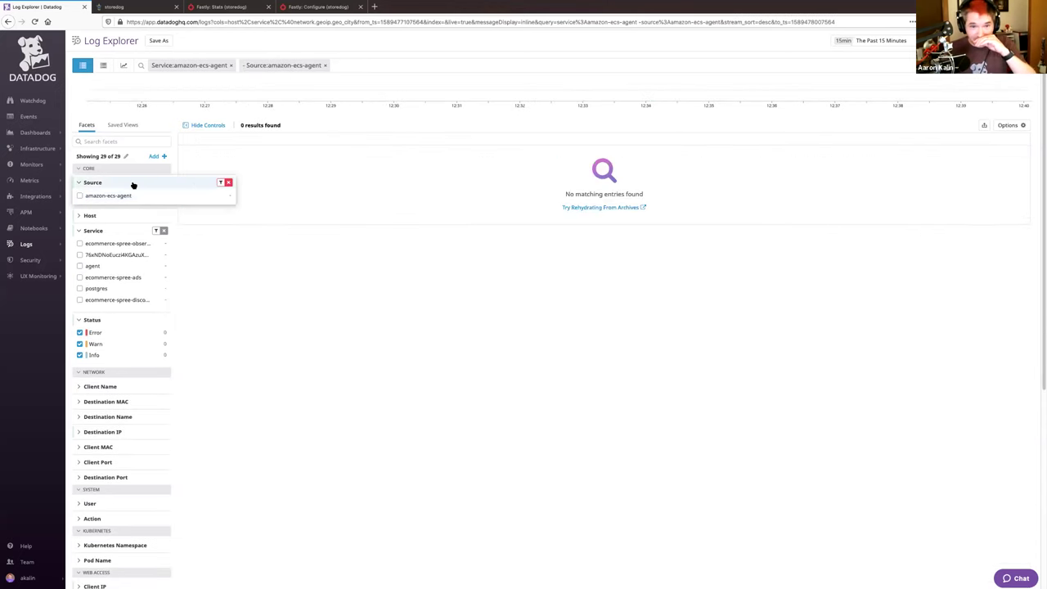
left_click(228, 183)
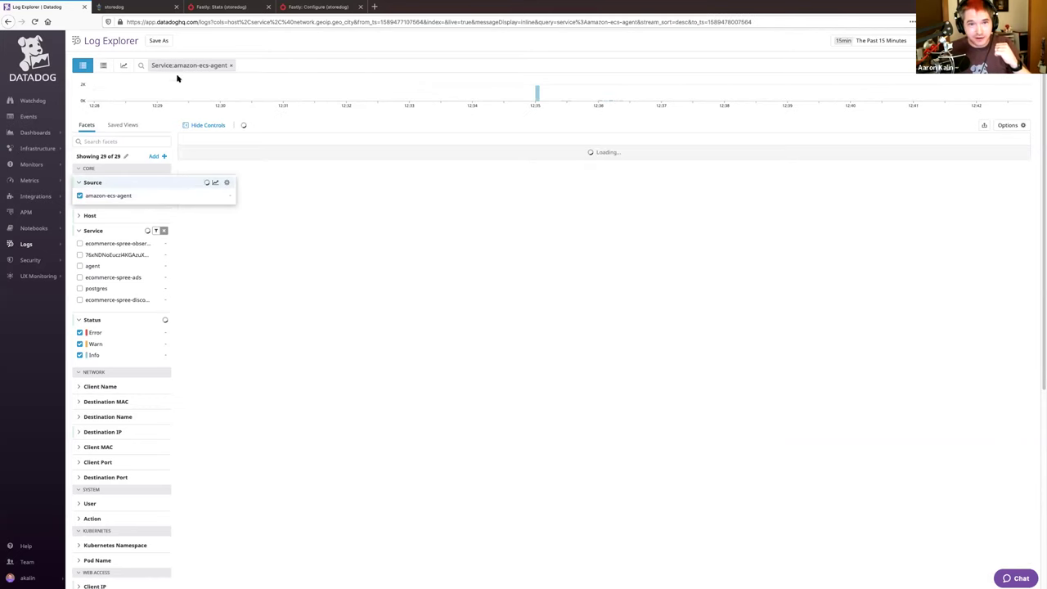
left_click(231, 64)
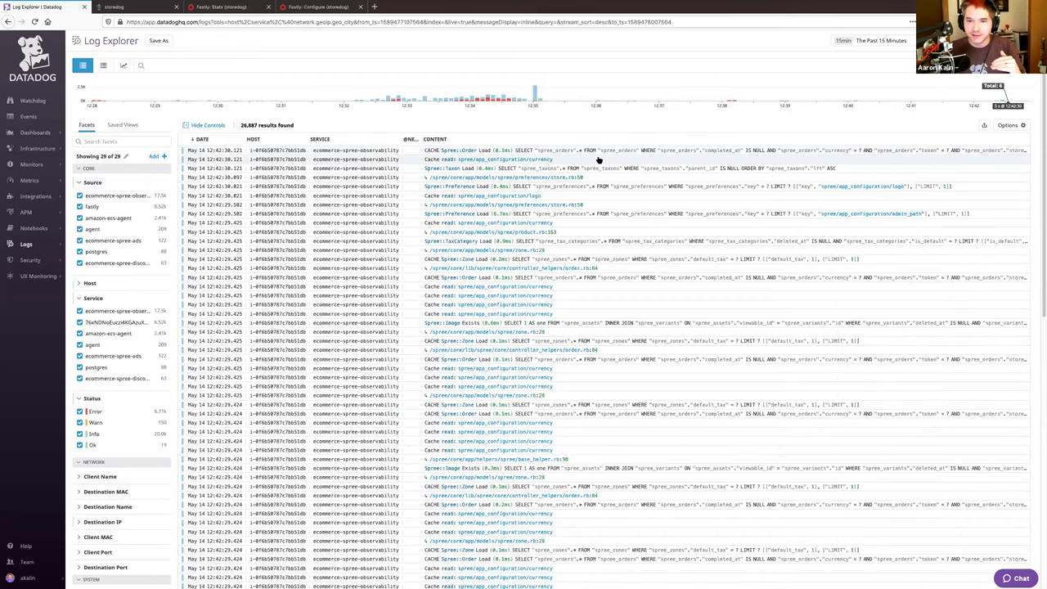
Inspect a Cache read log entry, filter the logs to only the fastly source, and open the newest Fastly entry for comparison
left_click(596, 159)
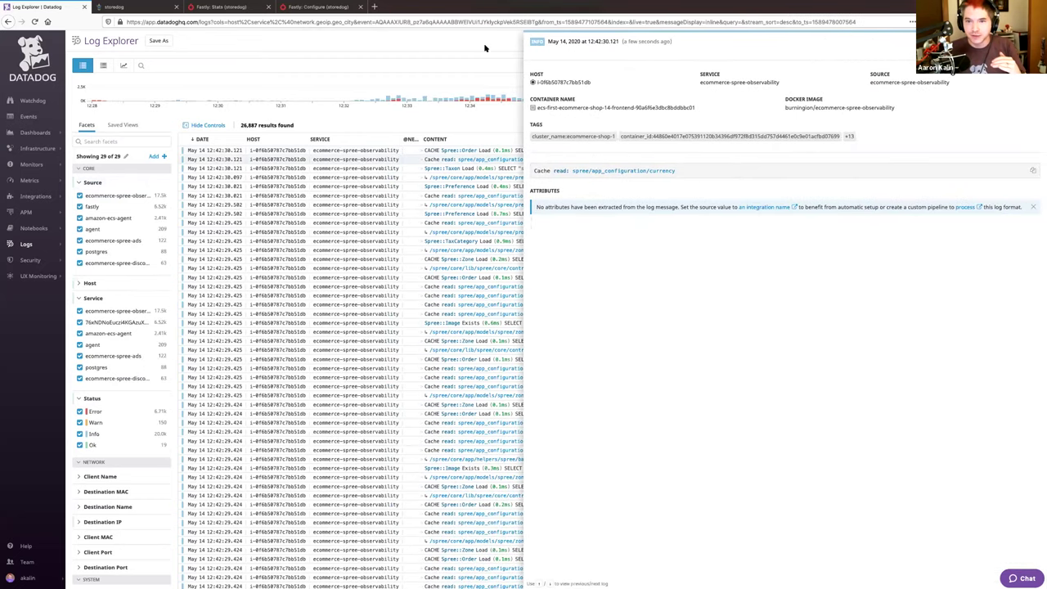
left_click(480, 55)
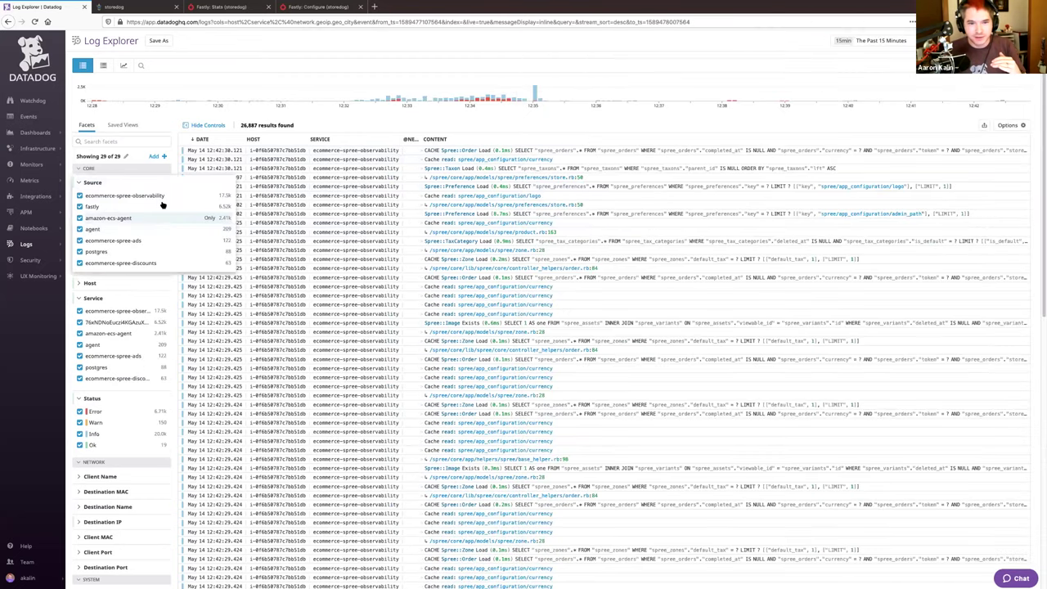
left_click(219, 208)
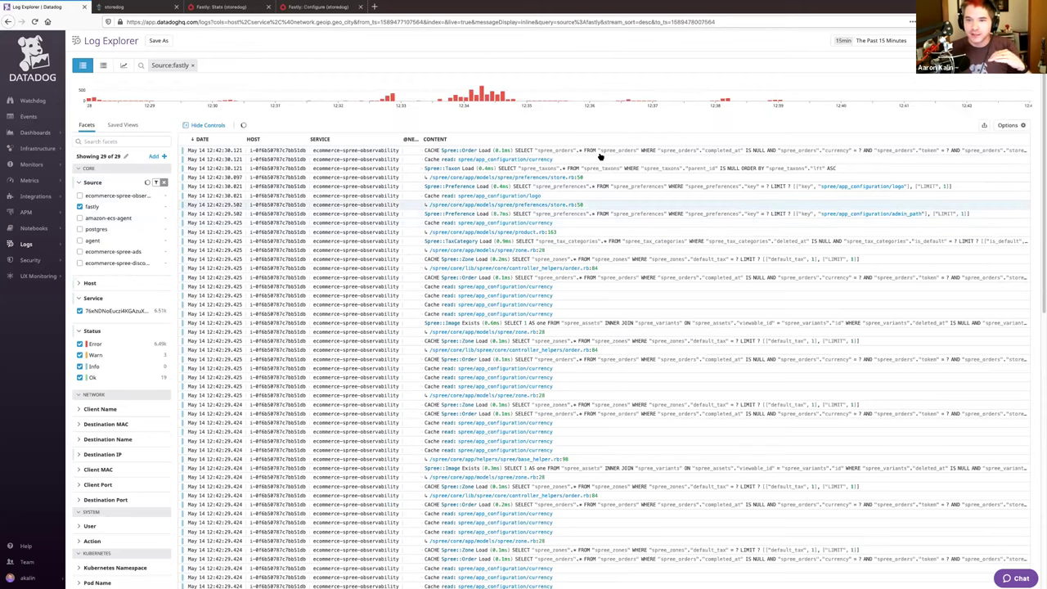
left_click(740, 254)
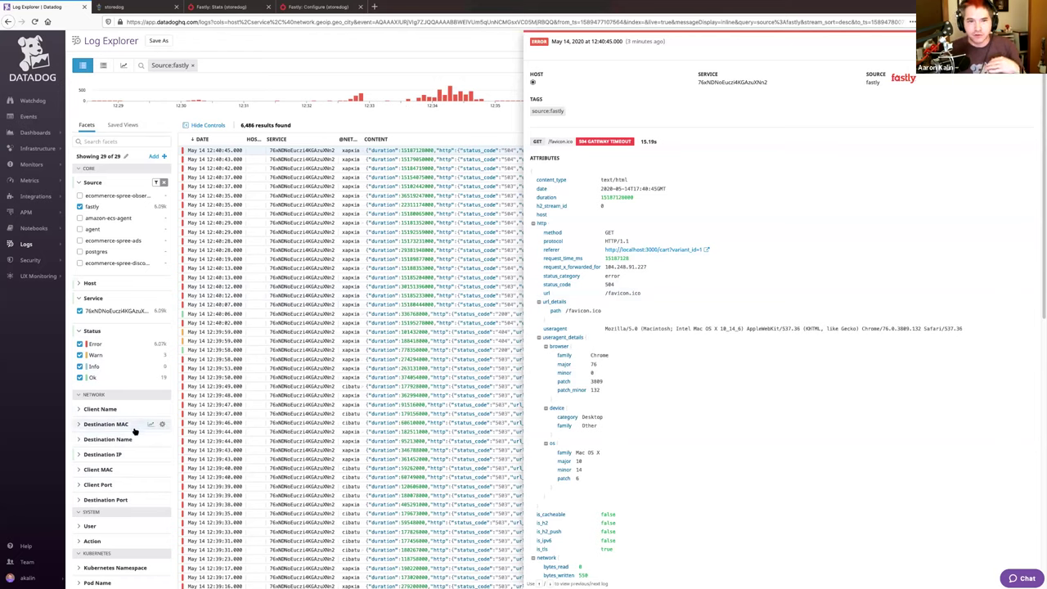
Open the Logs Configuration page and view the defined processing pipelines, including the Fastly one
mouse_move(36, 245)
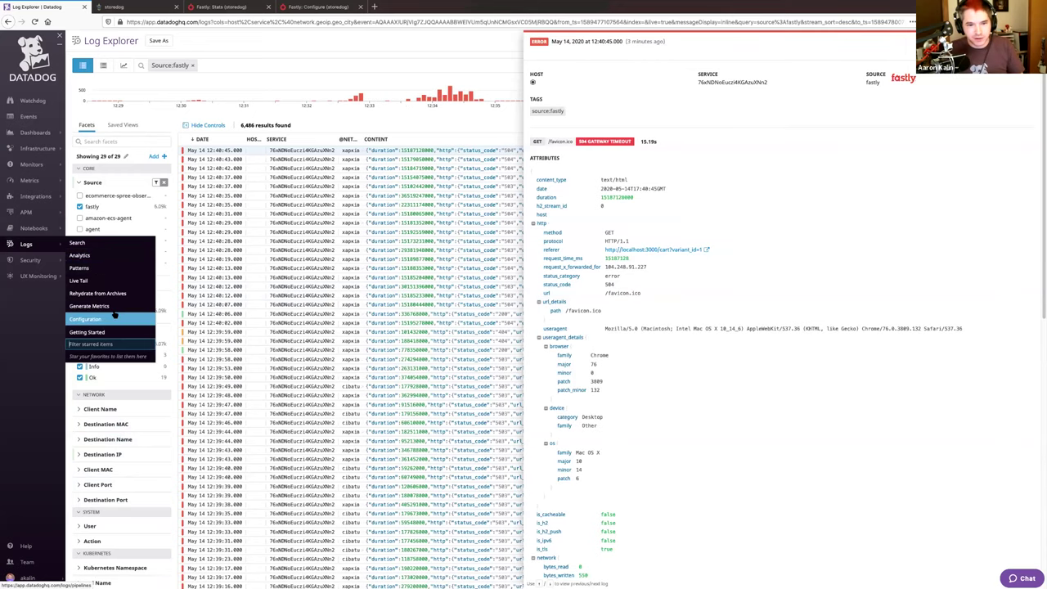
key("Escape")
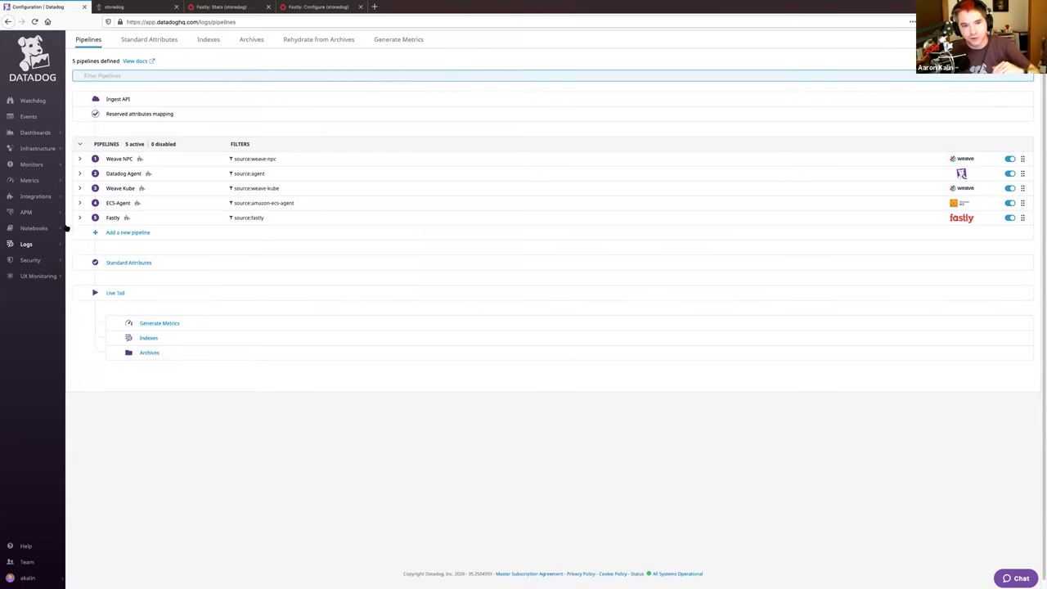
mouse_move(78, 212)
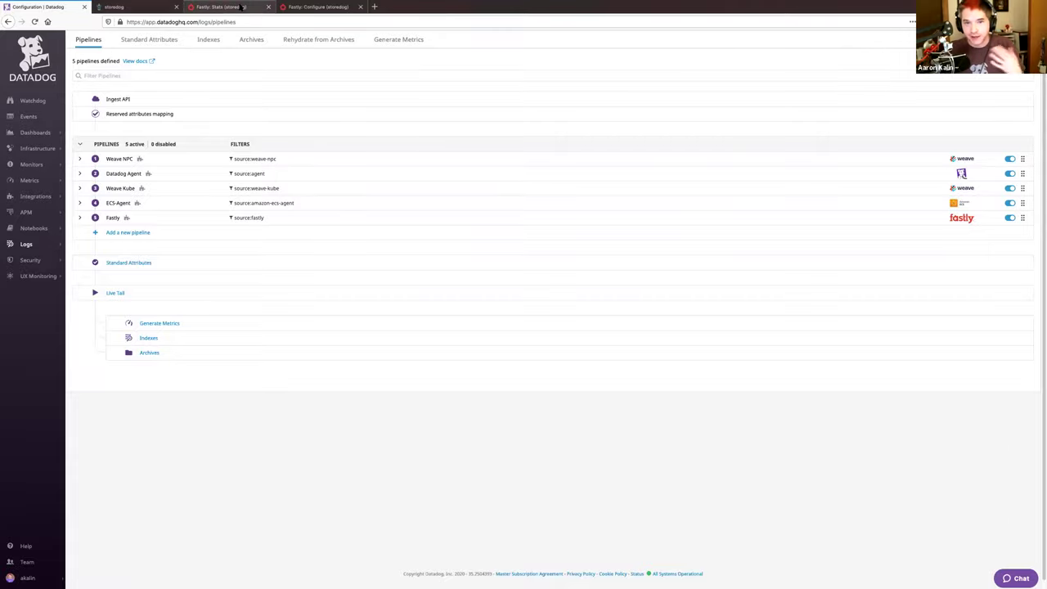
Switch to Fastly to view storedog's real-time stats and logging endpoints, and return to Datadog's pipelines page
left_click(233, 7)
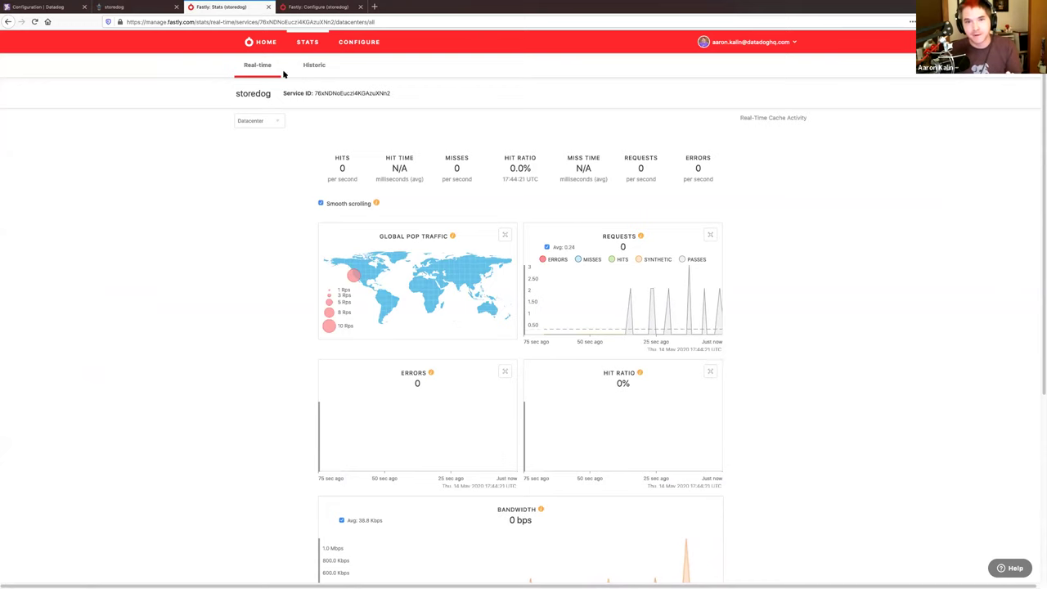
left_click(309, 9)
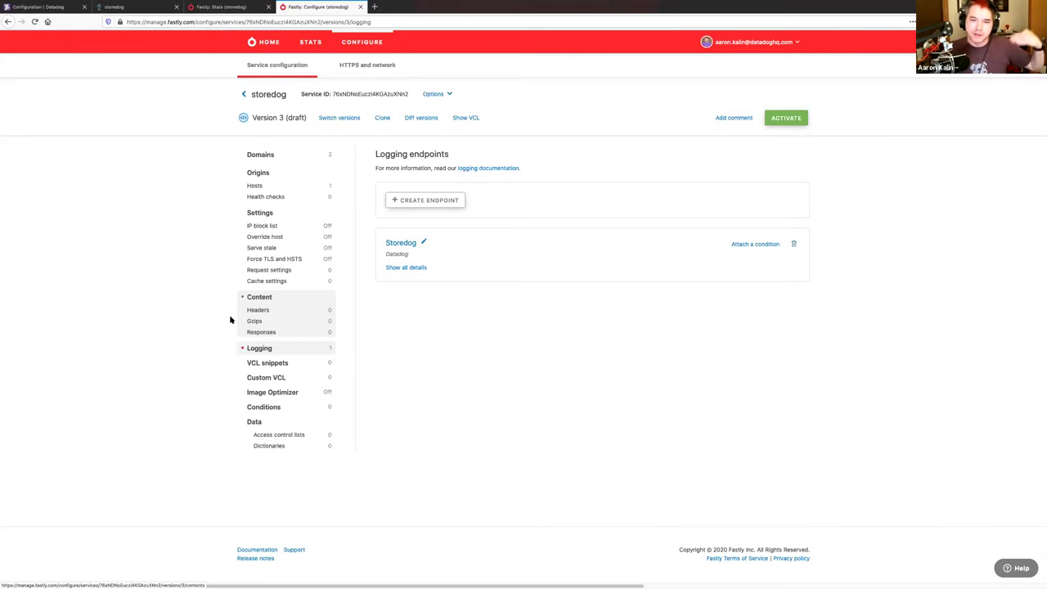
left_click(62, 9)
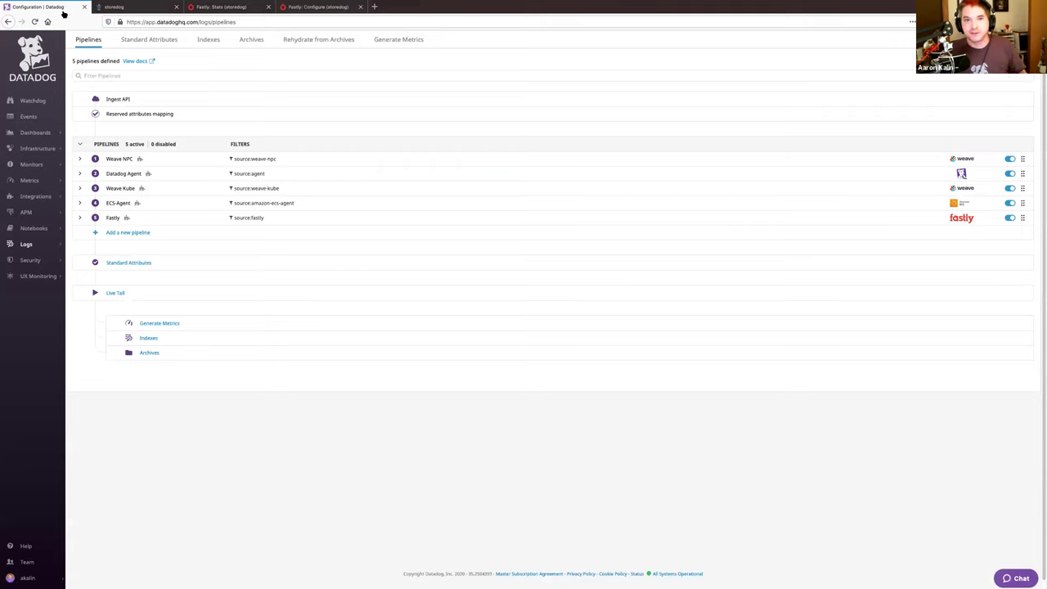